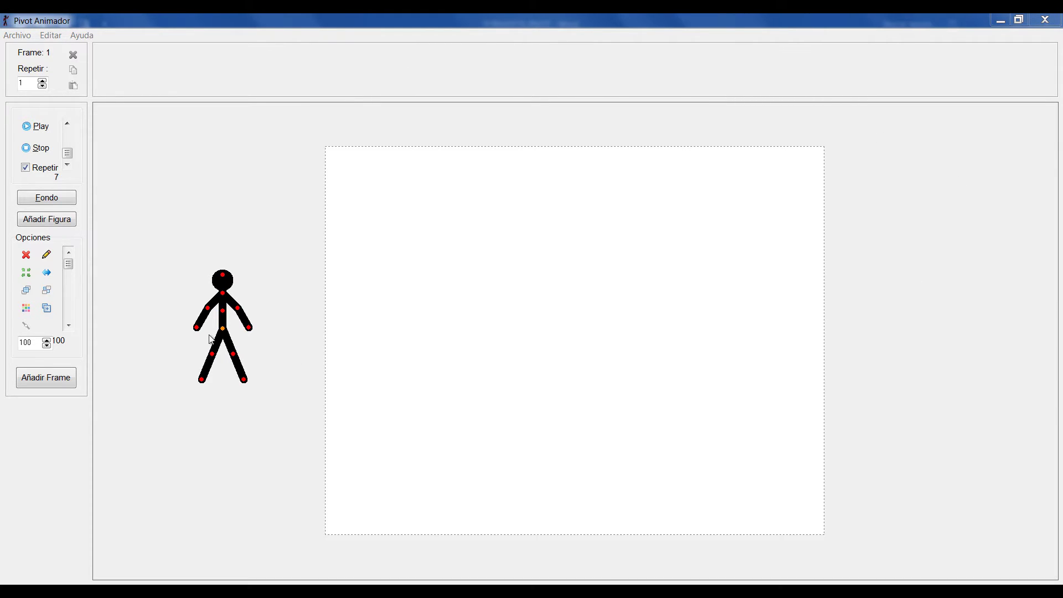
Step: Raise the stick figure slightly and confirm the 900 × 700 sheet size in Opciones without changes
drag(225, 334, 242, 296)
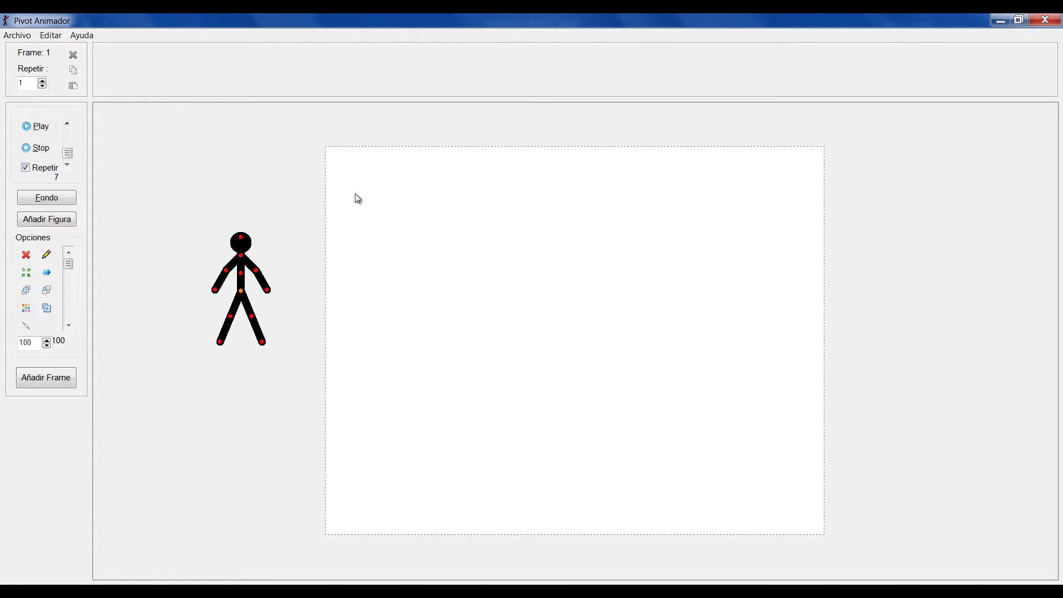
click(50, 35)
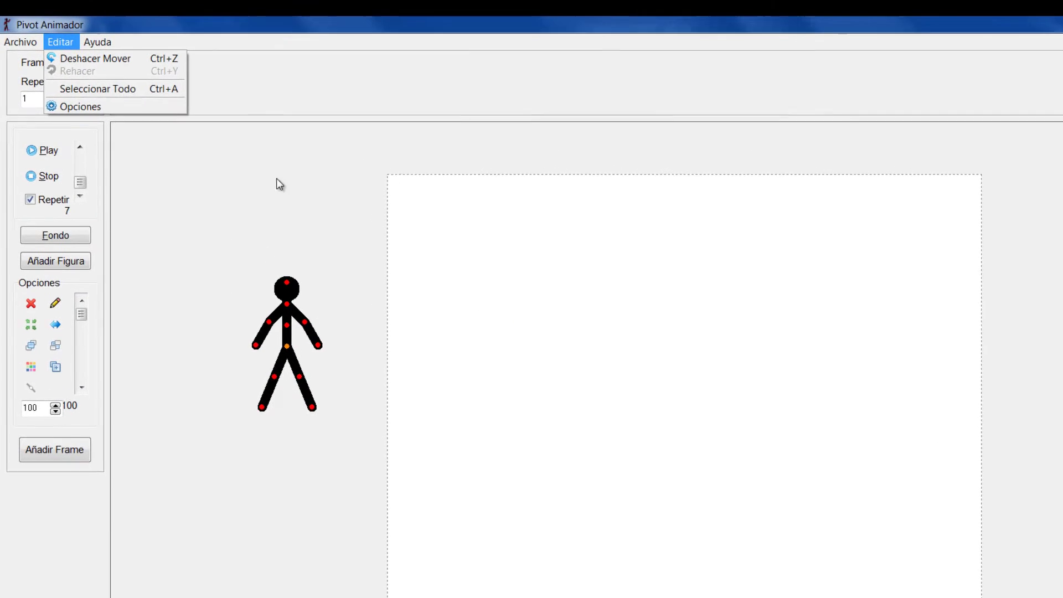
click(74, 96)
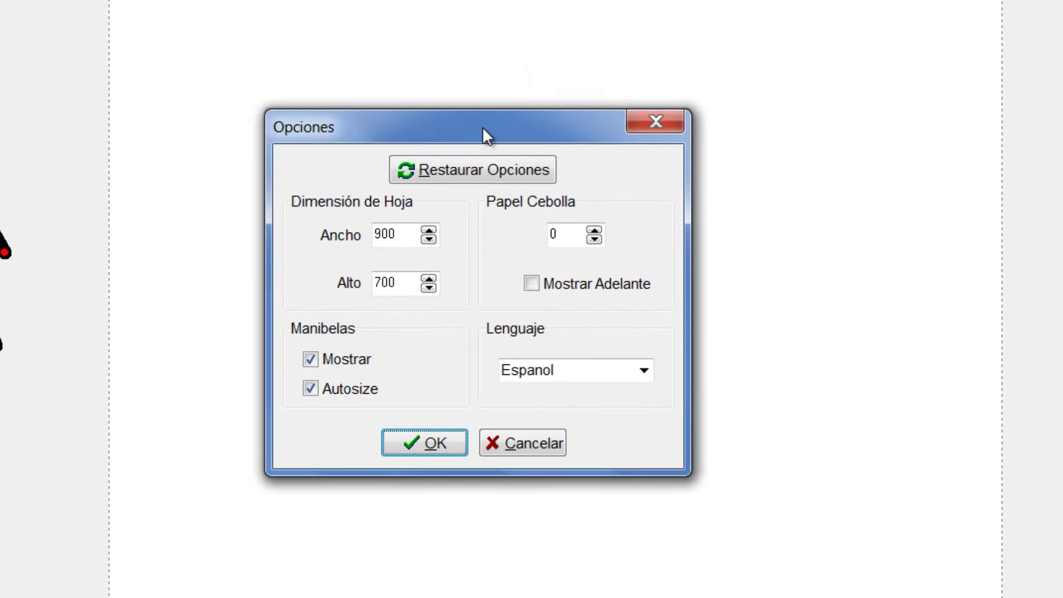
drag(523, 162, 1004, 45)
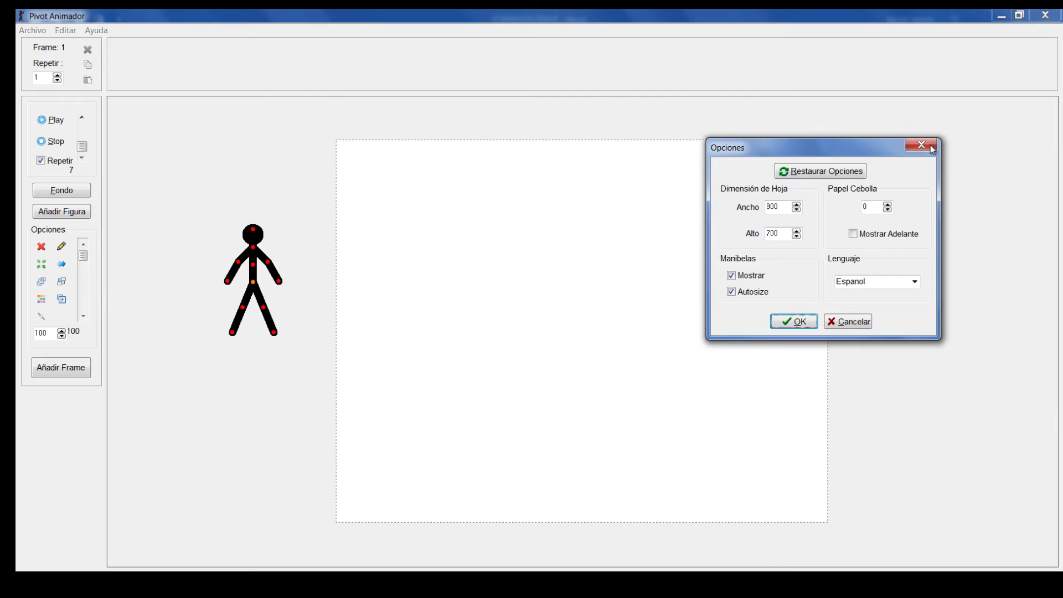
click(931, 144)
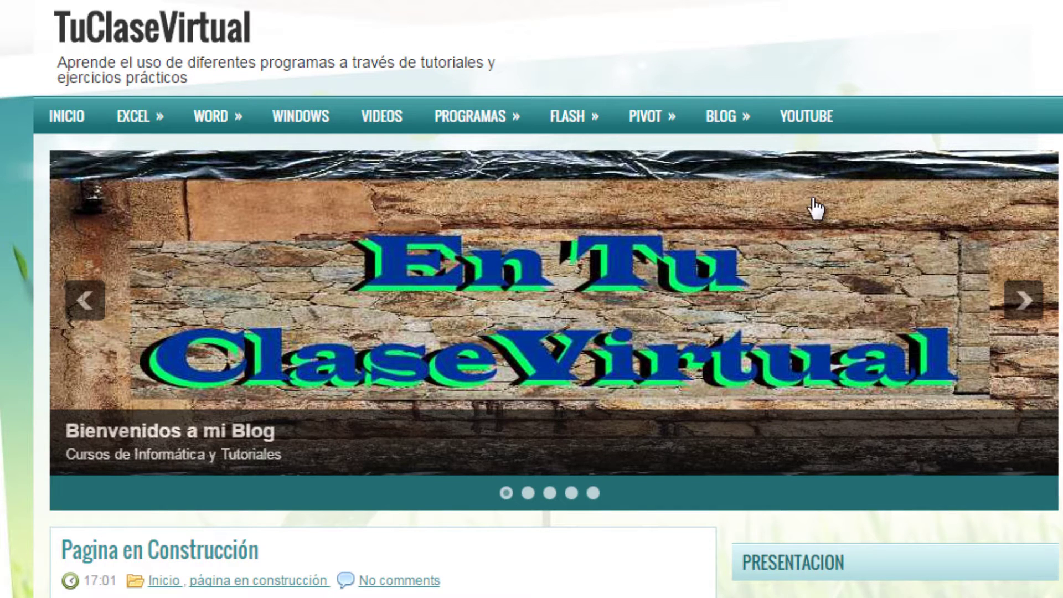
Step: Open the PIVOT Archivos de descarga page and scroll down to the Pack de Figuras download
mouse_move(681, 119)
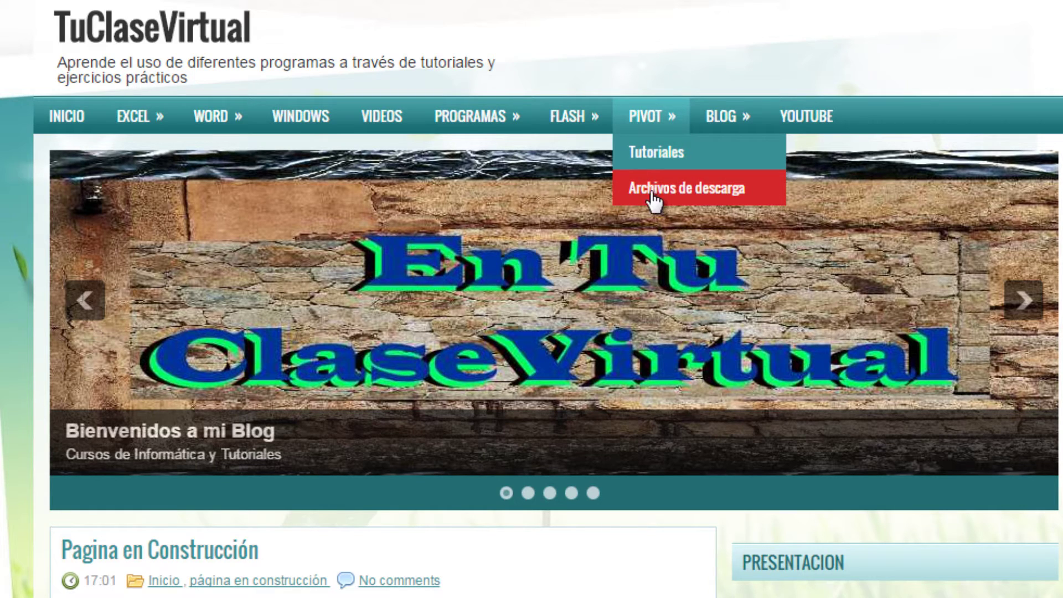
click(682, 191)
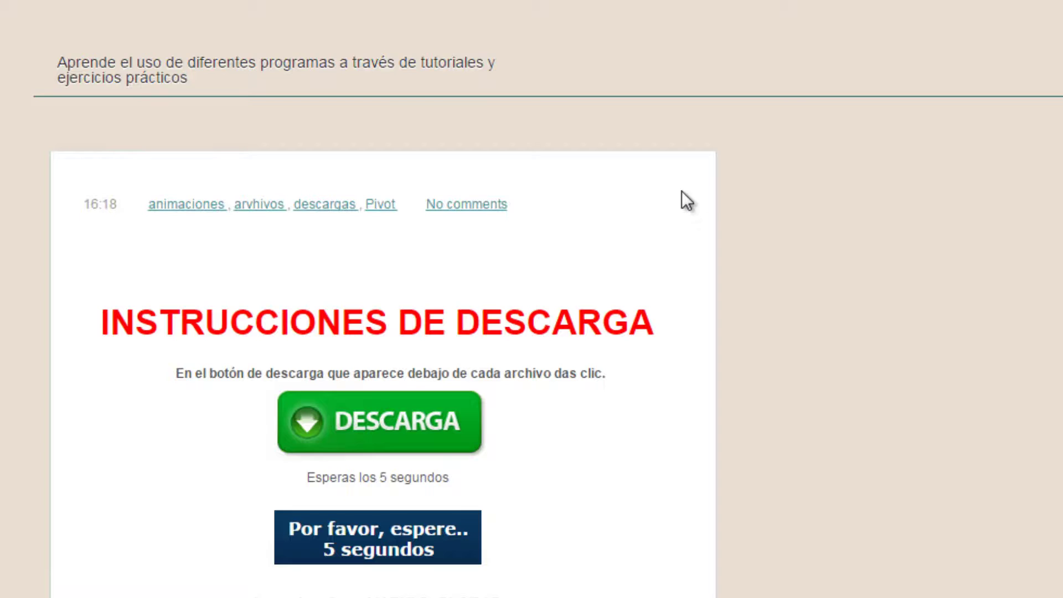
scroll(596, 505, down, 13)
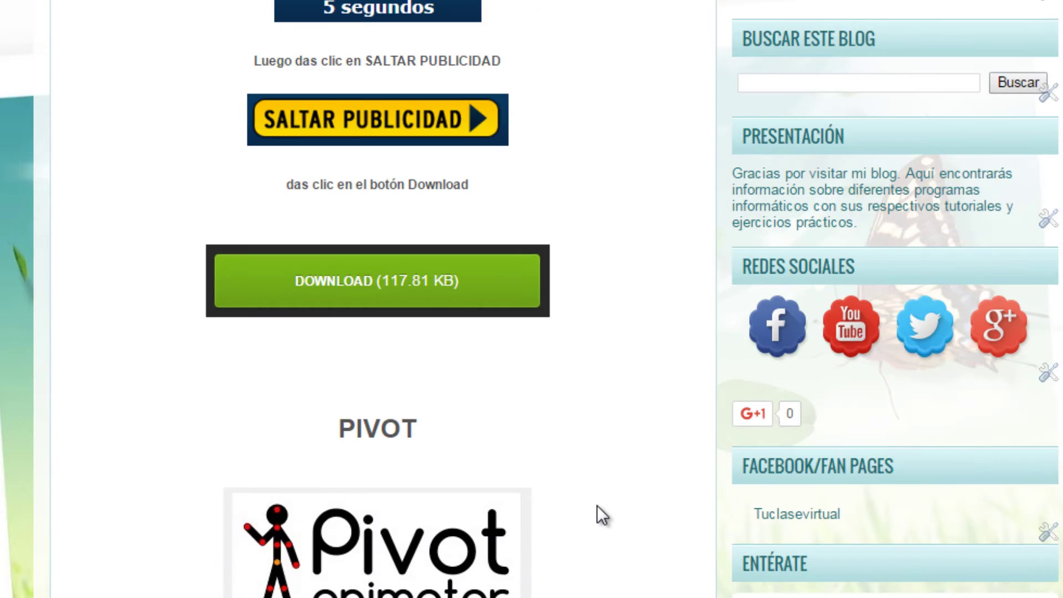
scroll(597, 505, down, 5)
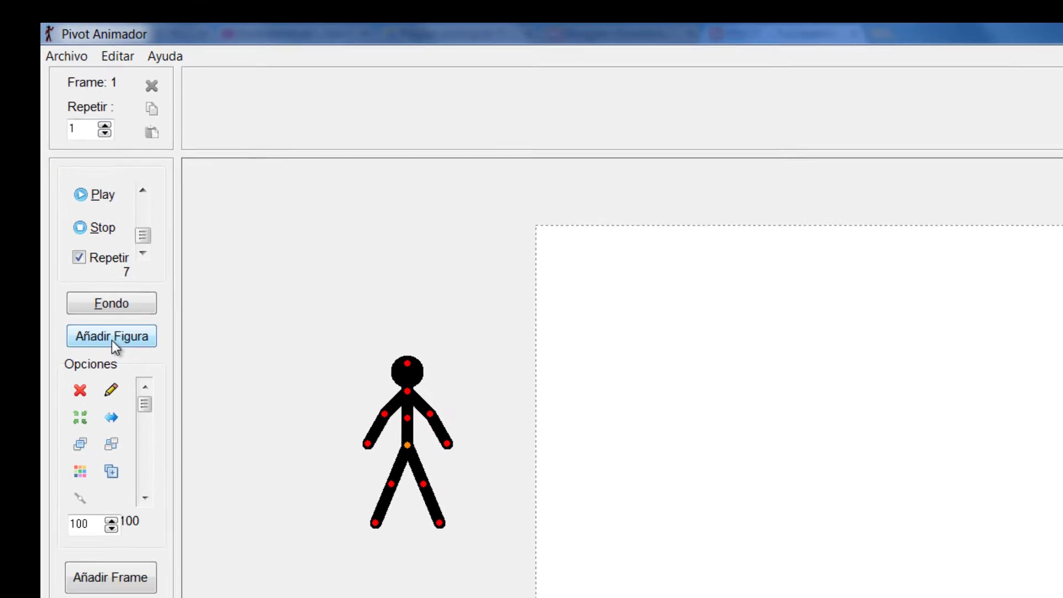
click(48, 225)
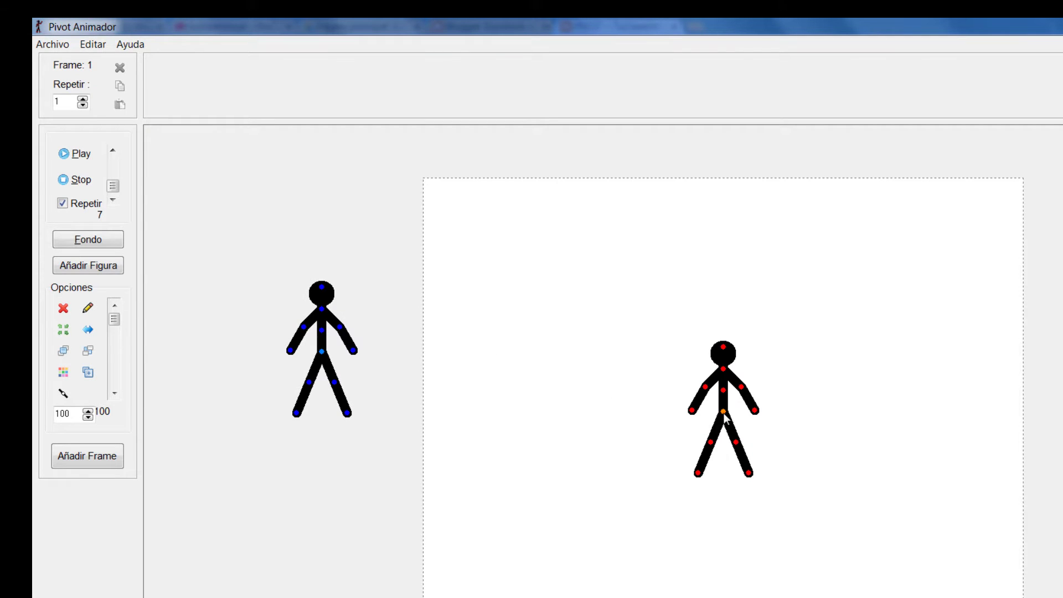
drag(724, 413, 300, 488)
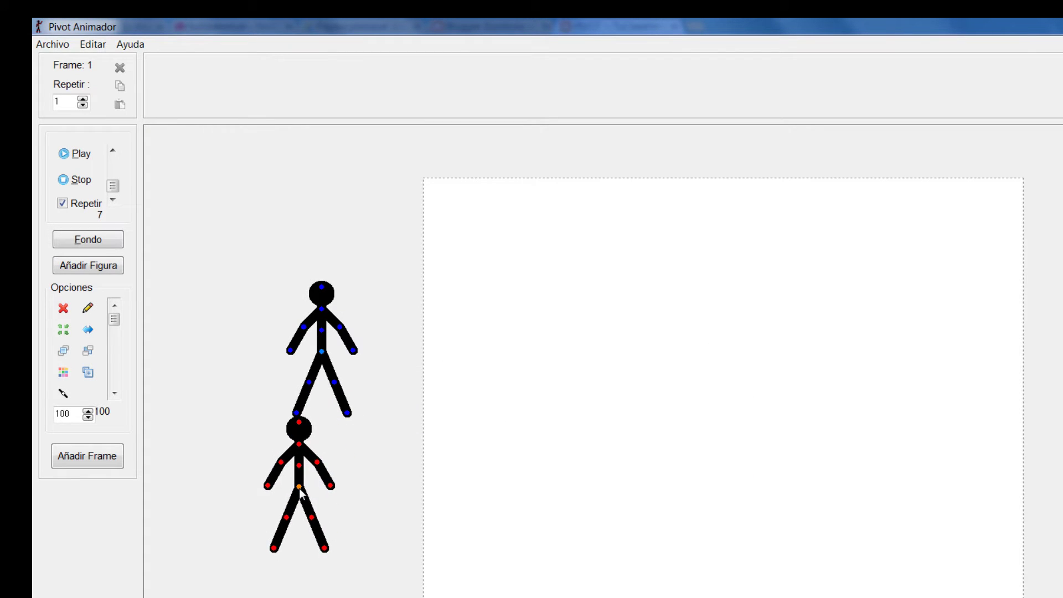
click(69, 311)
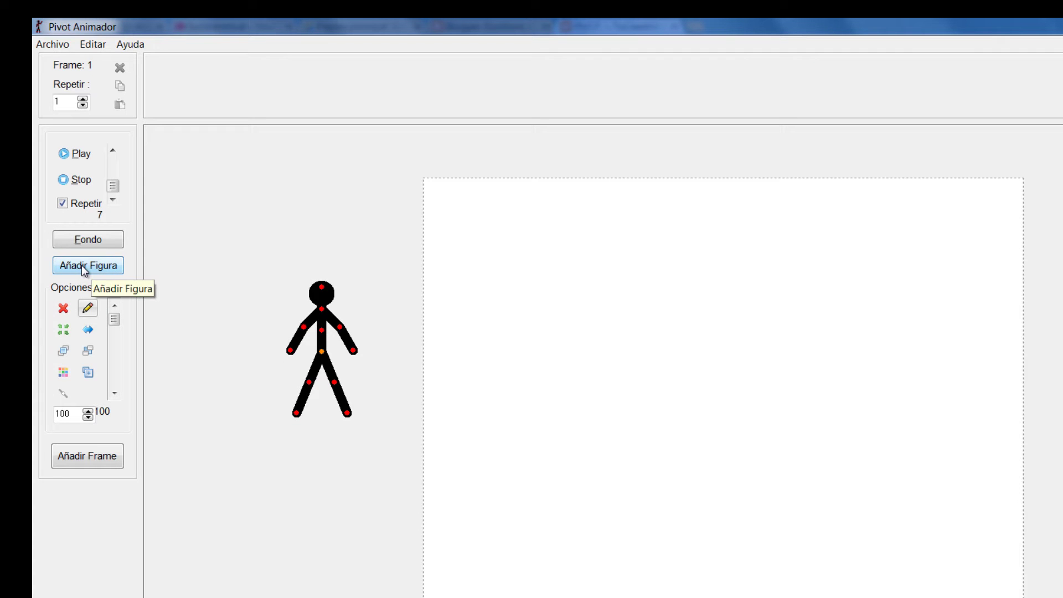
Step: Start Cargar Figura and browse into the Esenarios folder of Pack de Figuras Pivot 1
click(58, 46)
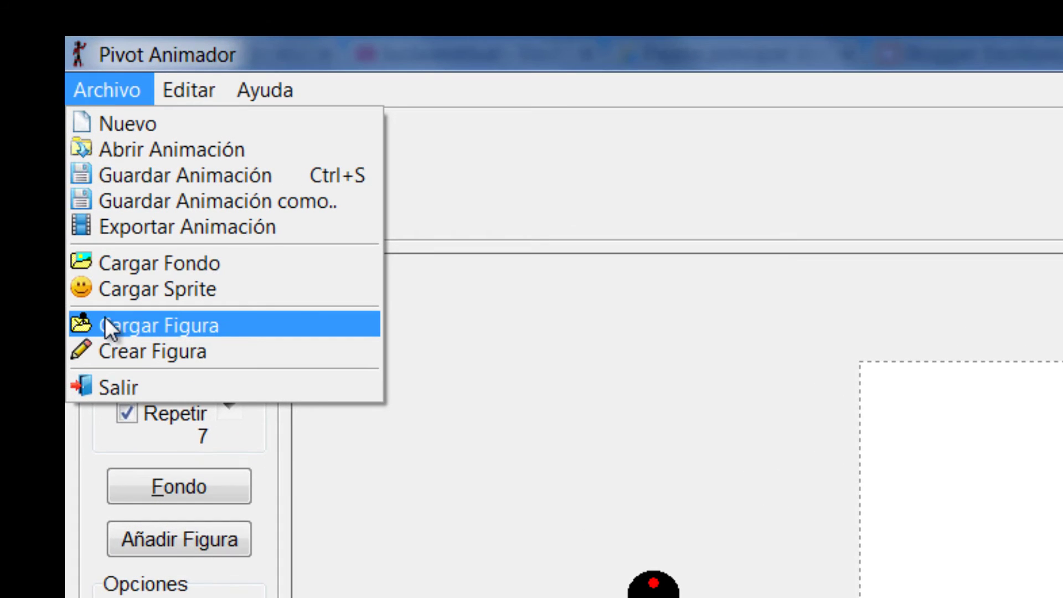
click(164, 325)
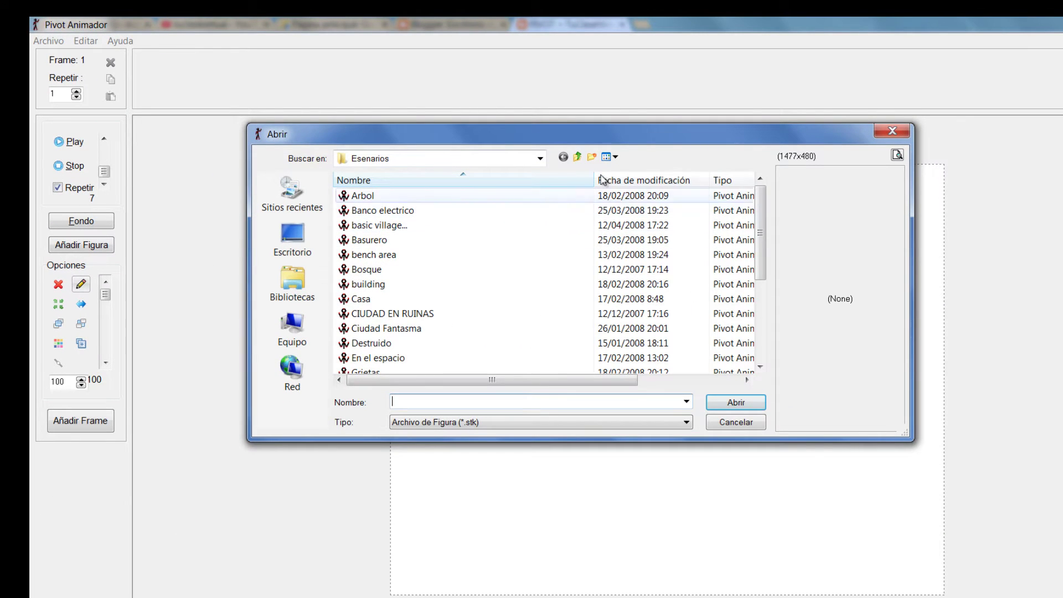
click(578, 157)
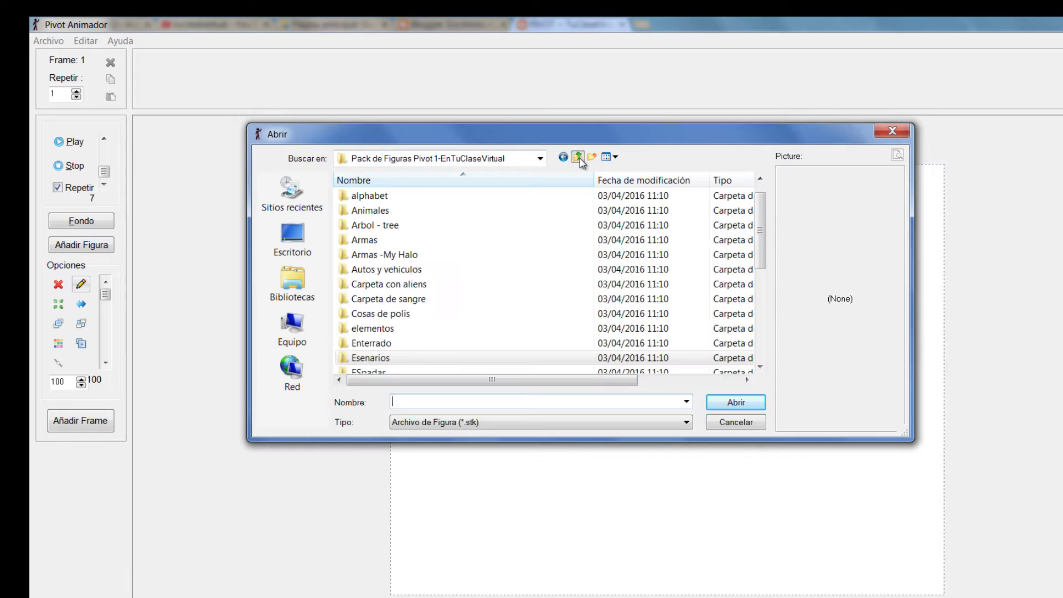
click(578, 157)
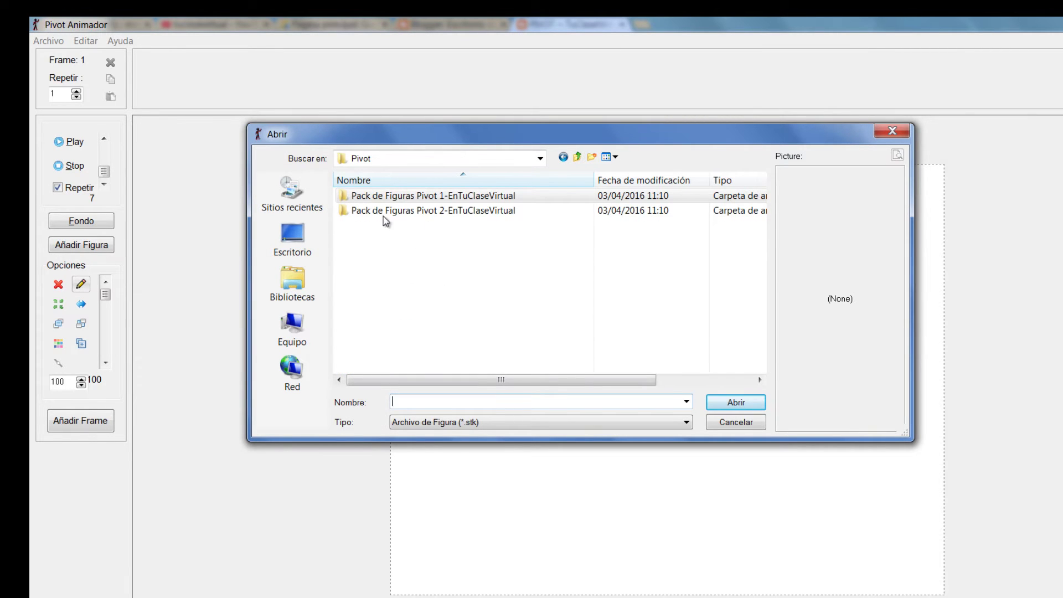
click(394, 200)
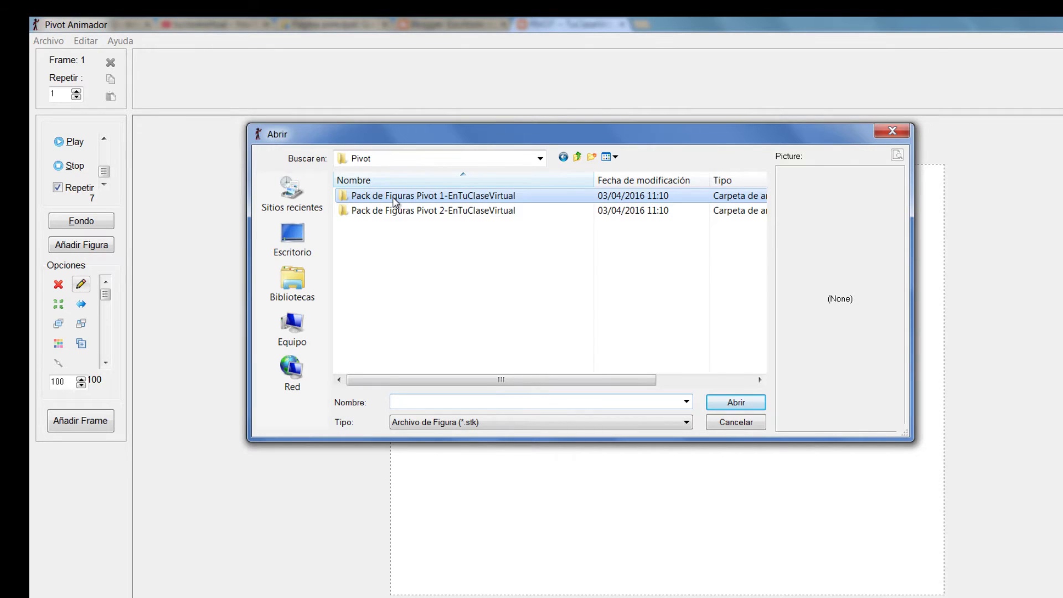
double_click(394, 197)
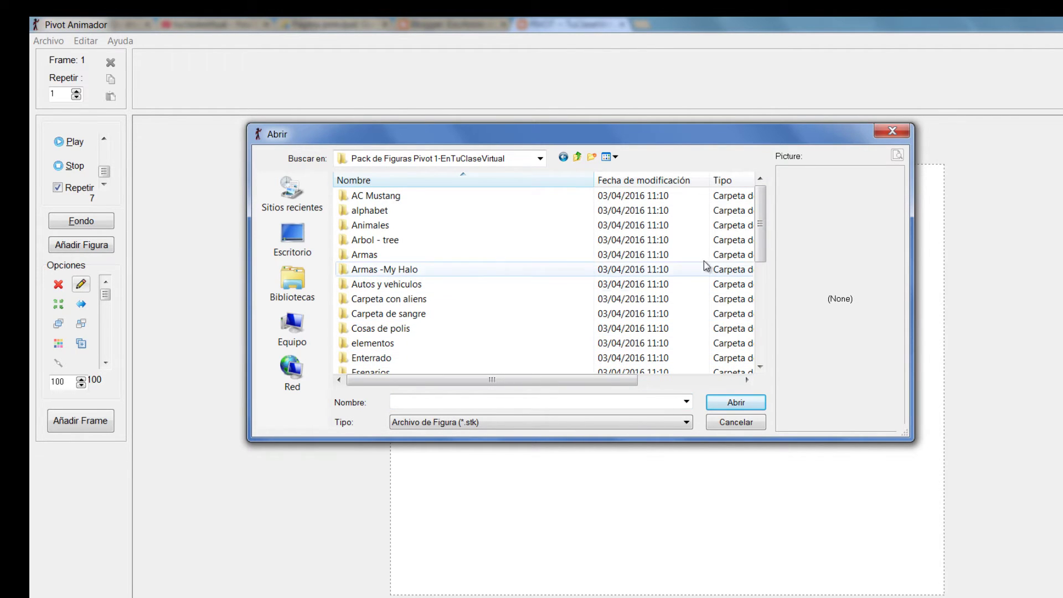
drag(755, 238, 762, 259)
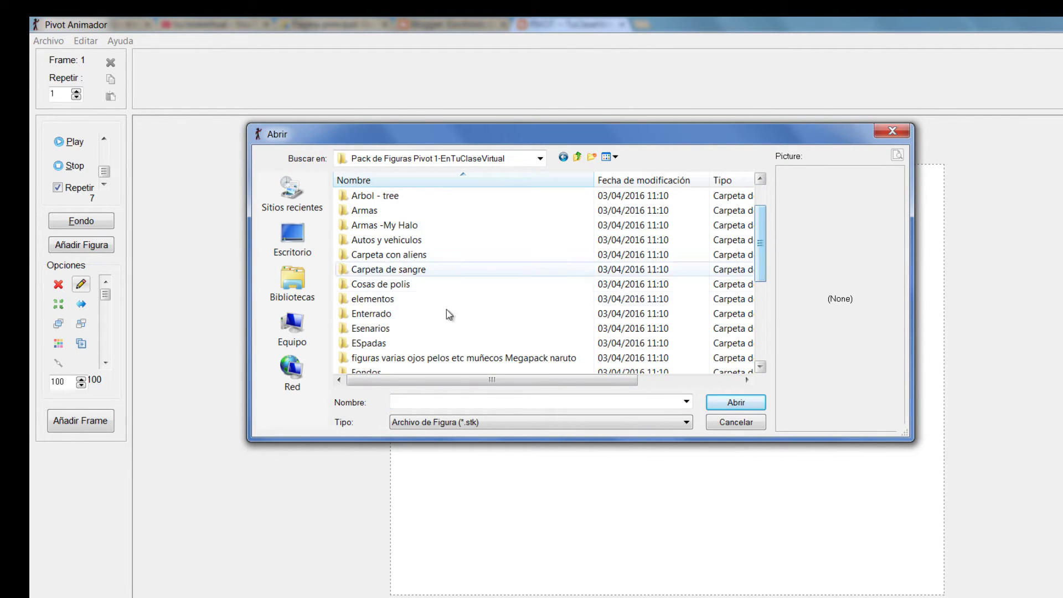
double_click(367, 330)
Step: Preview Banco electrico, Bosque and Casa, then load the CIUDAD EN RUINAS scenery
click(363, 211)
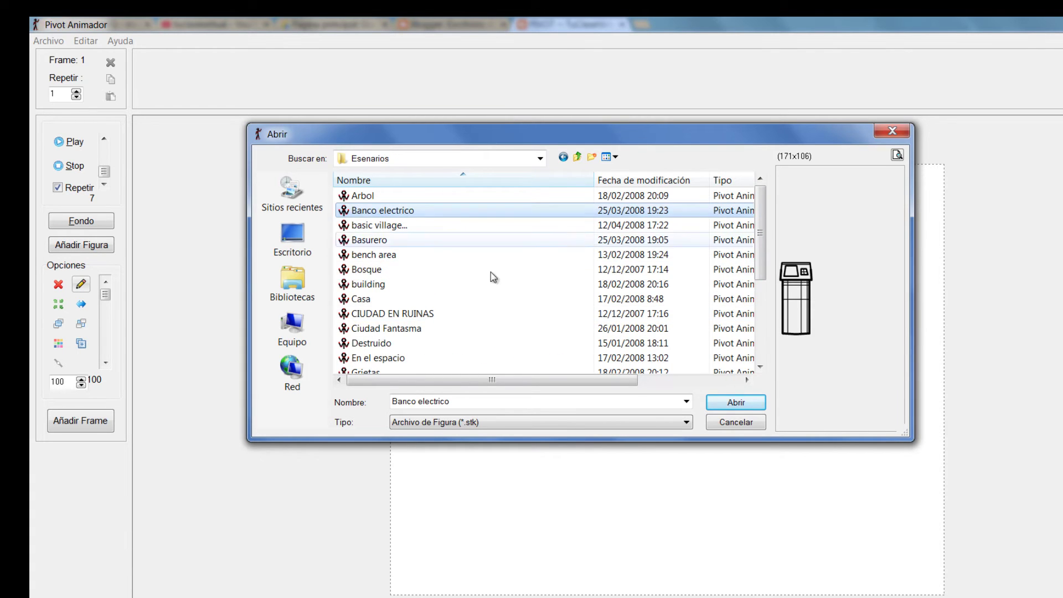
click(364, 270)
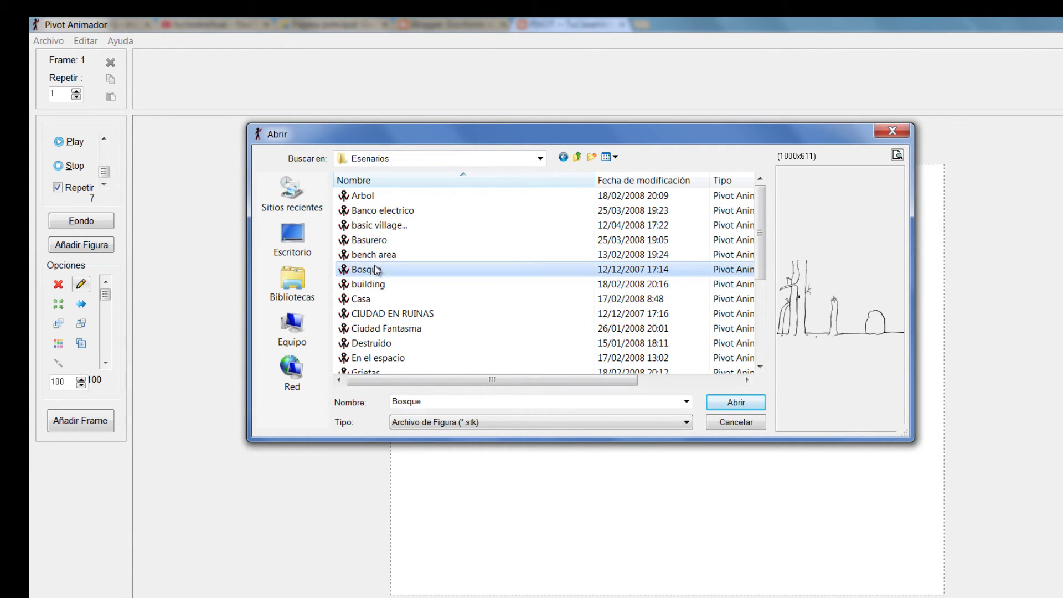
click(372, 255)
click(366, 300)
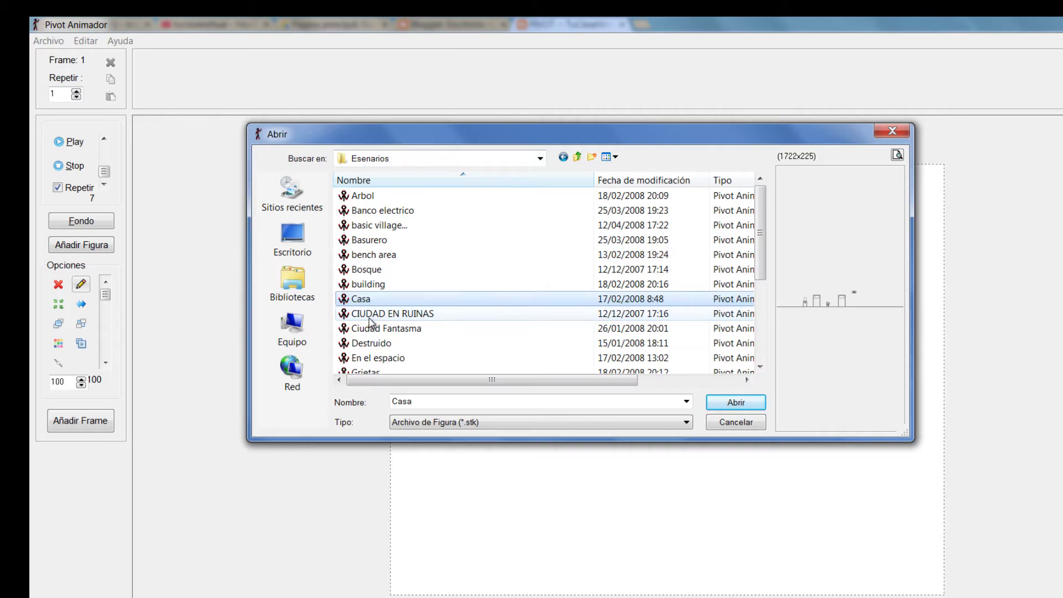
click(368, 314)
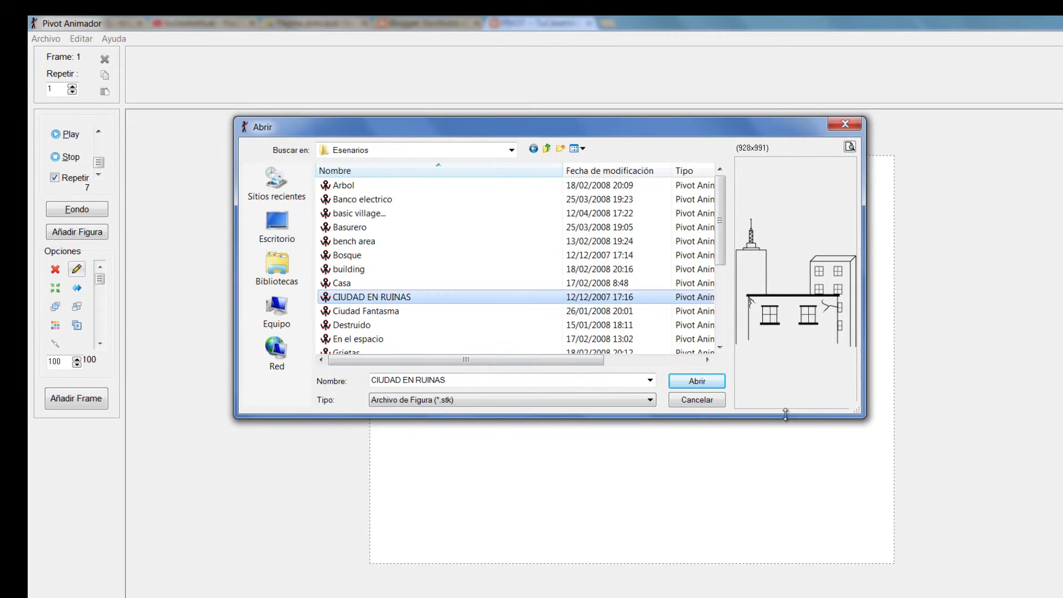
click(693, 384)
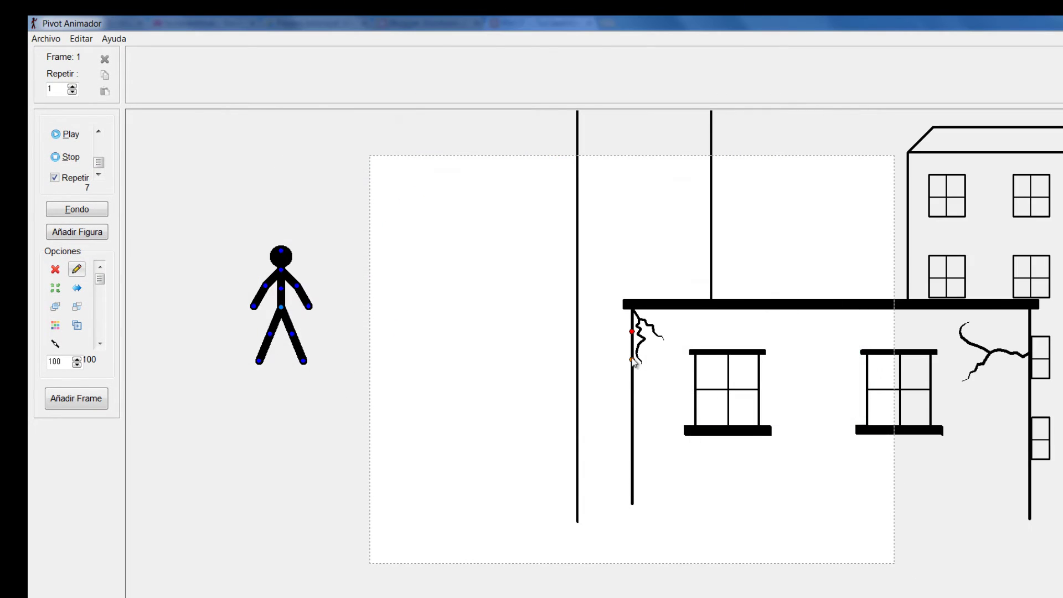
Step: Slide the ruined city into the canvas and stand the figure on the roof, hand on hip
drag(634, 361, 428, 397)
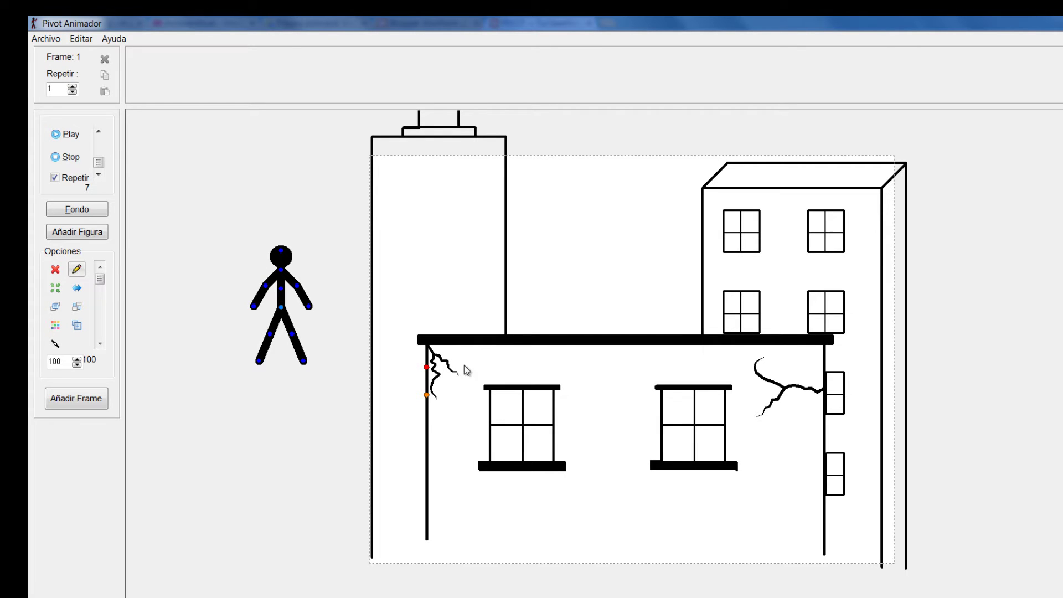
drag(282, 310, 553, 252)
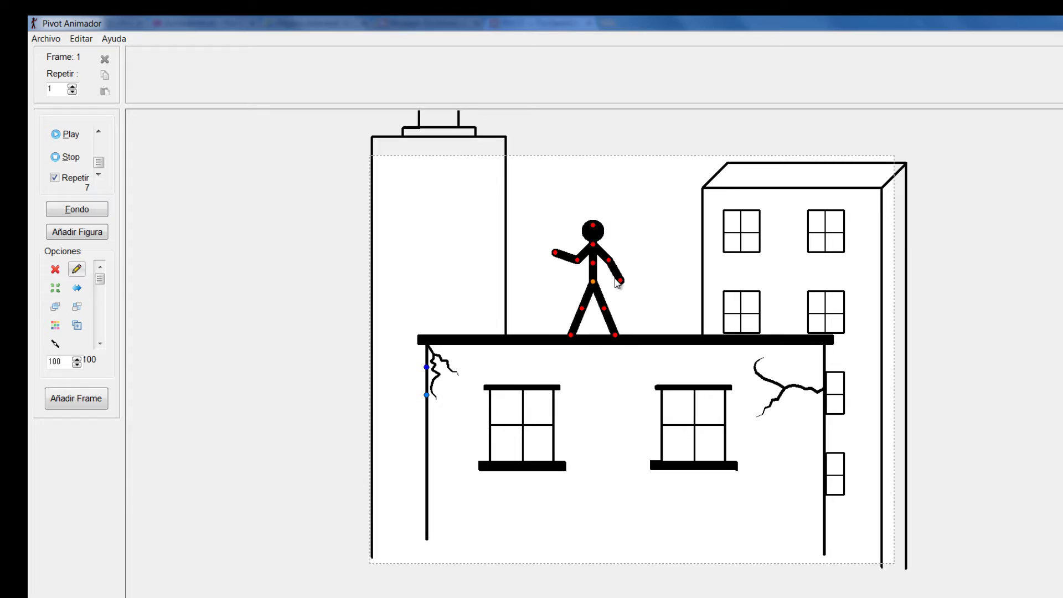
drag(622, 282, 576, 335)
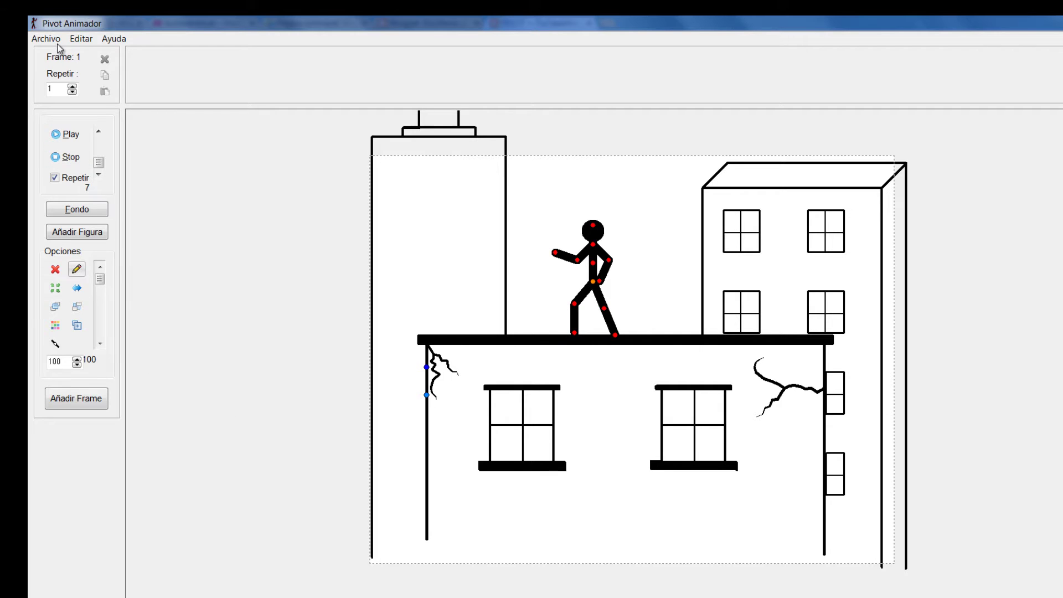
Step: Delete the CIUDAD EN RUINAS figure and move the stick figure off the canvas to the left
click(427, 395)
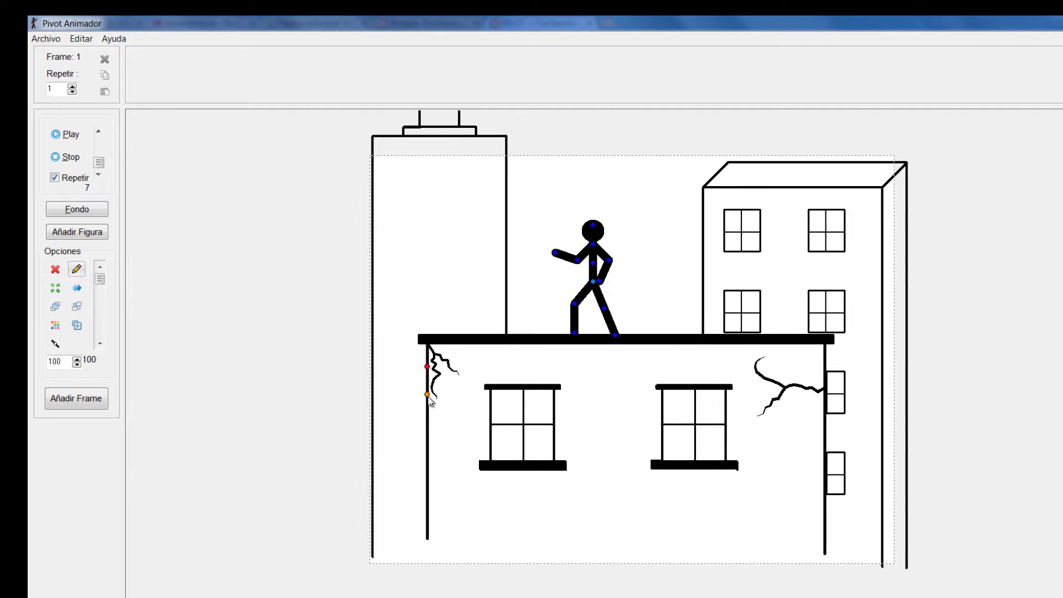
click(55, 269)
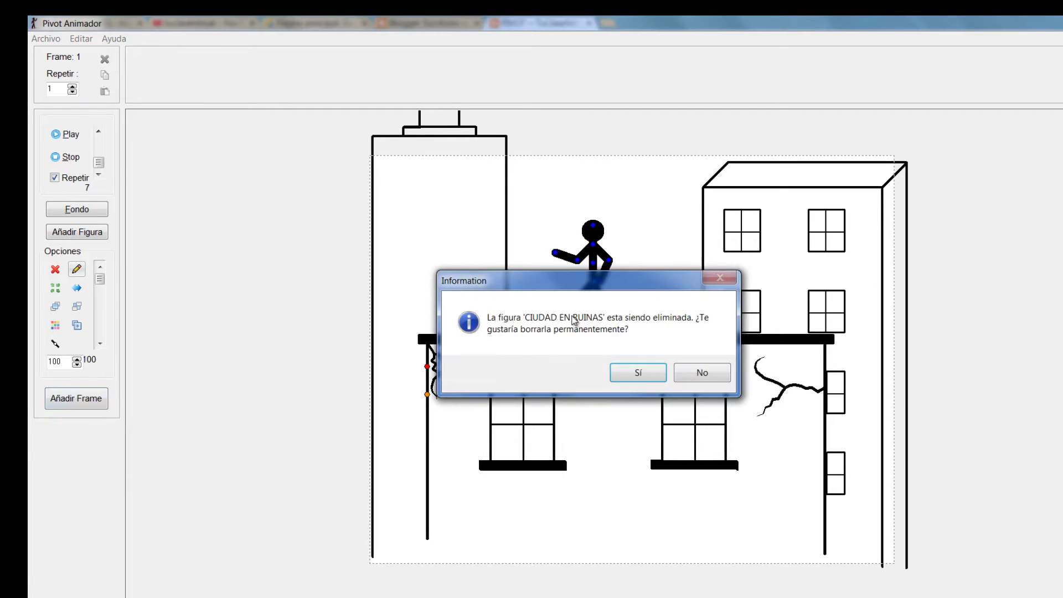
click(642, 375)
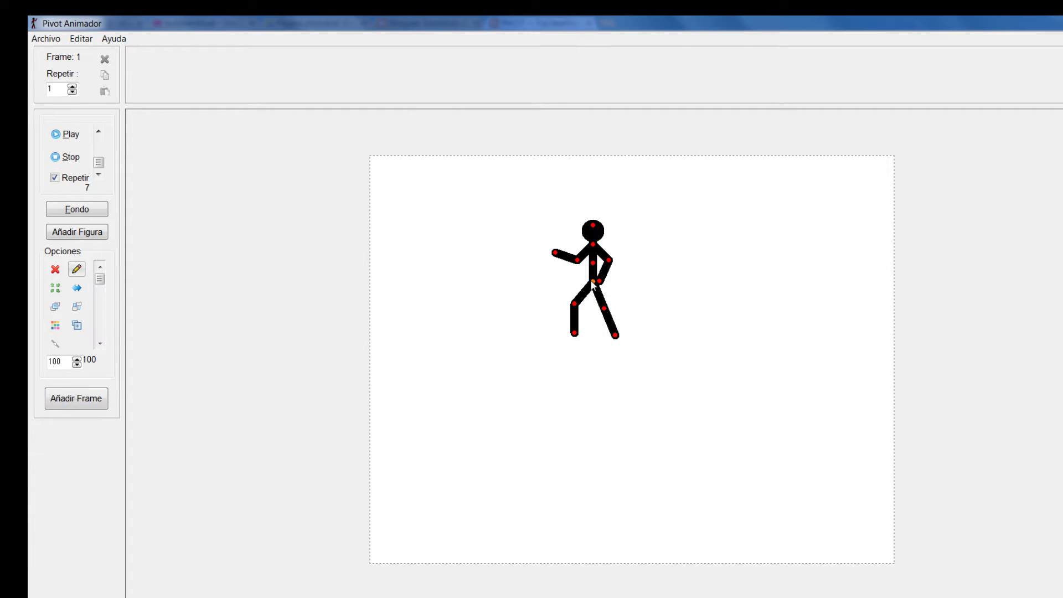
drag(591, 285, 272, 284)
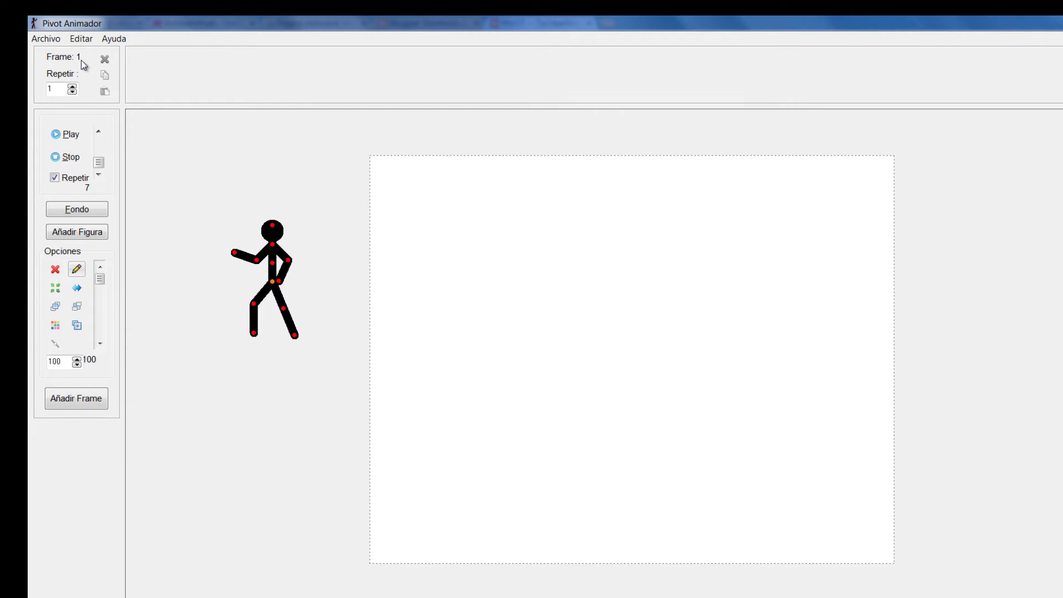
click(79, 39)
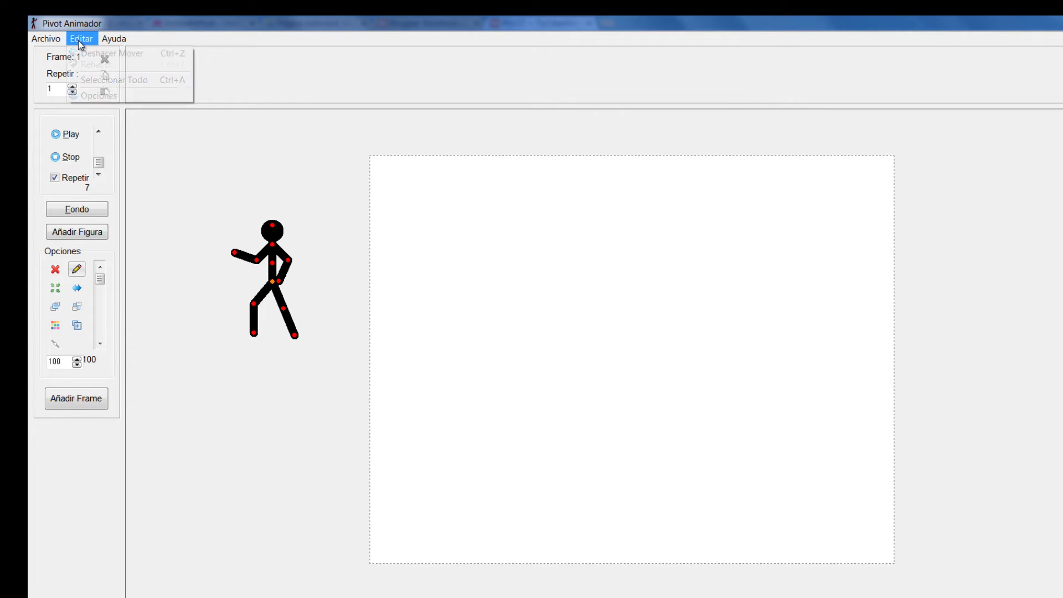
click(94, 96)
drag(895, 165, 265, 201)
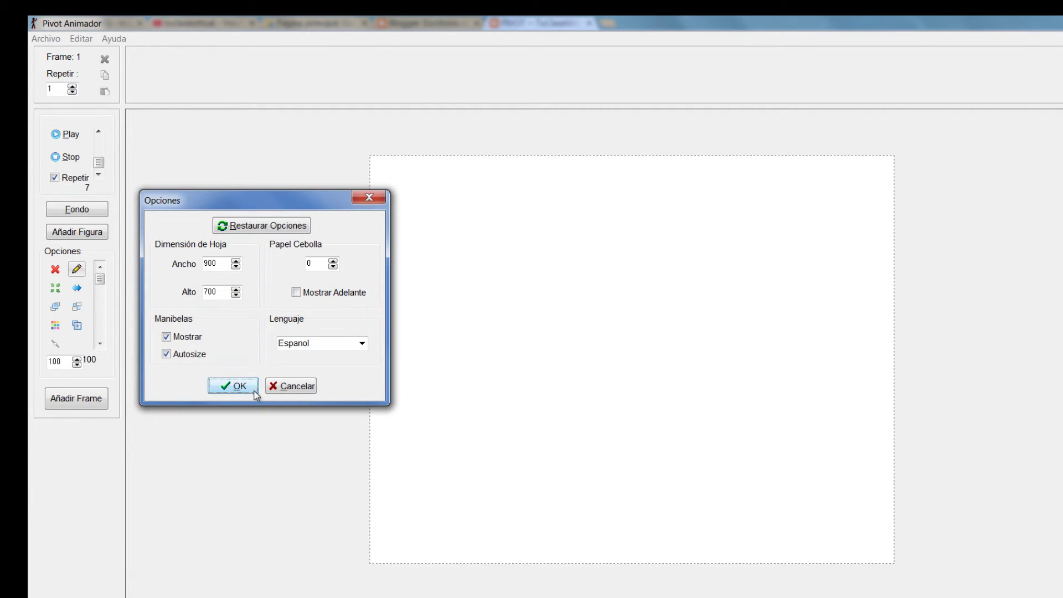
click(375, 202)
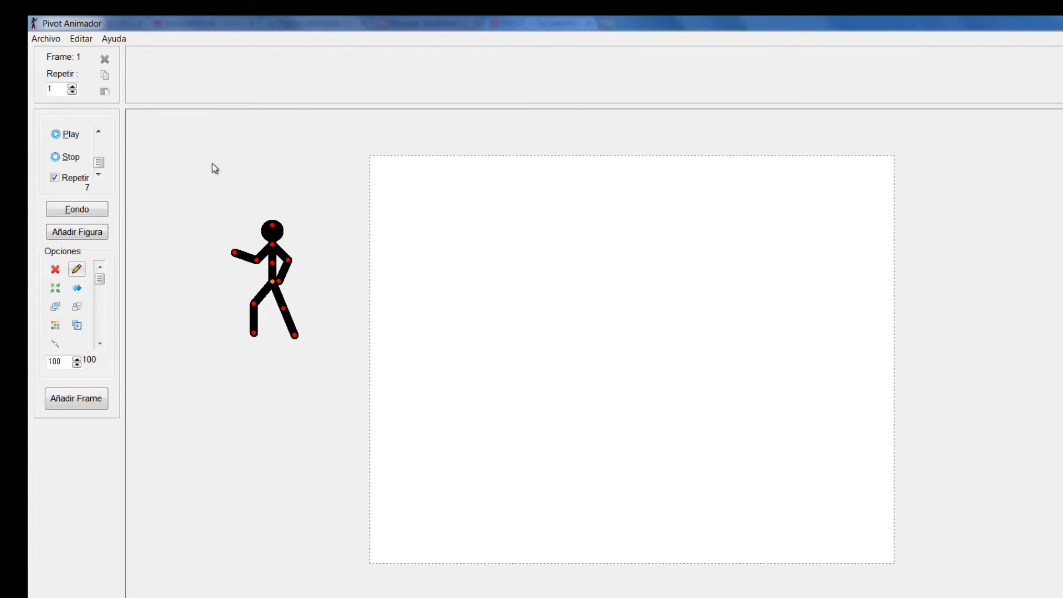
Step: Load lunaymar from Escritorio as the background, keeping the current animation size
click(43, 36)
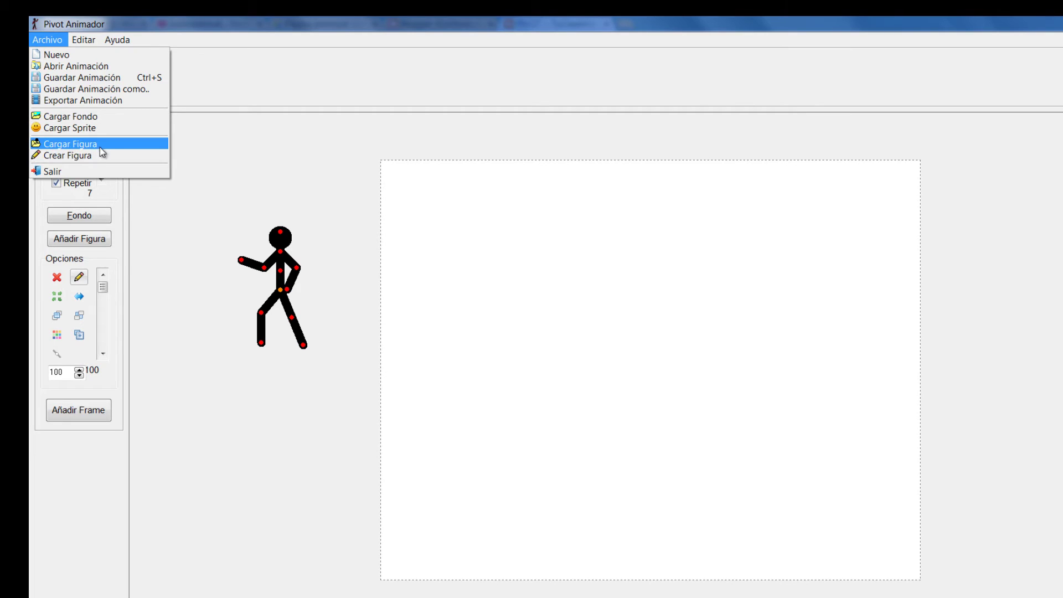
click(78, 117)
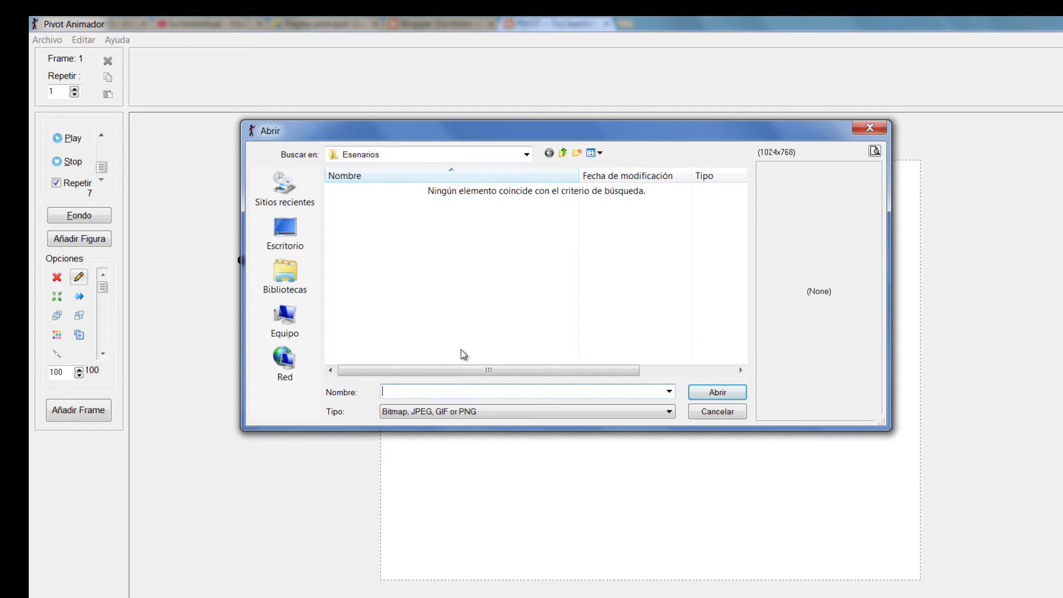
click(285, 232)
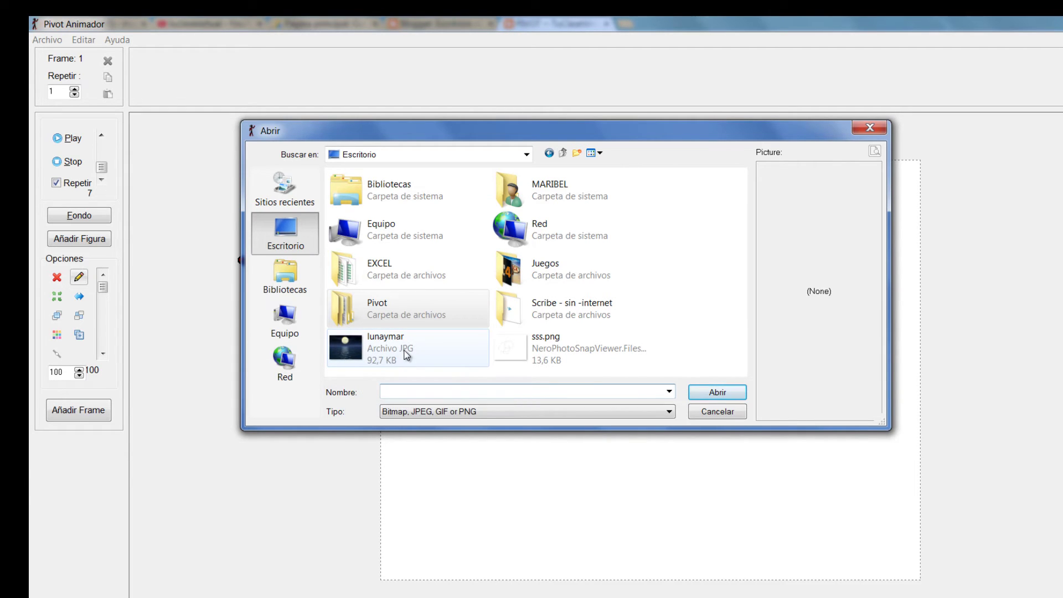
click(355, 357)
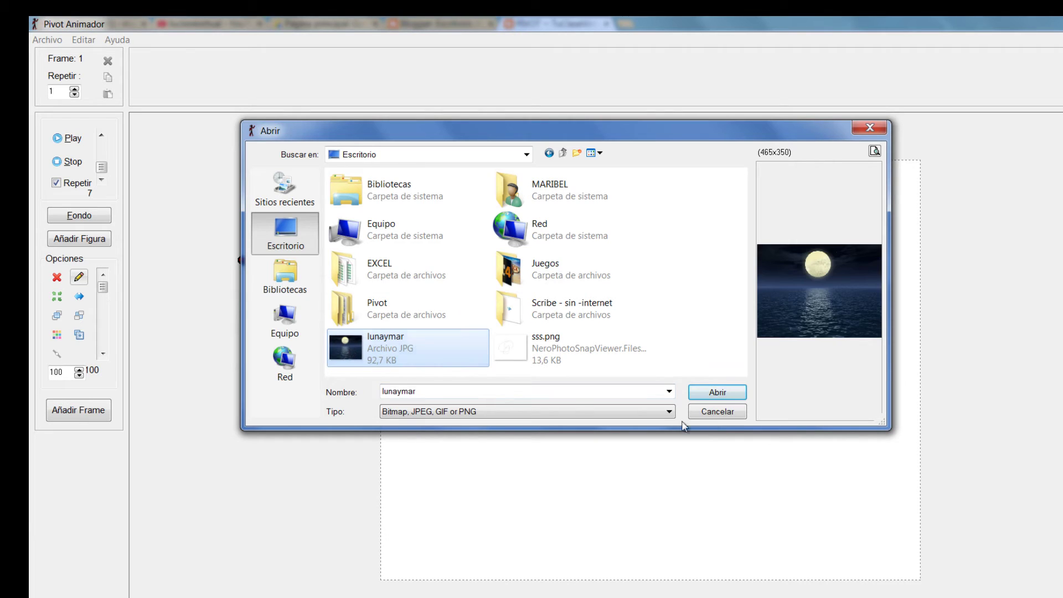
click(717, 393)
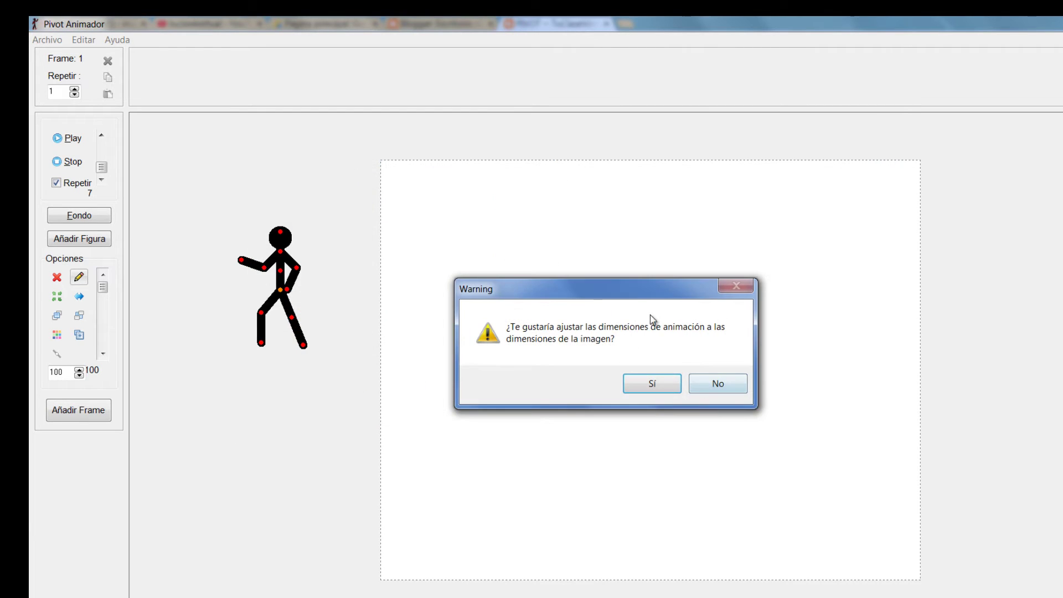
drag(632, 299, 310, 253)
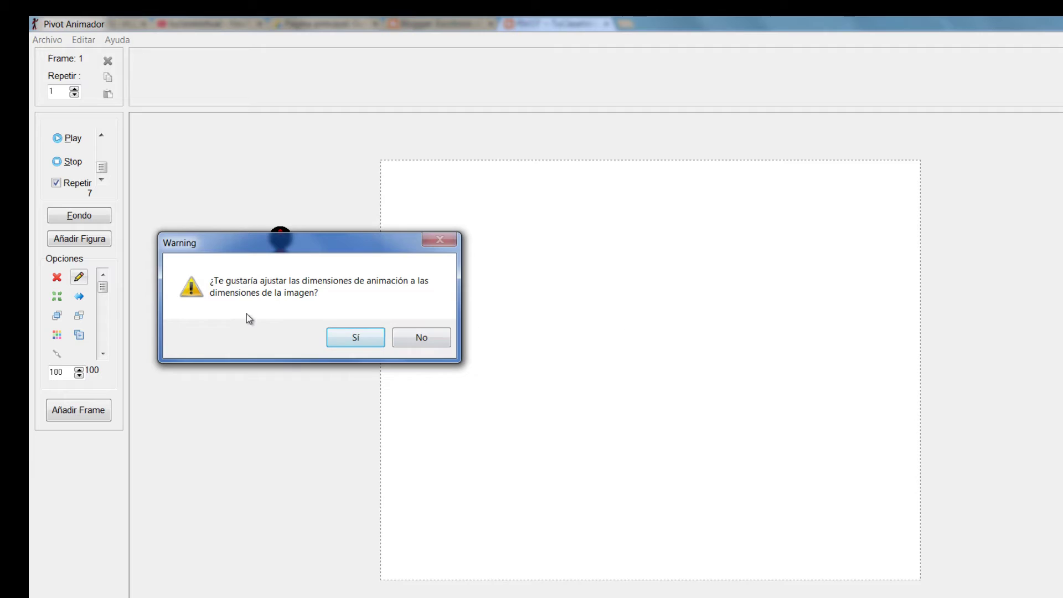
click(435, 343)
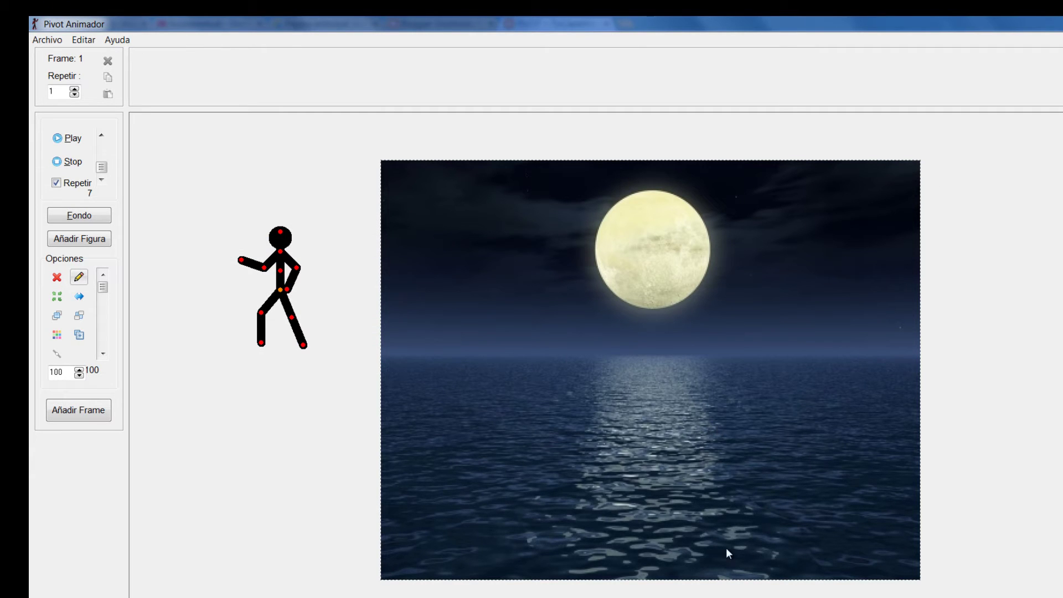
Step: Check the animation options in Editar > Opciones and close them unchanged
click(82, 40)
click(104, 98)
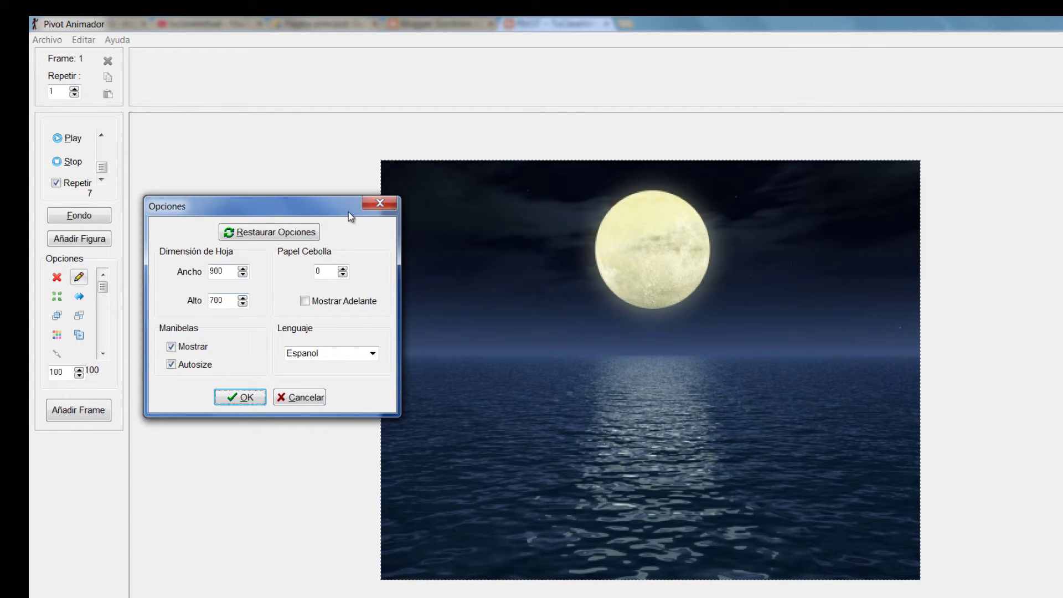
click(380, 204)
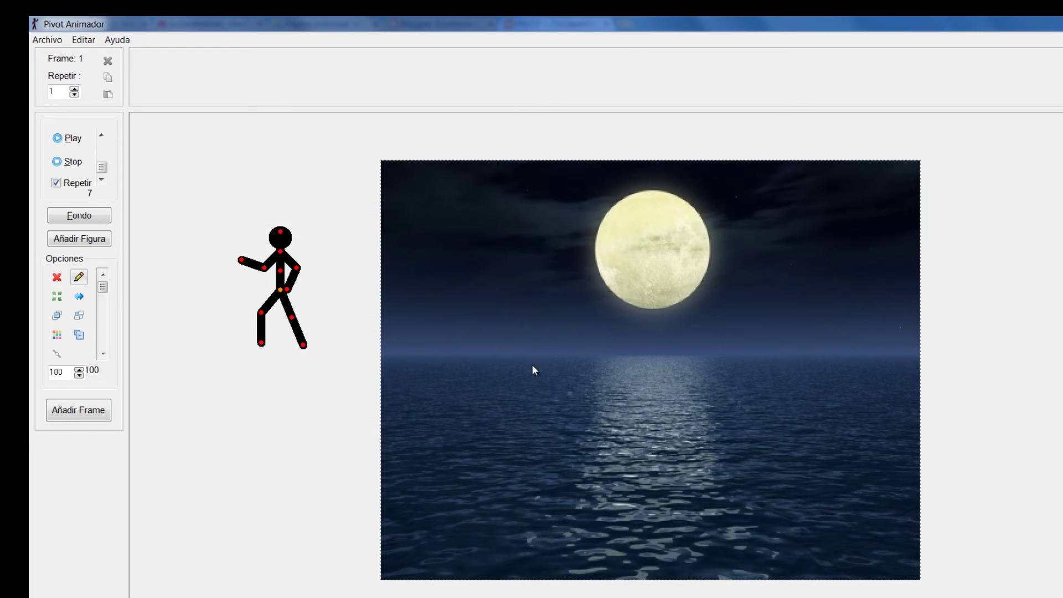
Step: Add two frames with the figure on the moon, then two with it on the water
drag(281, 290, 688, 267)
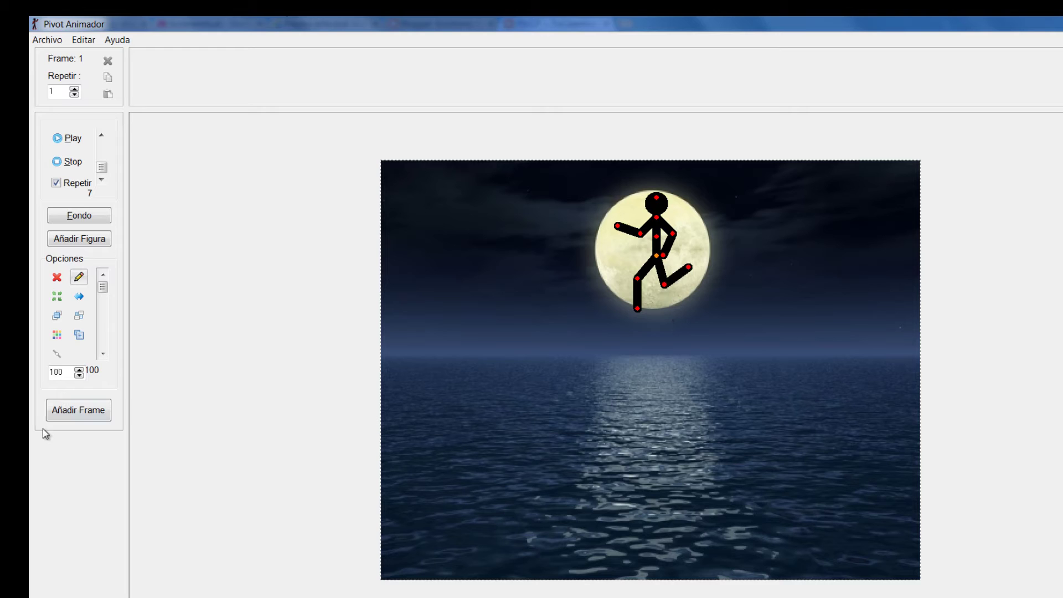
click(55, 413)
click(72, 415)
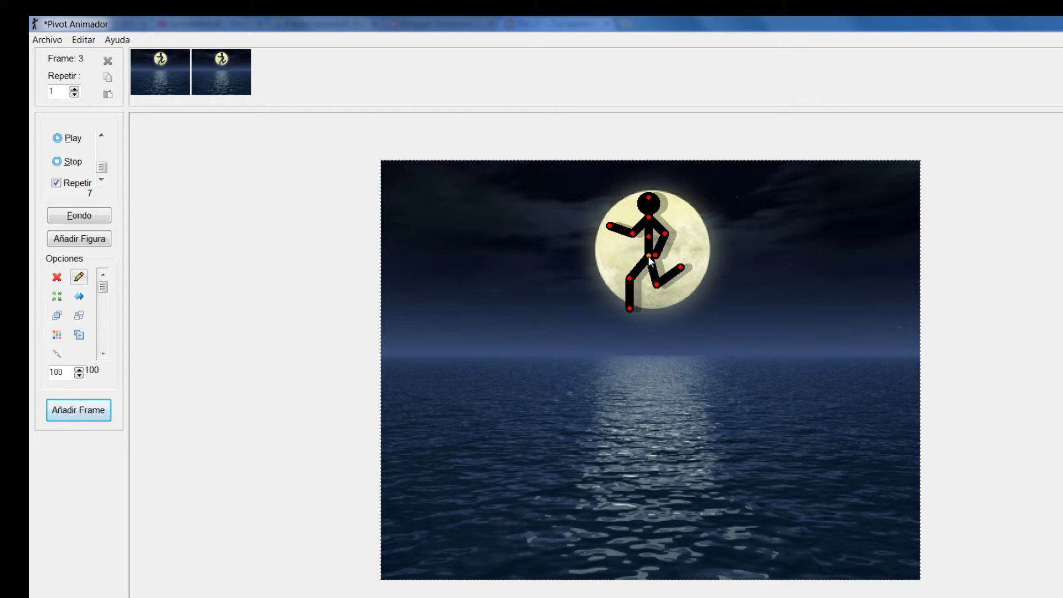
drag(658, 259, 646, 370)
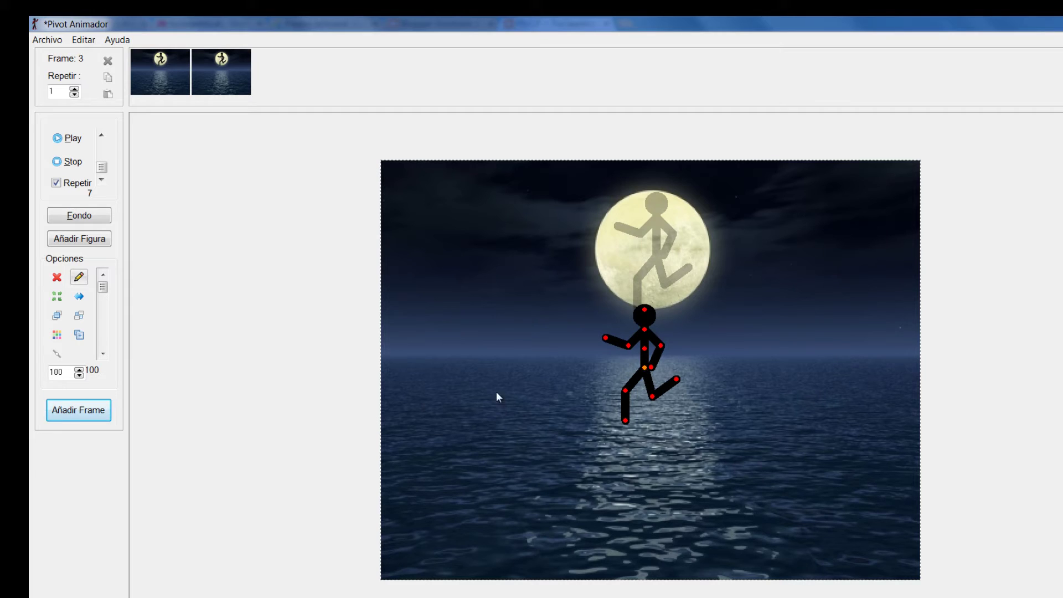
click(85, 413)
click(85, 413)
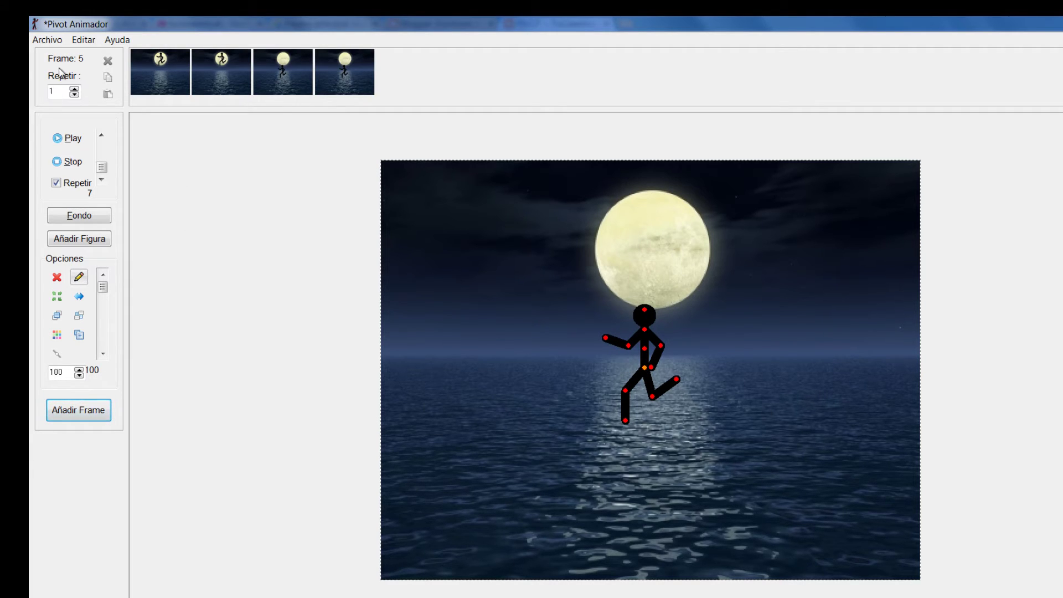
click(49, 41)
Step: Start a new project without saving the moon animation, then check and close Opciones
click(55, 54)
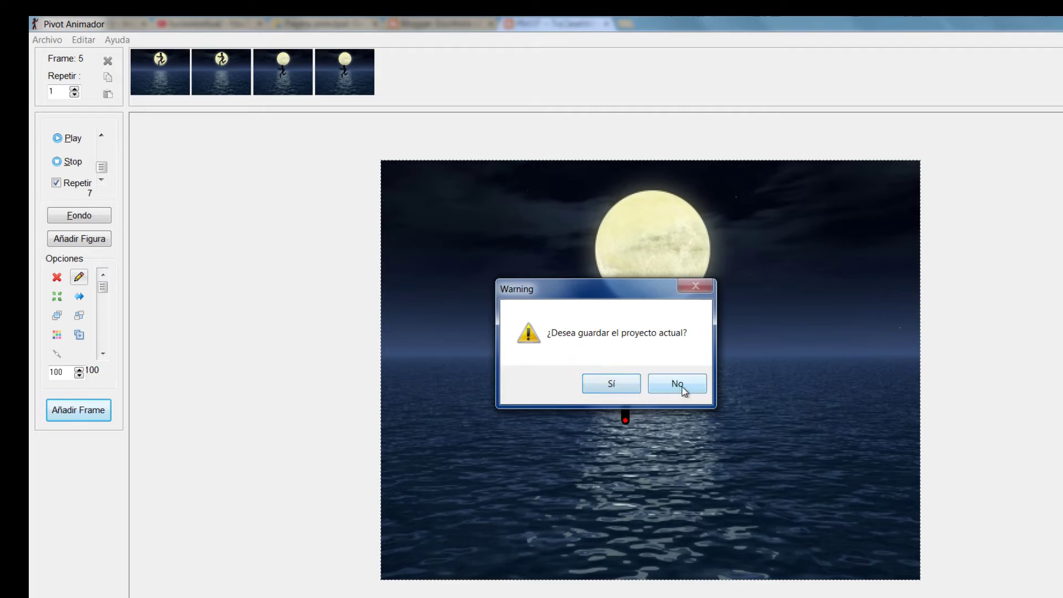
click(679, 384)
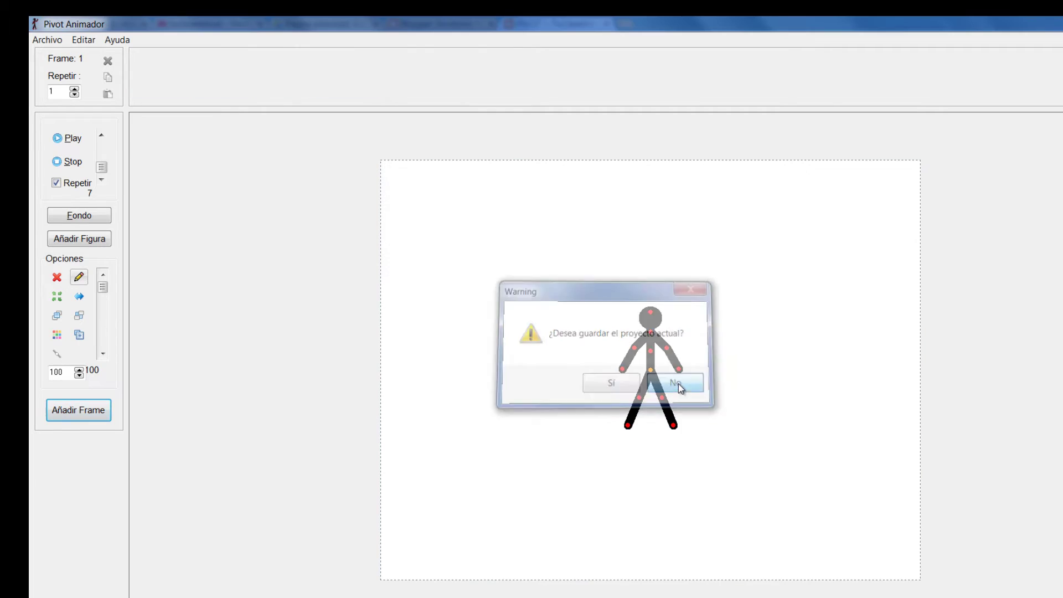
click(77, 45)
click(91, 99)
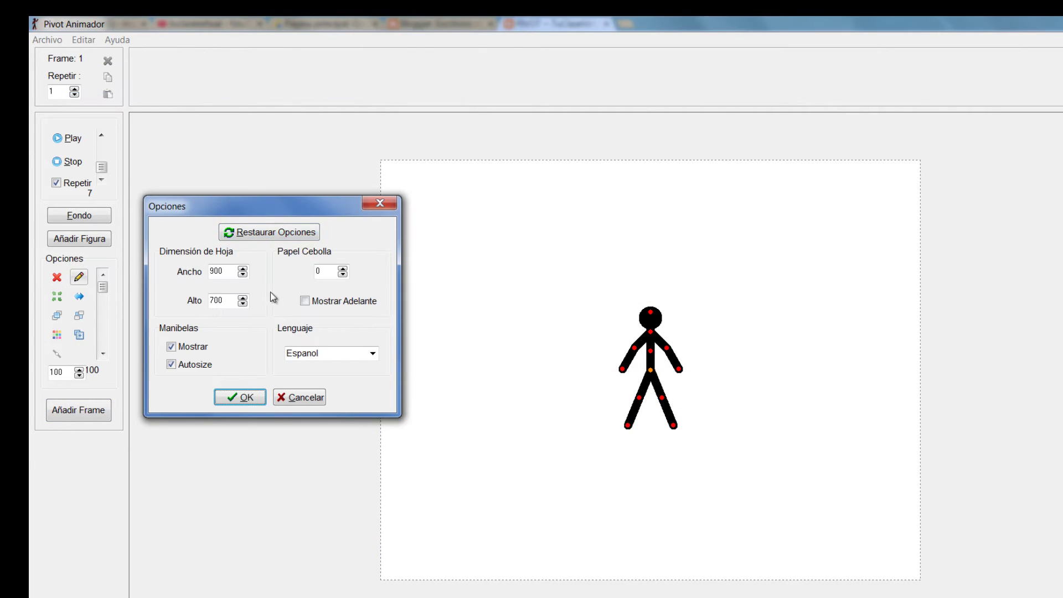
click(380, 203)
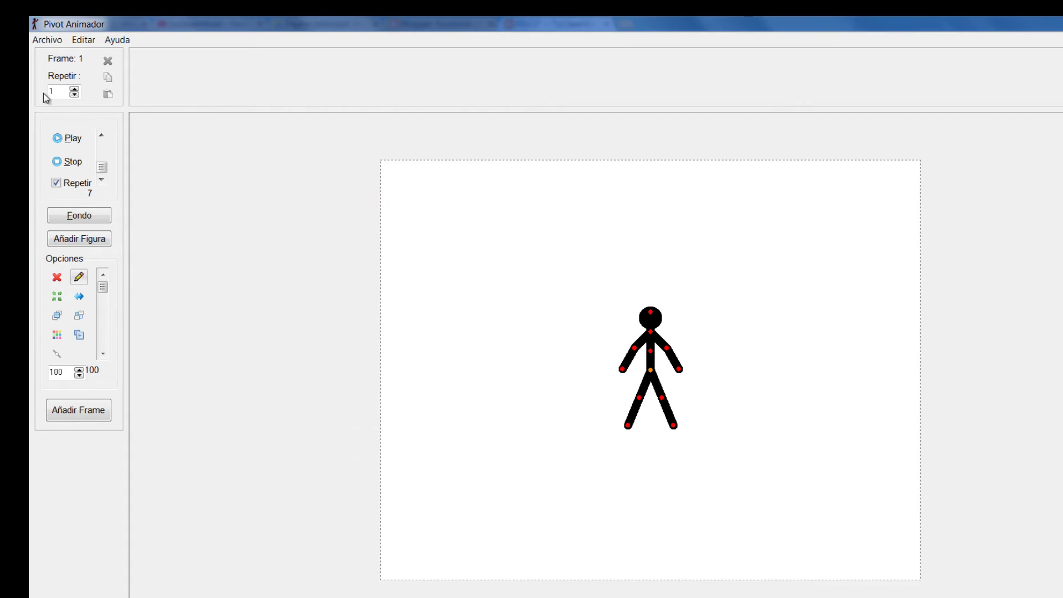
click(46, 40)
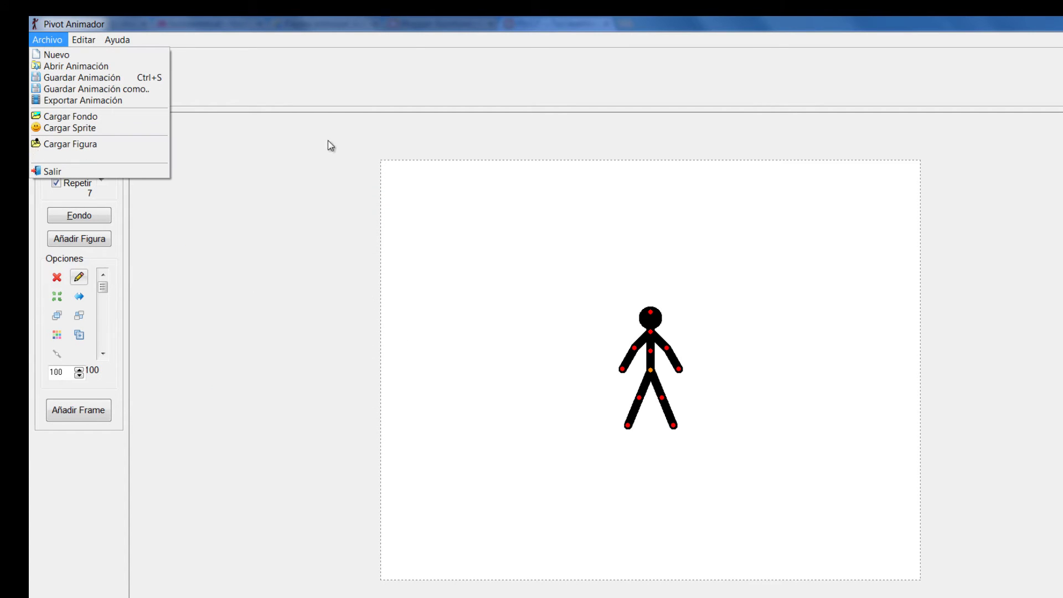
Step: Load the lunaymar sea image as background and fit the animation to its 465 × 350 size
click(92, 118)
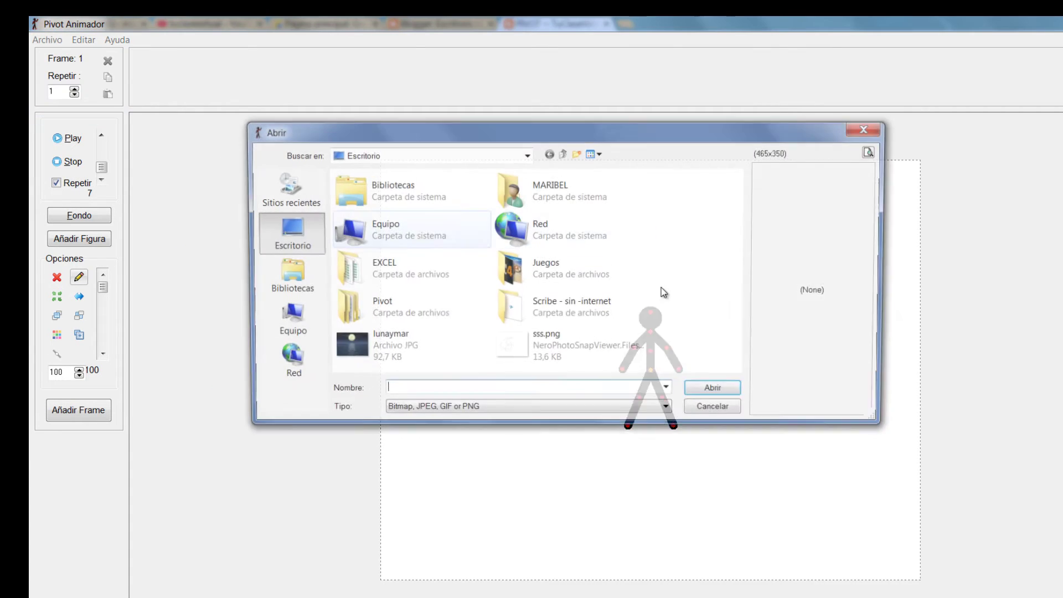
click(364, 348)
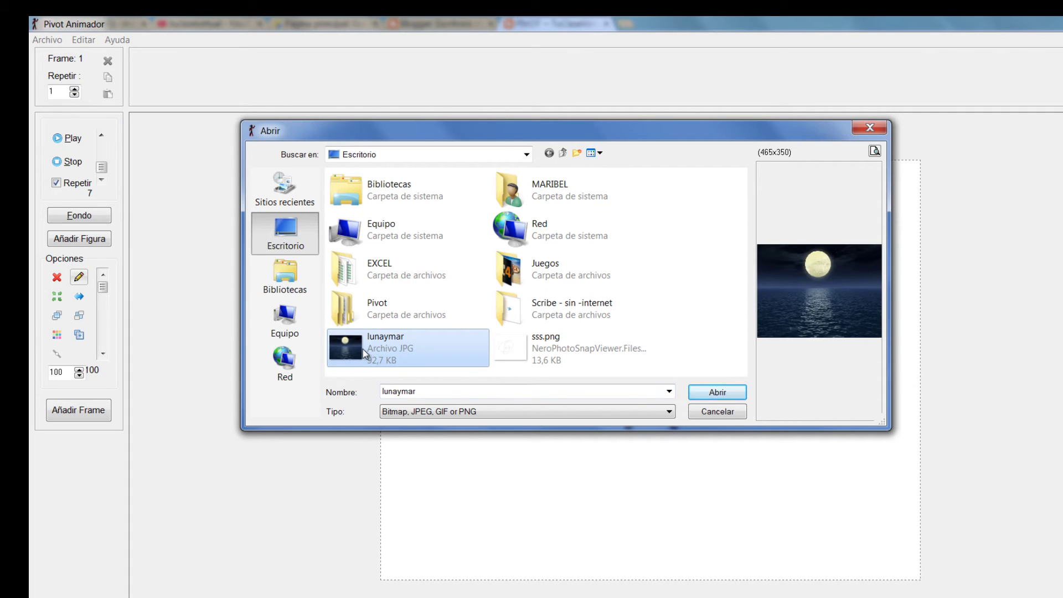
click(715, 394)
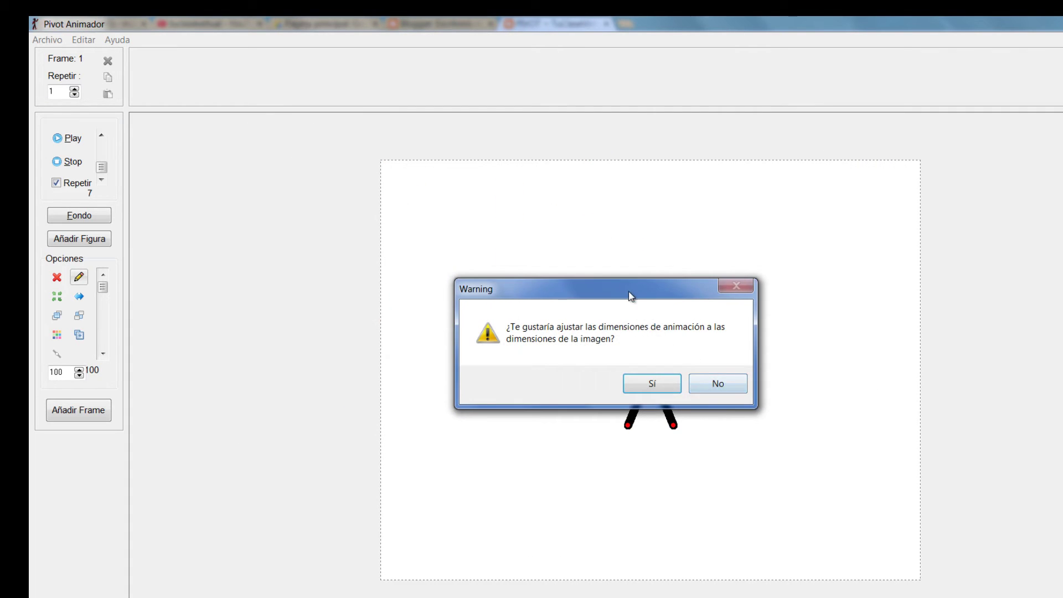
drag(629, 292, 374, 227)
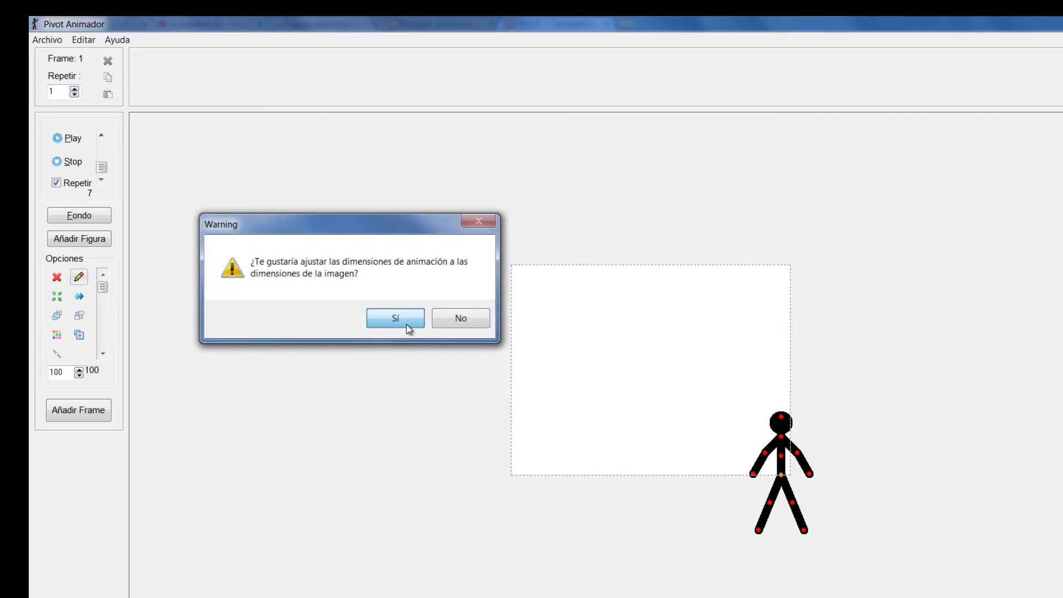
click(395, 319)
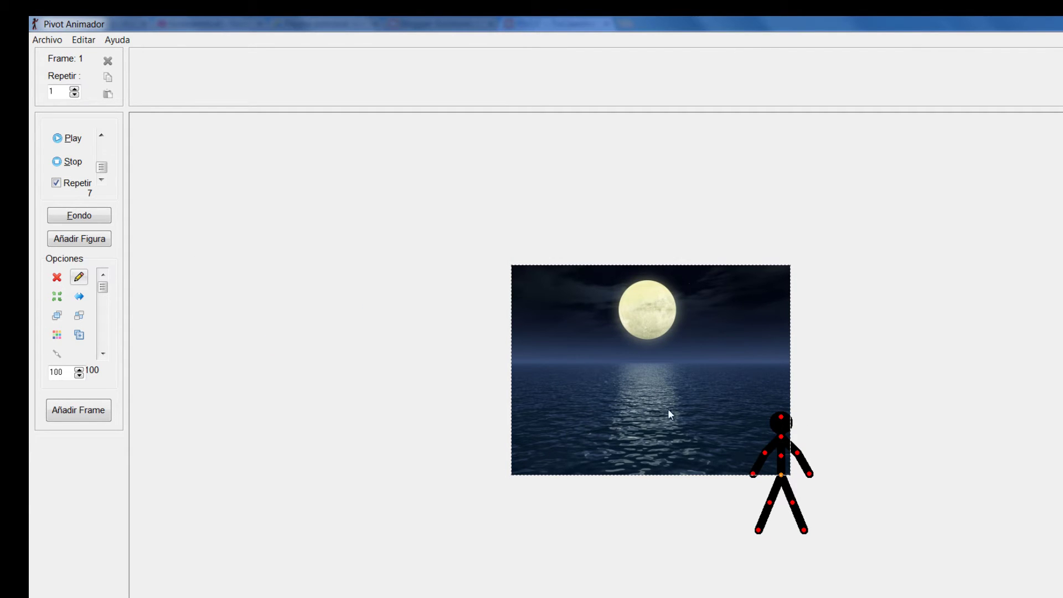
Step: Start a new blank animation via Archivo > Nuevo
click(47, 40)
click(49, 52)
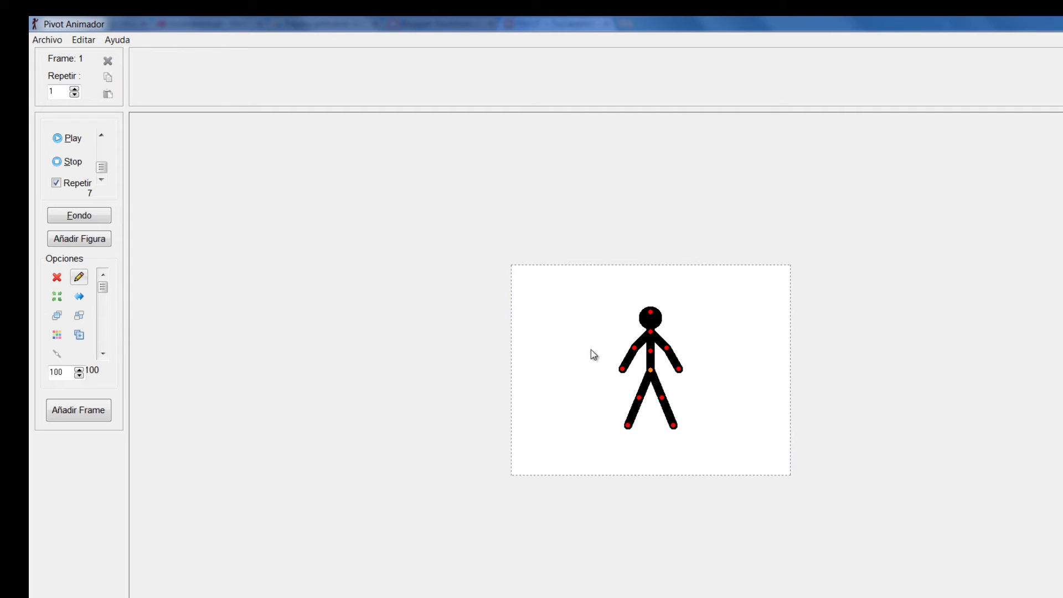
click(47, 39)
click(70, 54)
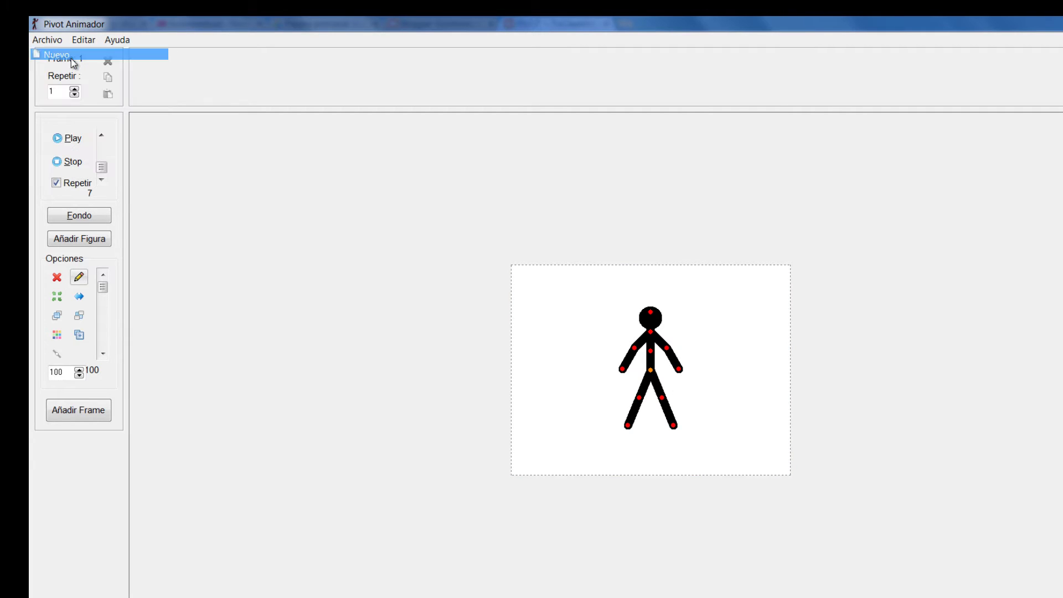
Step: Set the sheet to Ancho 900 and Alto 700, then move the stick figure left off the sheet
click(83, 40)
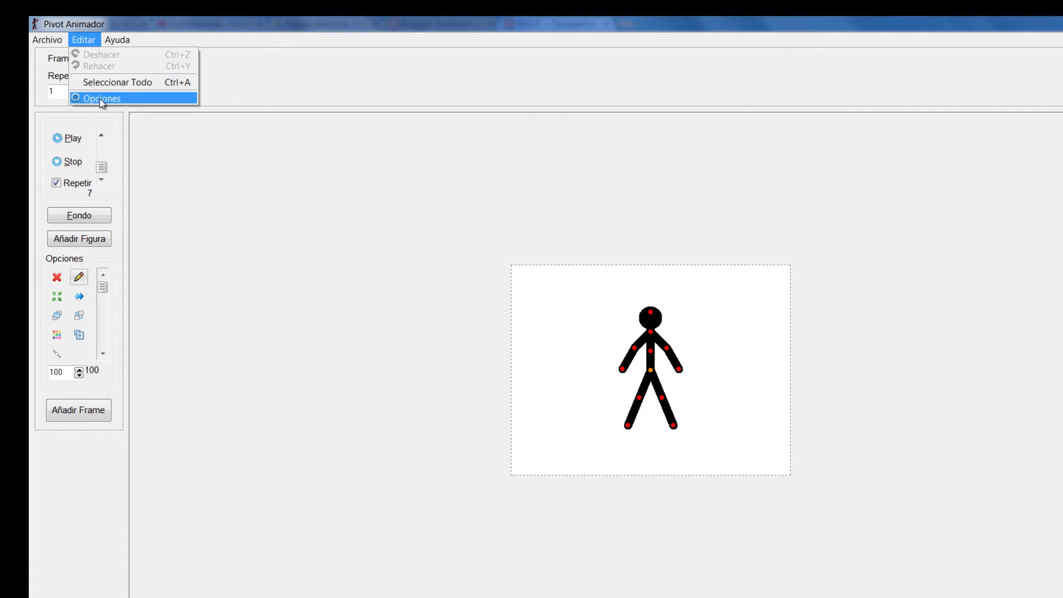
click(100, 98)
drag(227, 275, 173, 273)
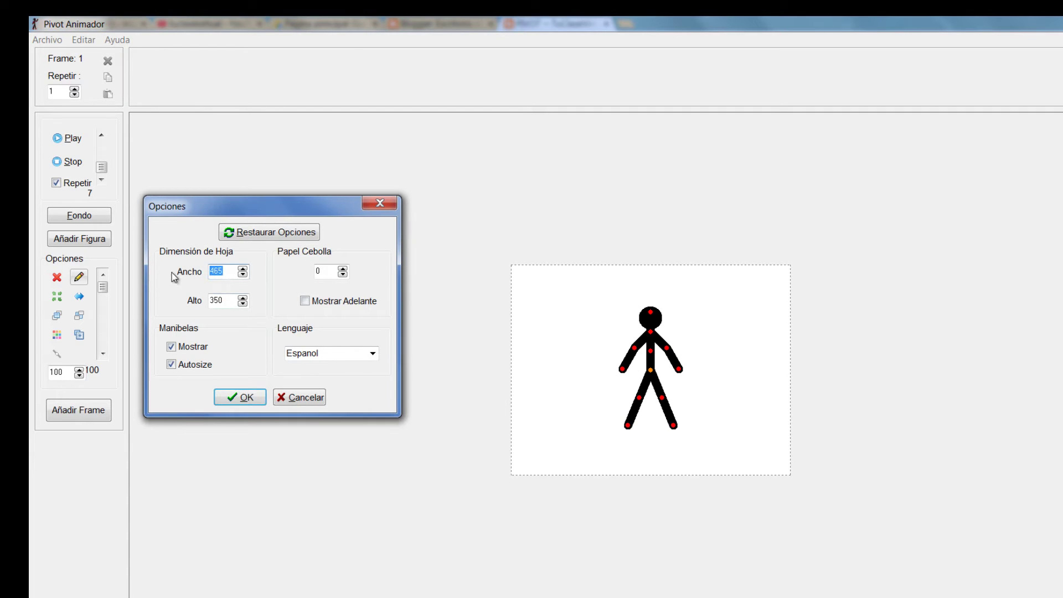
text(900)
drag(238, 300, 181, 309)
click(264, 399)
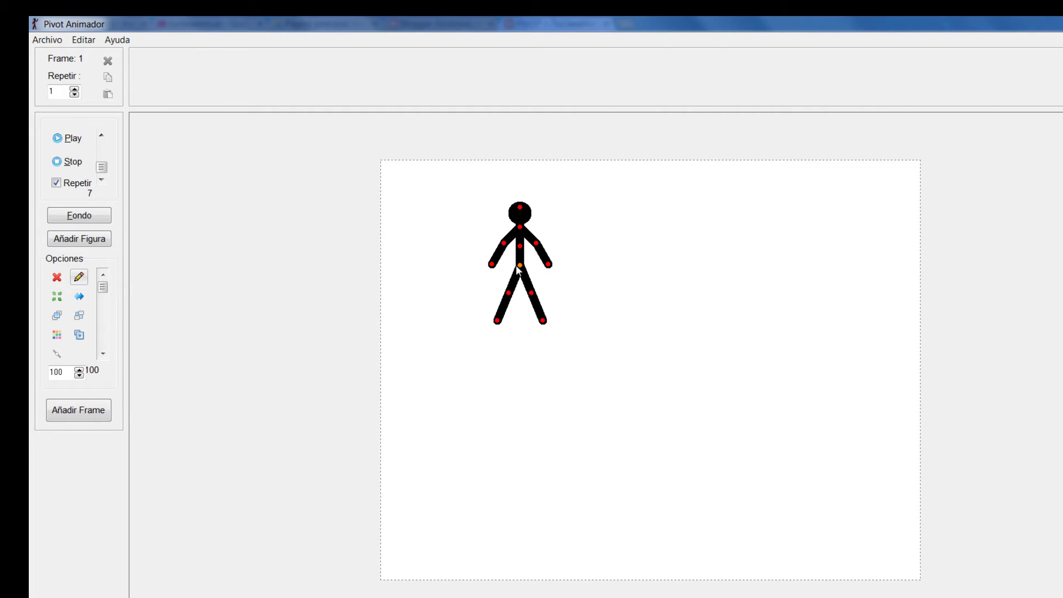
drag(520, 267, 280, 297)
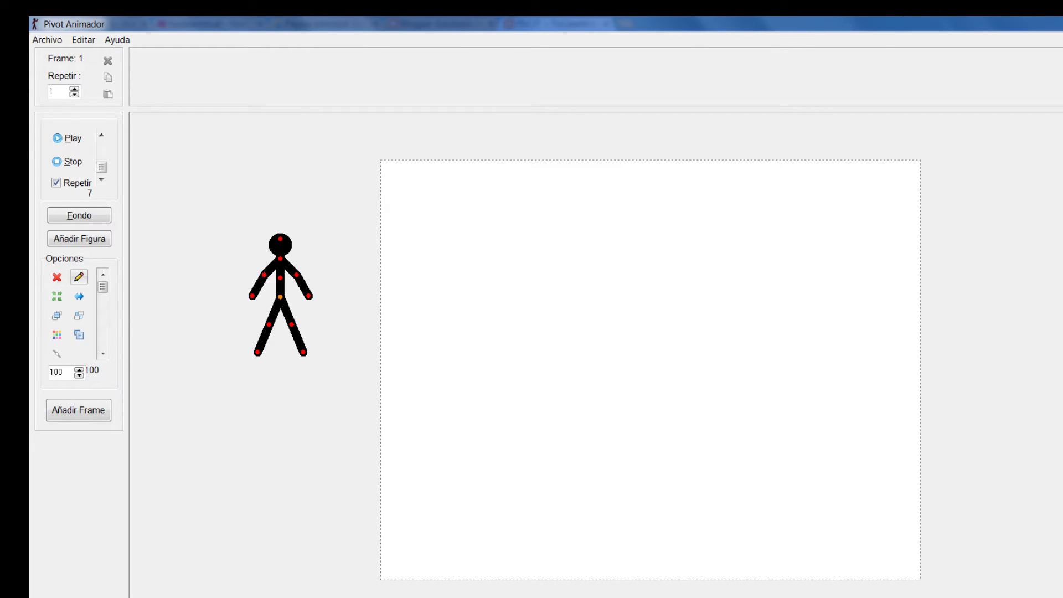
Step: Resize Paint's canvas to 900 × 700 pixels with the aspect ratio unlocked
click(447, 510)
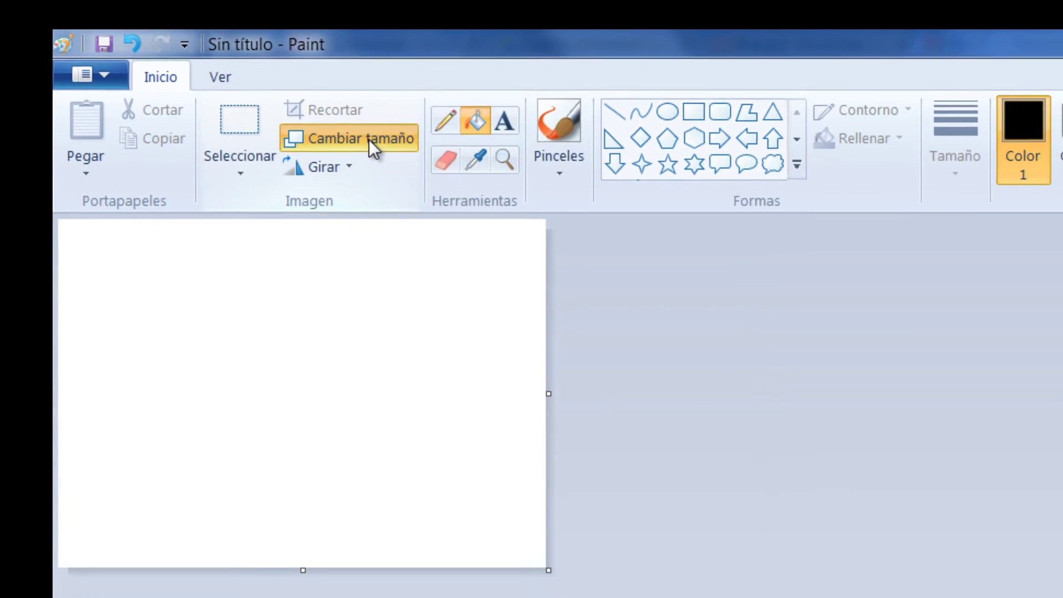
click(368, 138)
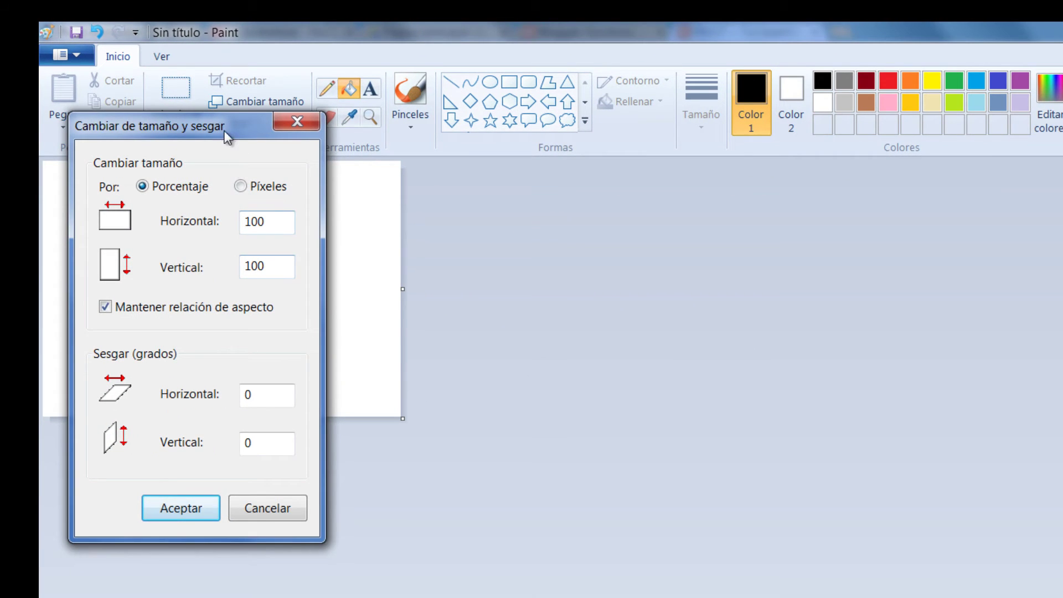
drag(226, 137, 588, 190)
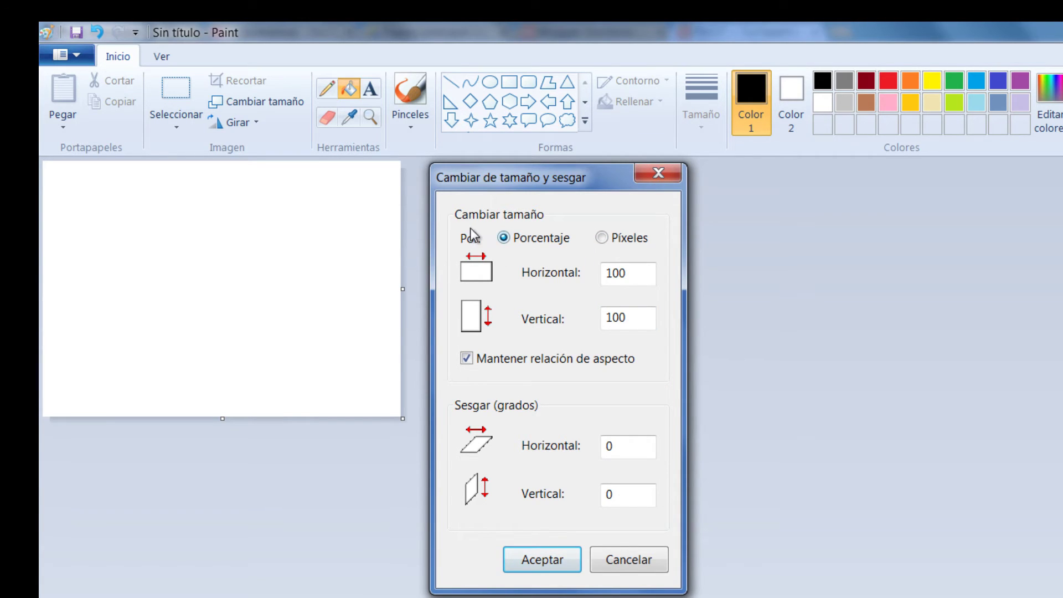
click(602, 238)
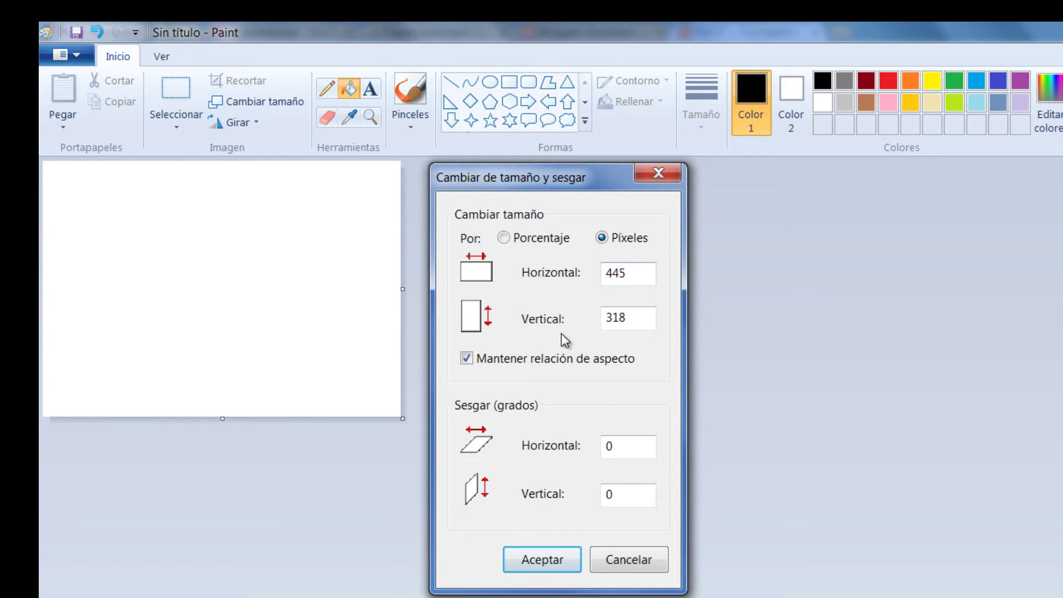
drag(647, 276, 548, 276)
text(900)
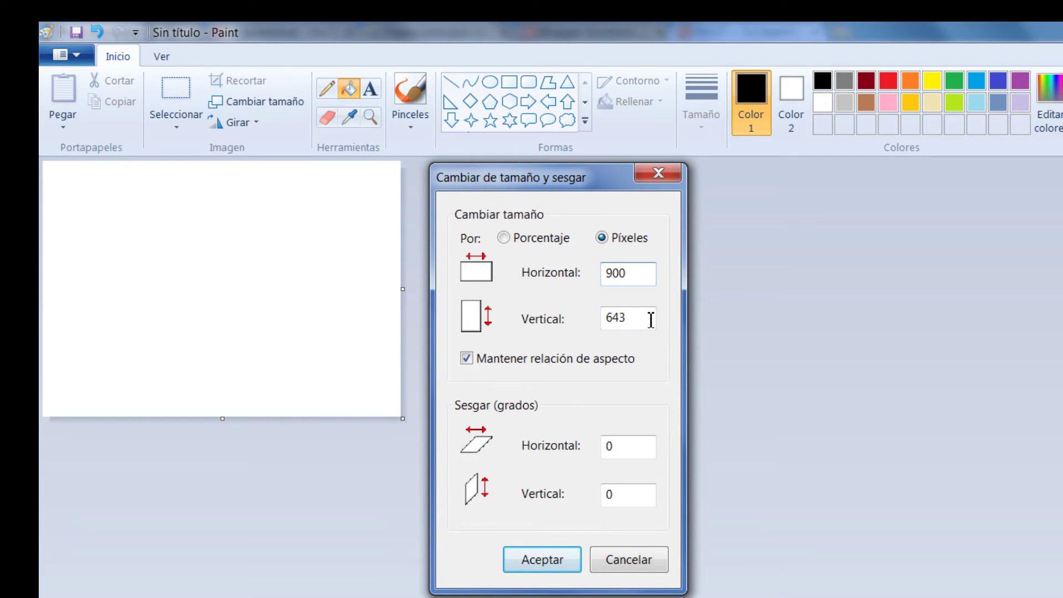
click(467, 359)
drag(650, 318, 572, 319)
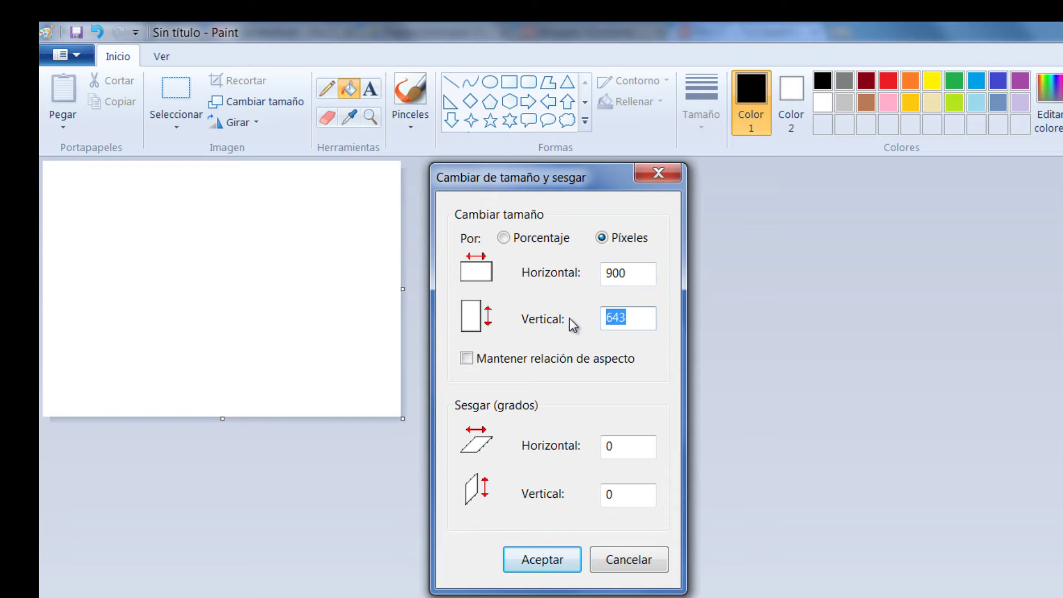
text(700)
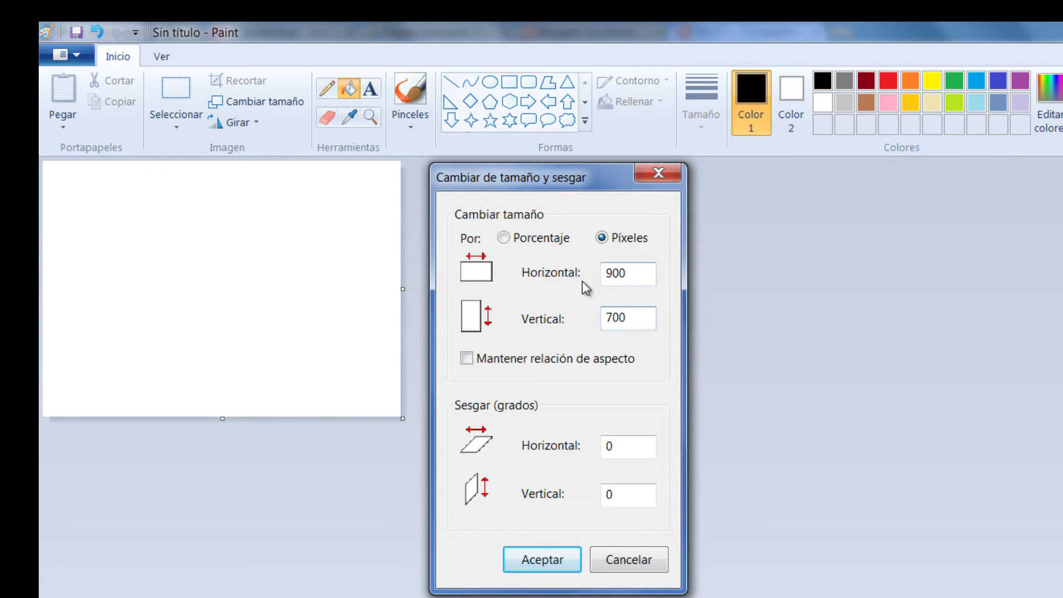
click(549, 563)
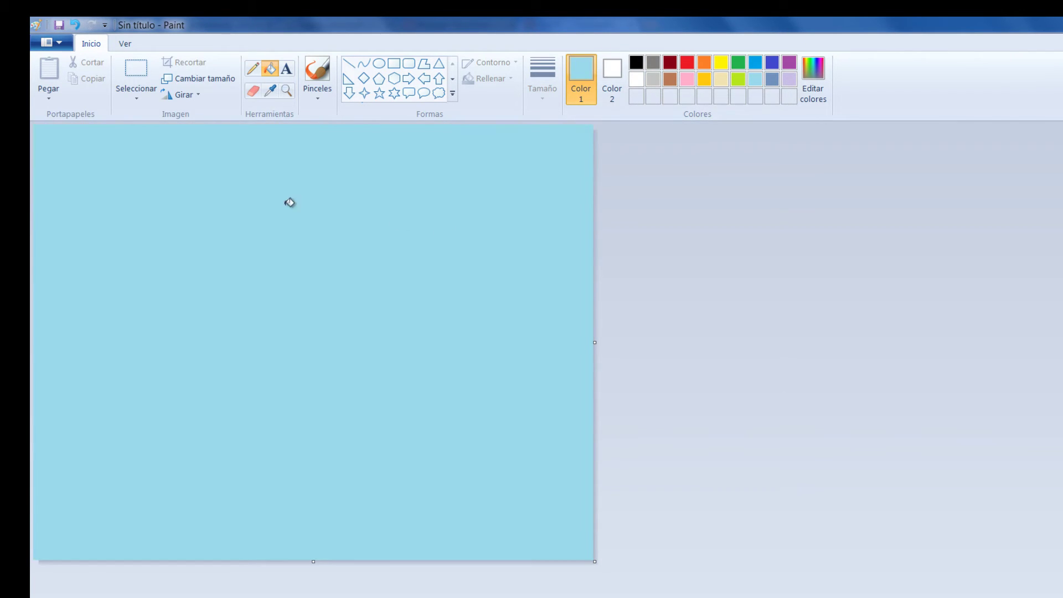
Step: Draw a green hill curve at the lower left and fill it green
click(253, 69)
click(738, 62)
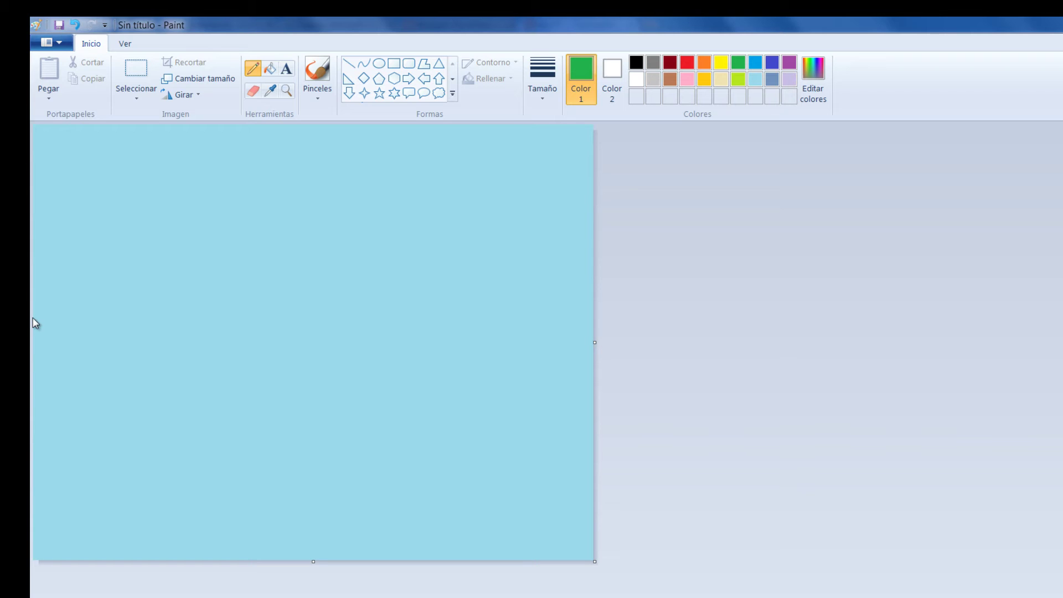
mouse_move(39, 313)
mouse_down()
mouse_move(128, 322)
mouse_move(191, 356)
mouse_move(246, 413)
mouse_move(310, 516)
mouse_move(370, 559)
mouse_move(403, 568)
mouse_up()
click(269, 68)
click(197, 385)
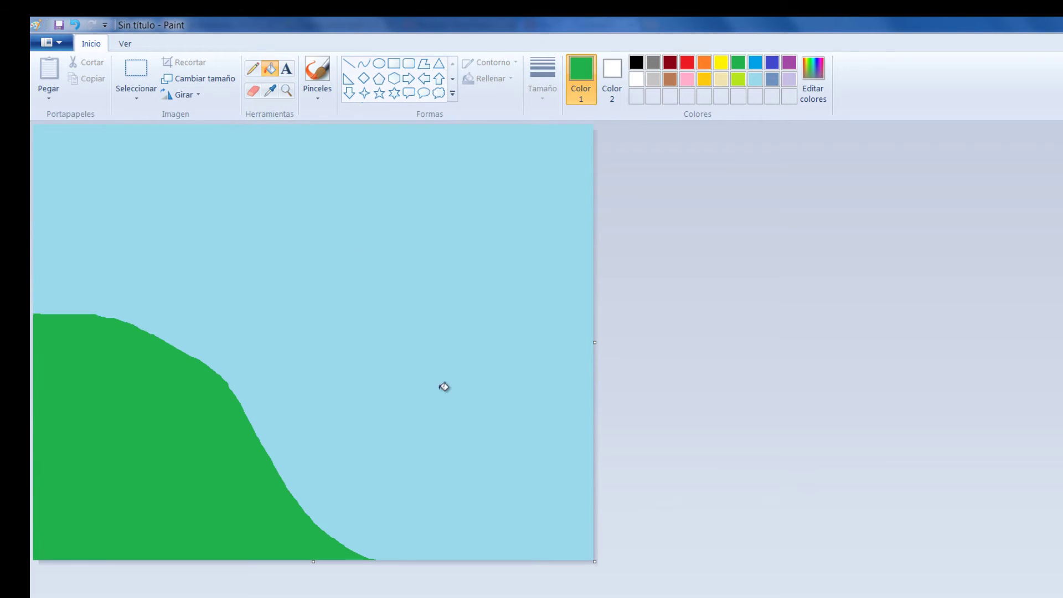
Step: Add a beige six-pointed star near the top right and fill it
click(394, 93)
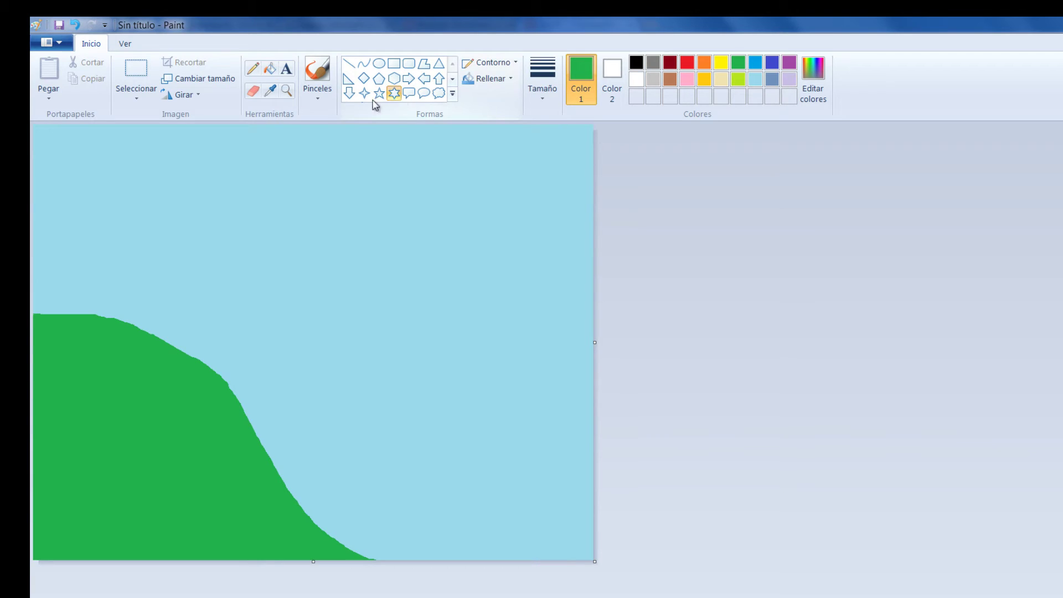
click(721, 79)
mouse_move(481, 148)
mouse_down()
mouse_move(553, 199)
mouse_move(570, 228)
mouse_up()
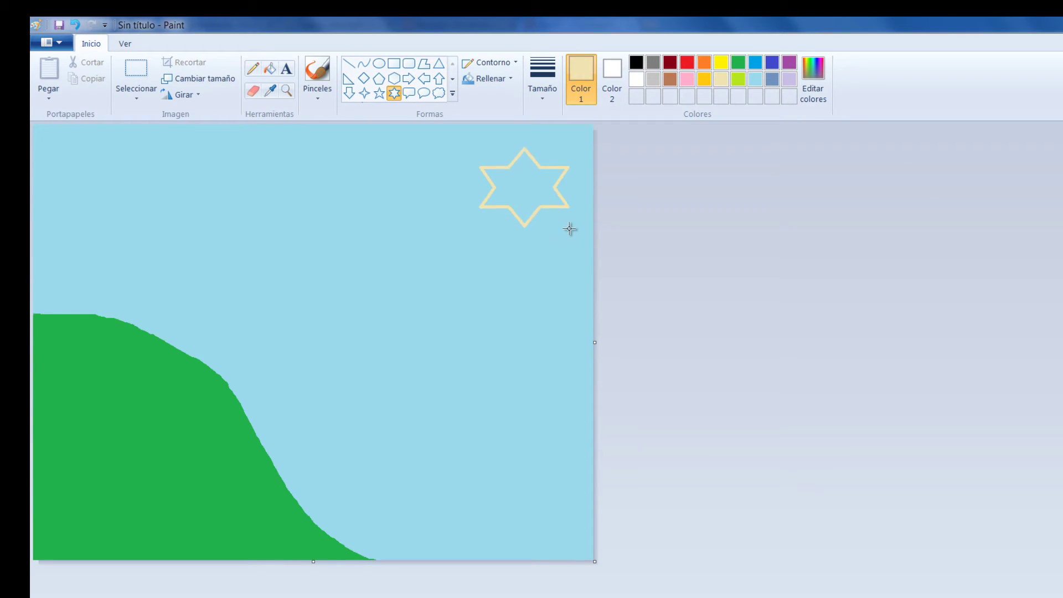
click(270, 68)
click(534, 193)
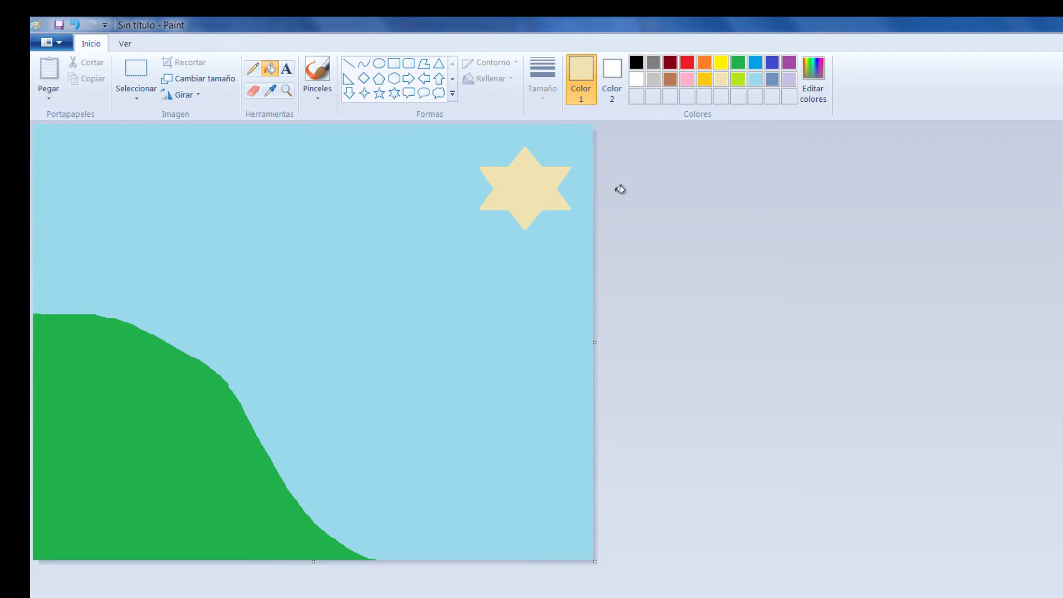
Step: Draw three white cloud shapes in the sky and fill each with white
click(439, 93)
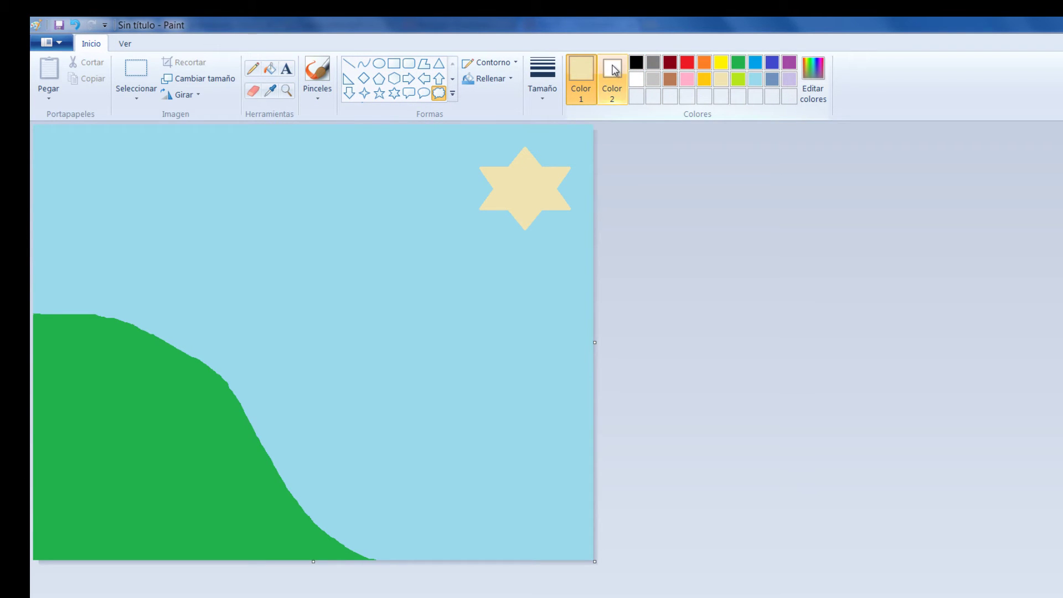
click(637, 79)
mouse_move(86, 166)
mouse_down()
mouse_move(225, 197)
mouse_move(162, 231)
mouse_move(311, 239)
mouse_up()
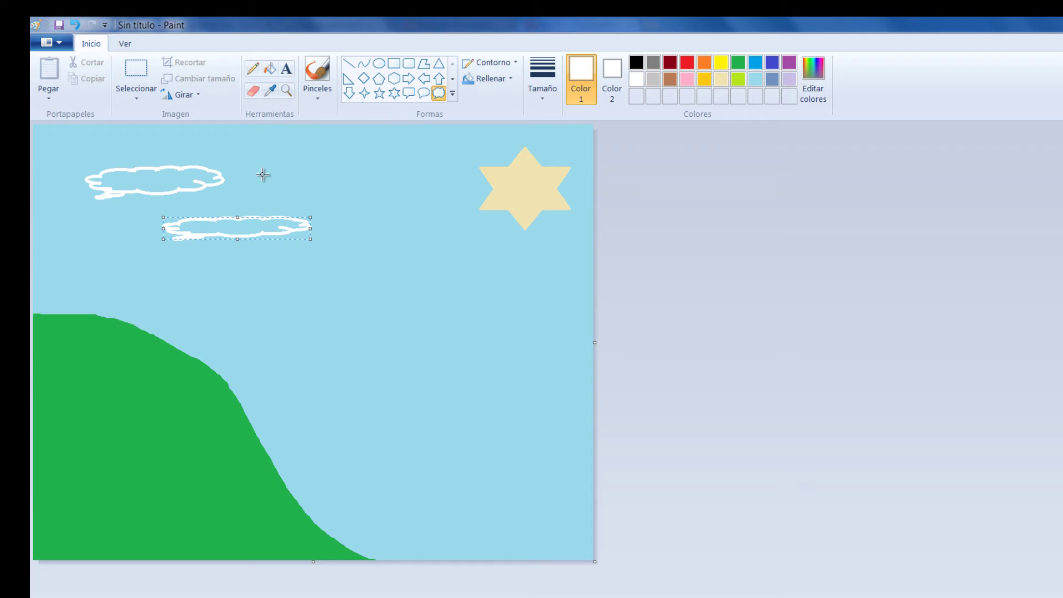
drag(261, 172, 366, 195)
click(270, 68)
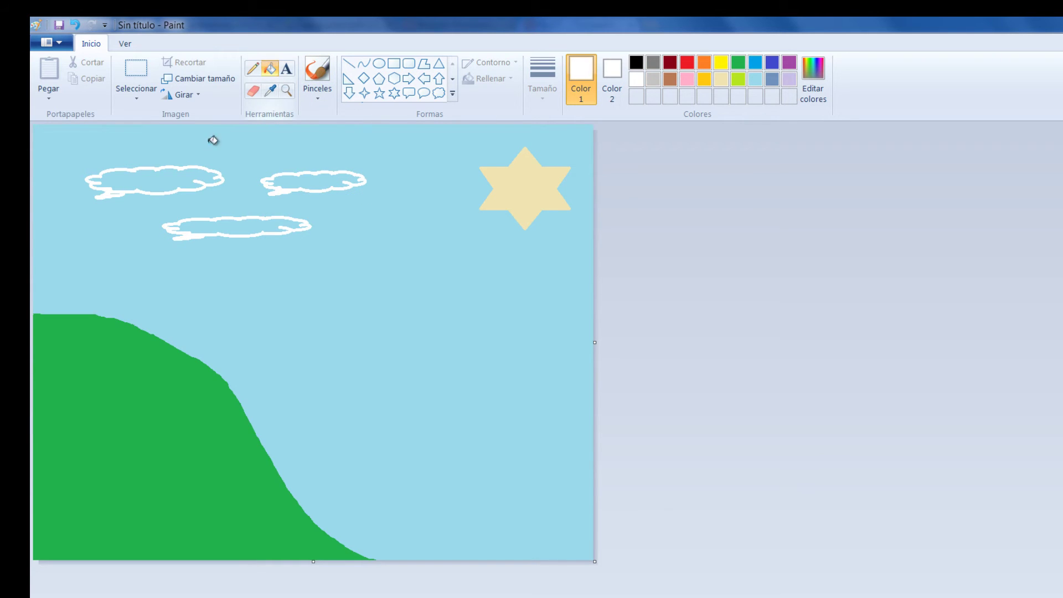
click(188, 174)
click(222, 225)
click(292, 179)
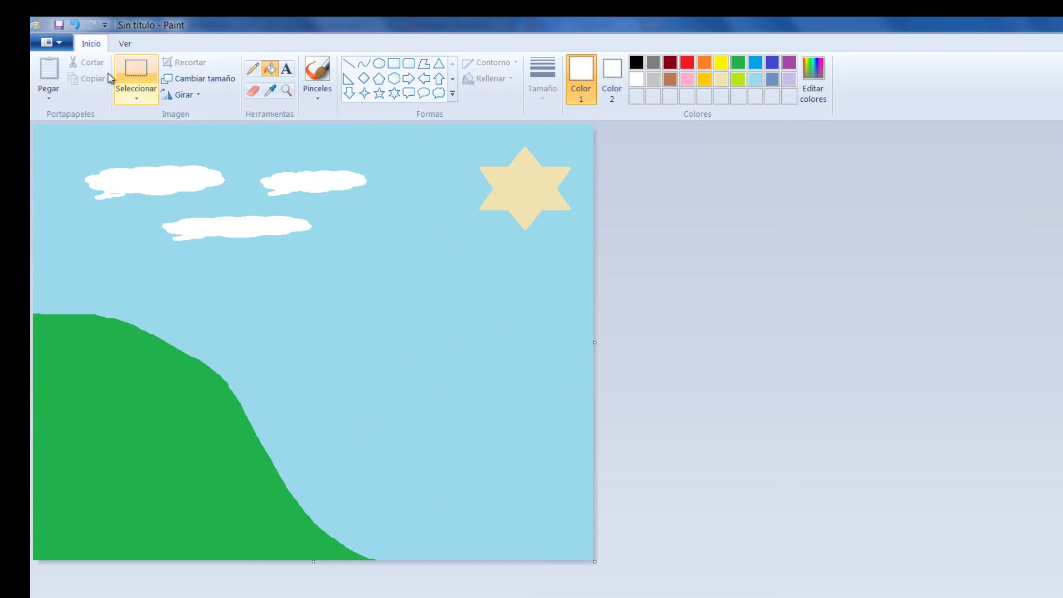
Step: Save the drawing to Escritorio as 256-colour bitmap paisaje, accepting the colour warning
click(61, 43)
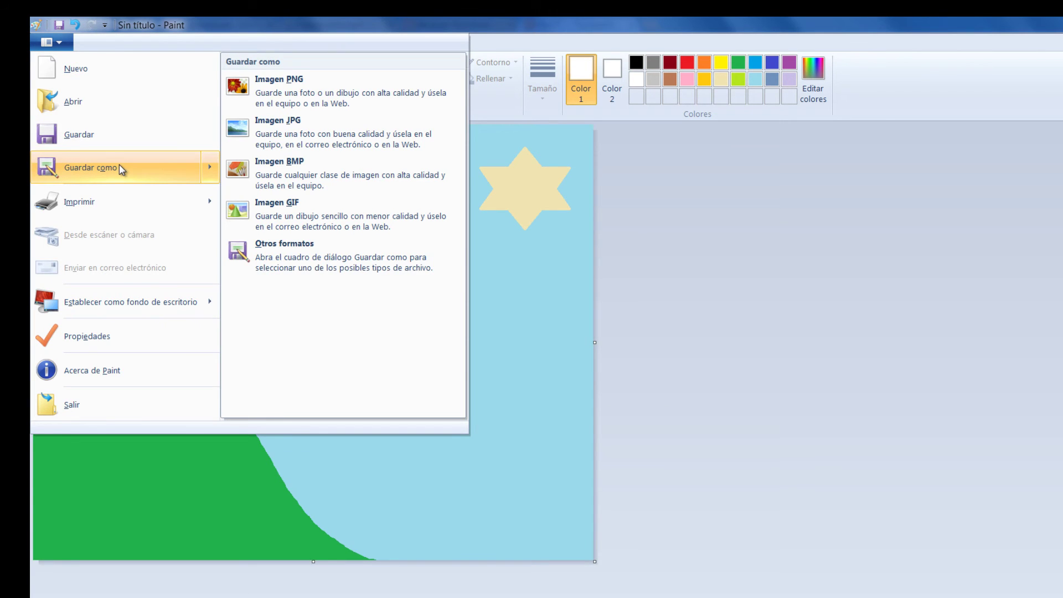
click(119, 164)
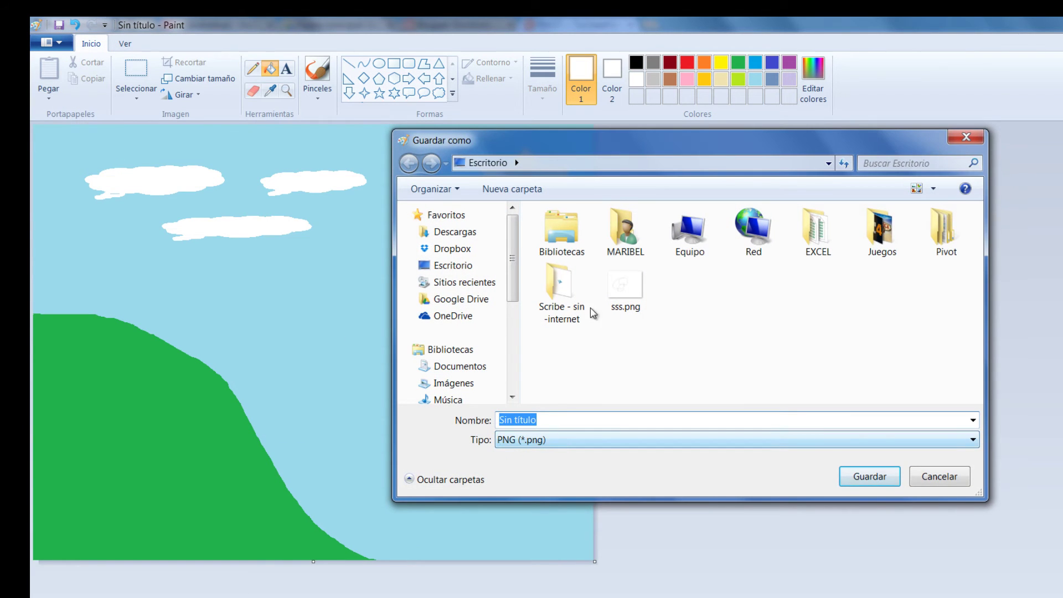
drag(649, 156, 575, 110)
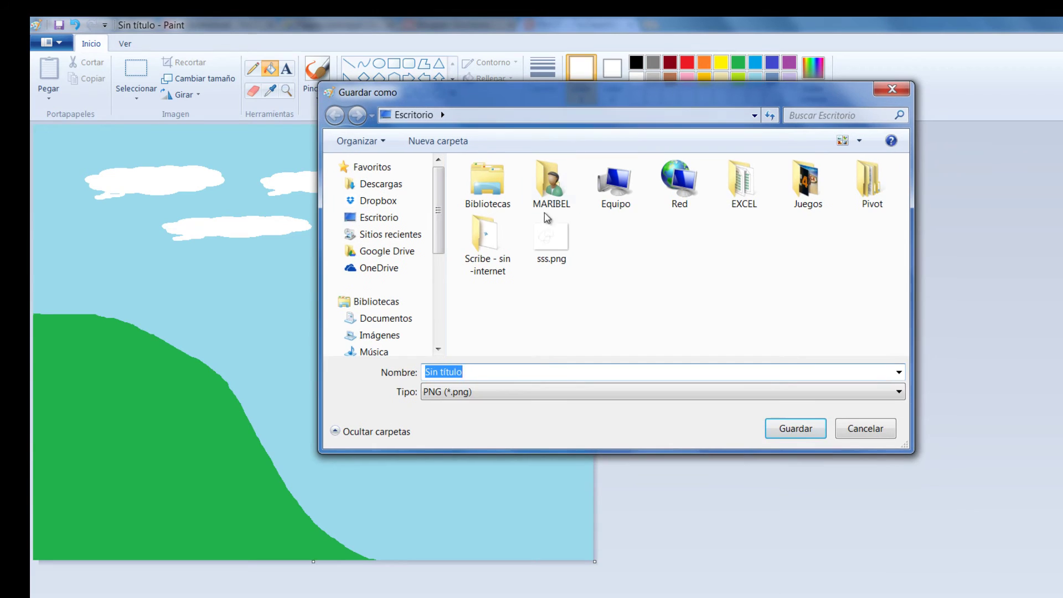
click(899, 392)
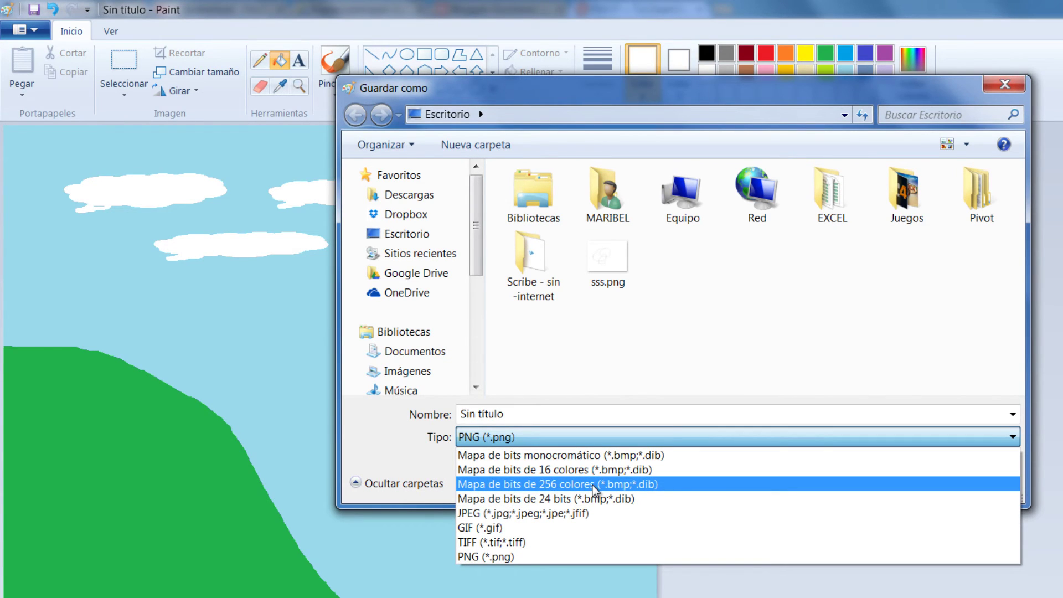
click(594, 491)
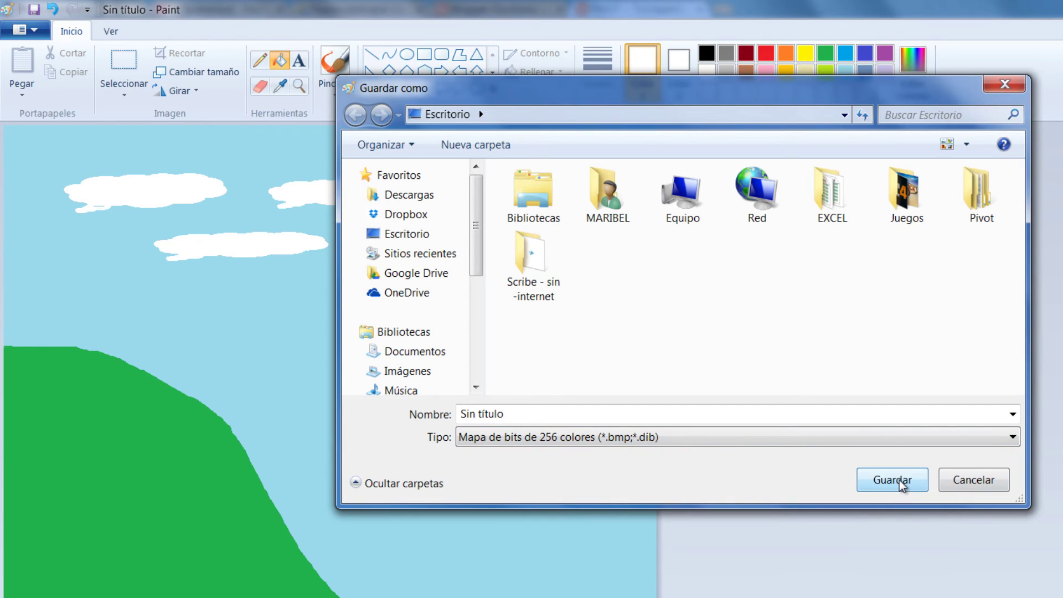
click(520, 414)
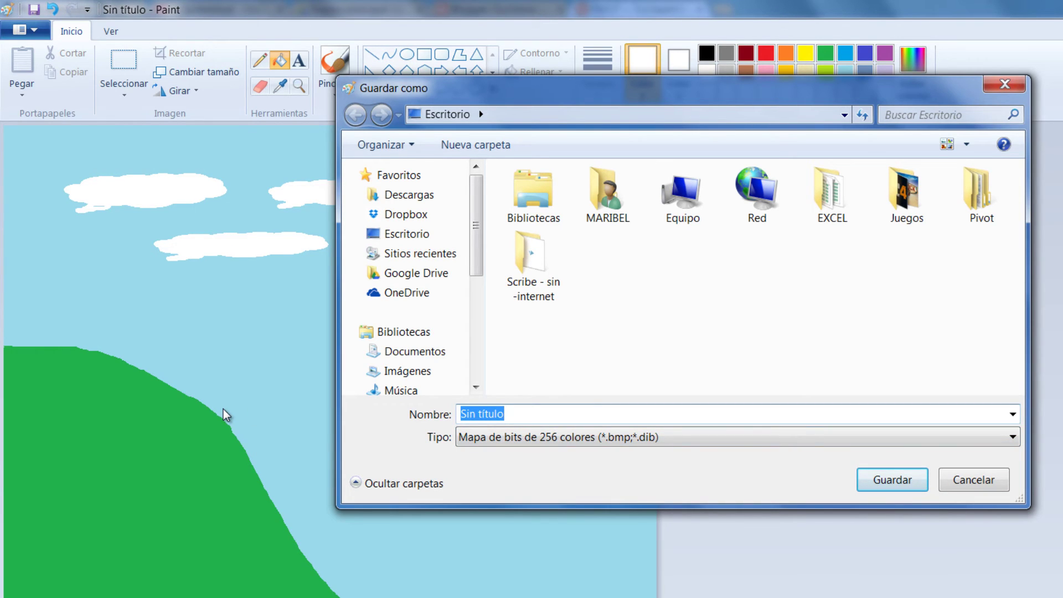
text(paisaje)
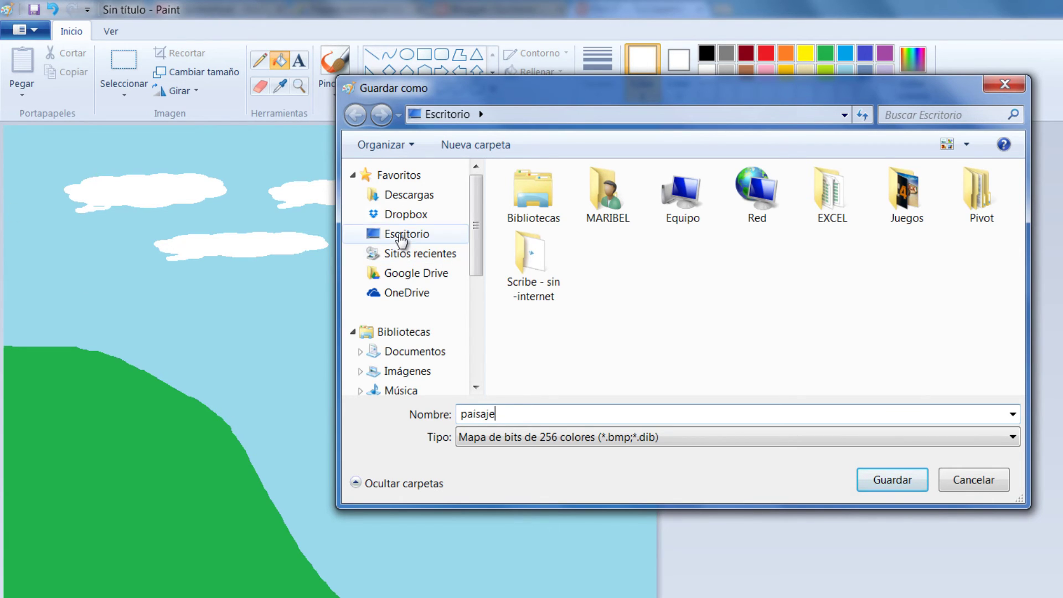
click(402, 236)
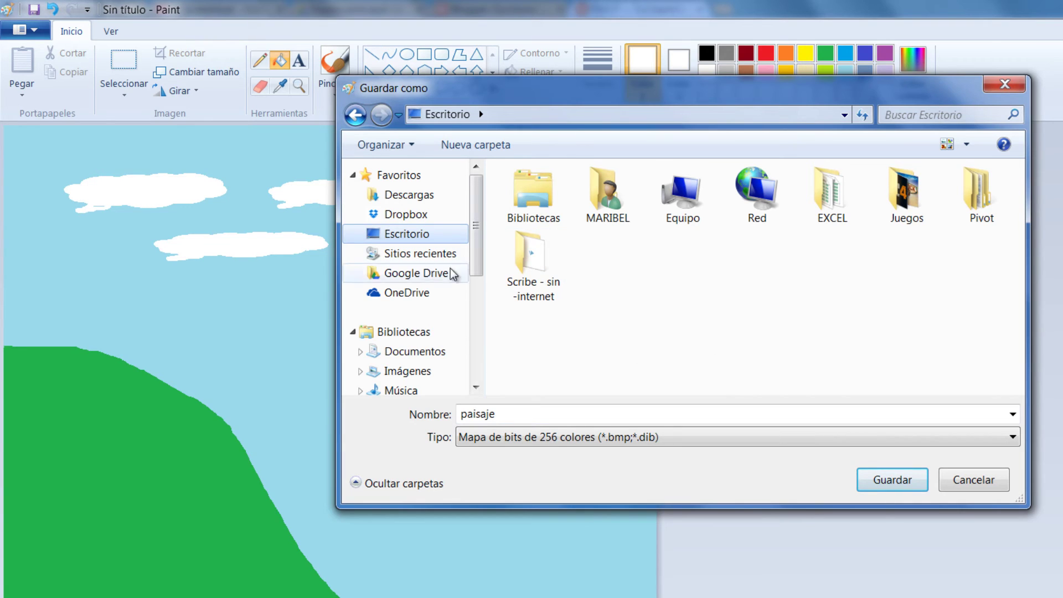
click(905, 478)
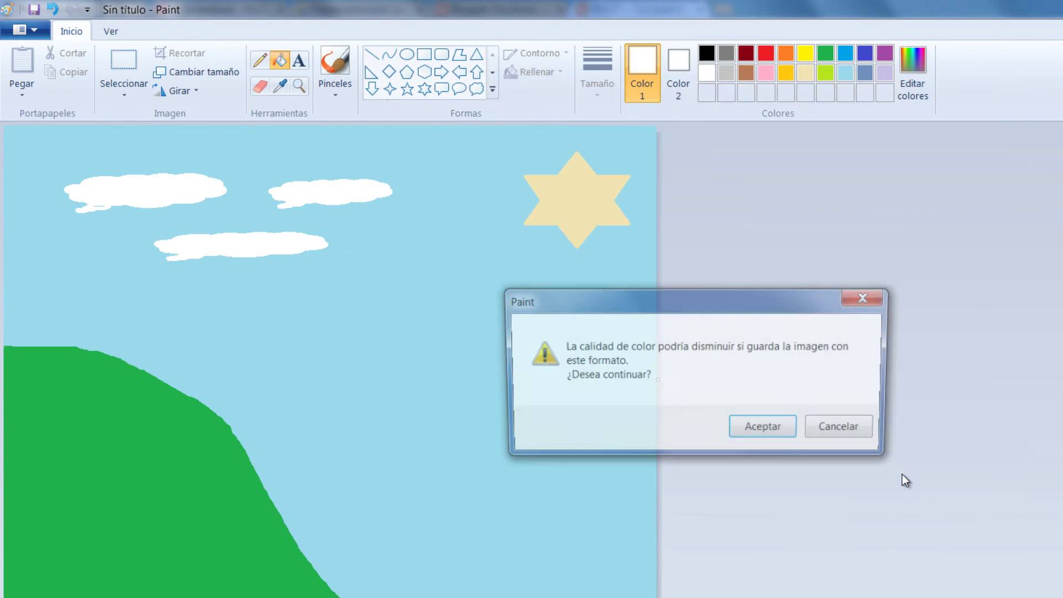
click(782, 430)
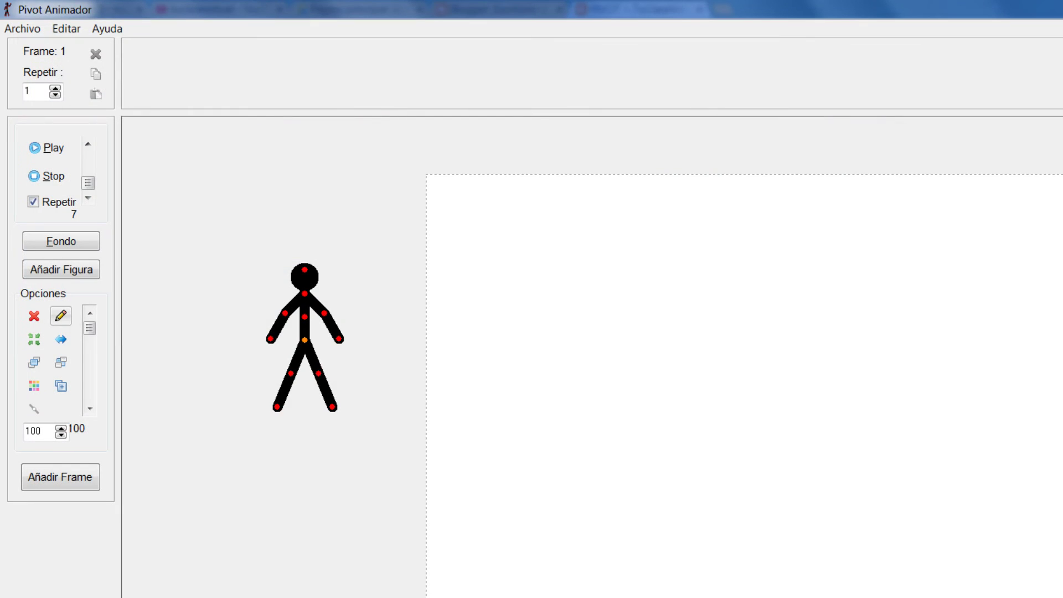
Step: Load paisaje.bmp from the Desktop via Archivo > Cargar Fondo
click(29, 31)
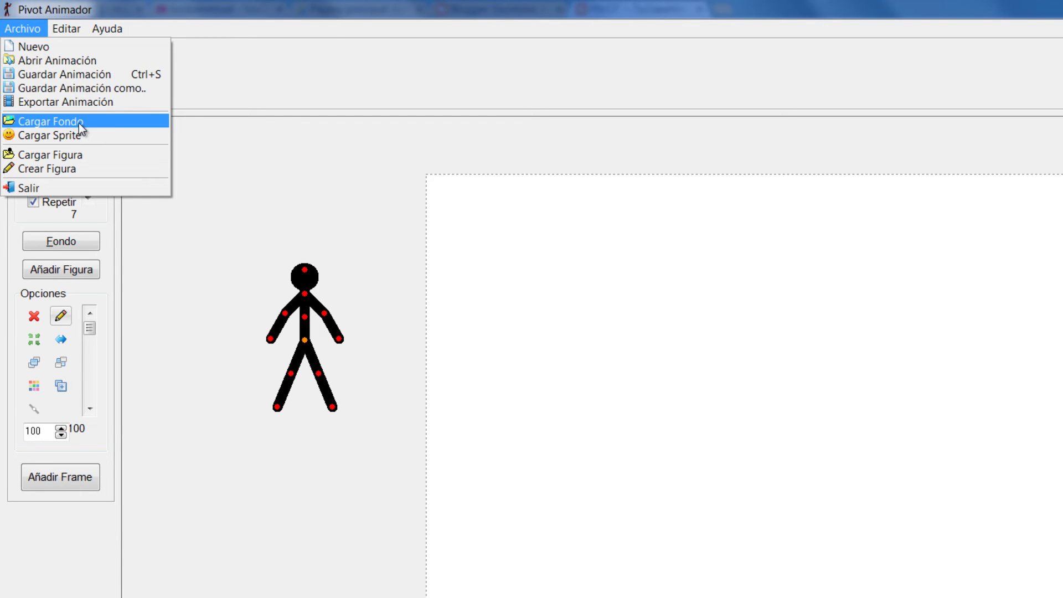
click(79, 123)
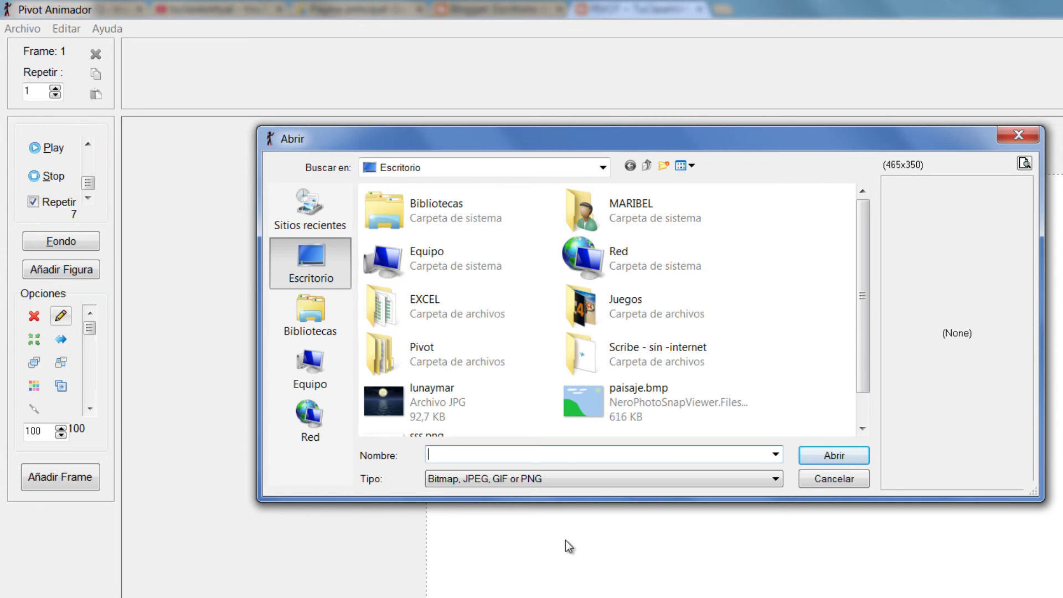
drag(546, 142, 537, 93)
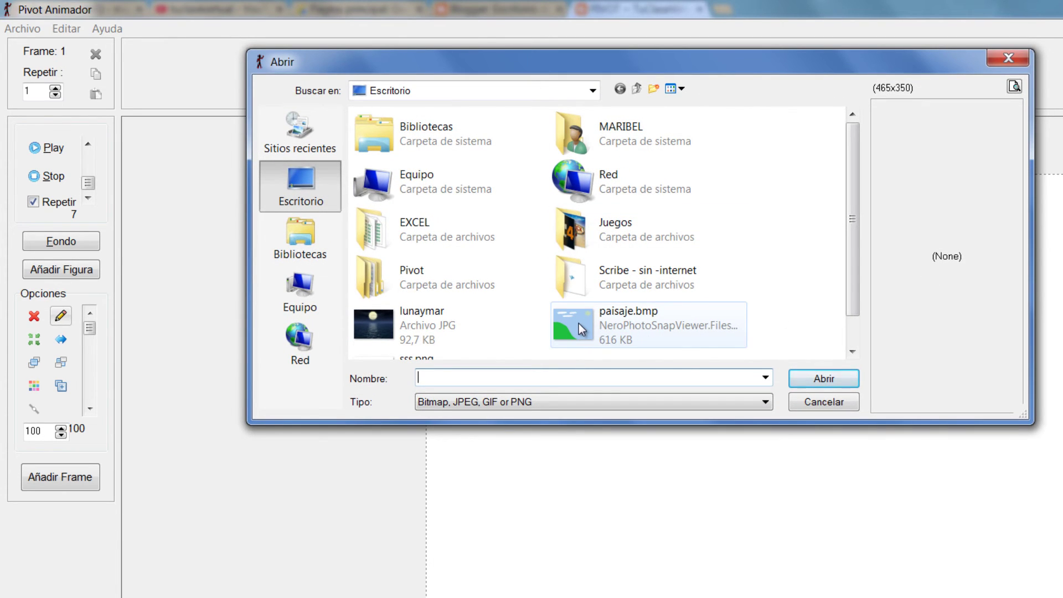
click(628, 342)
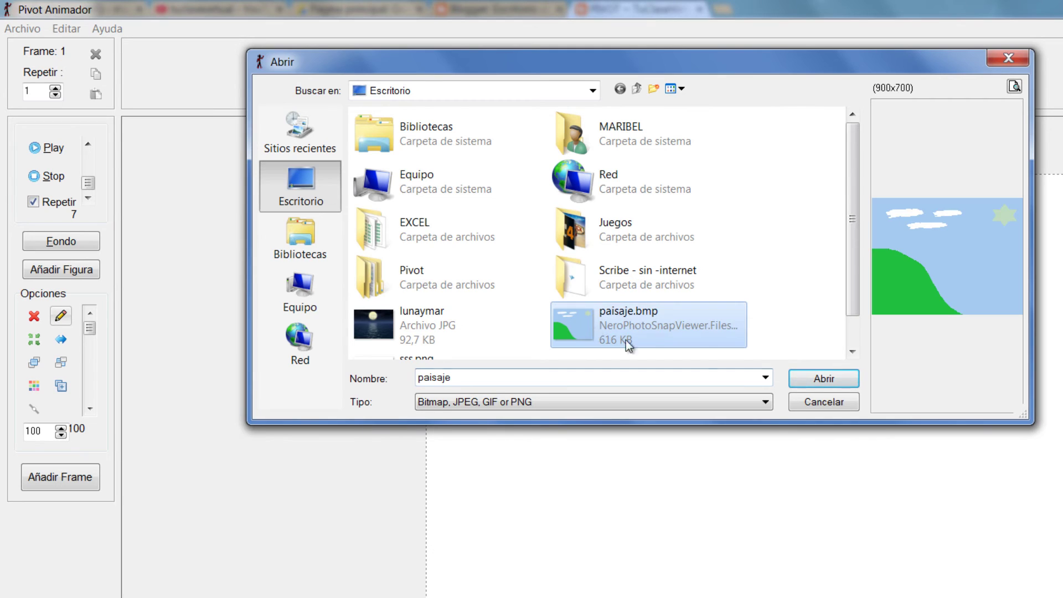
click(822, 380)
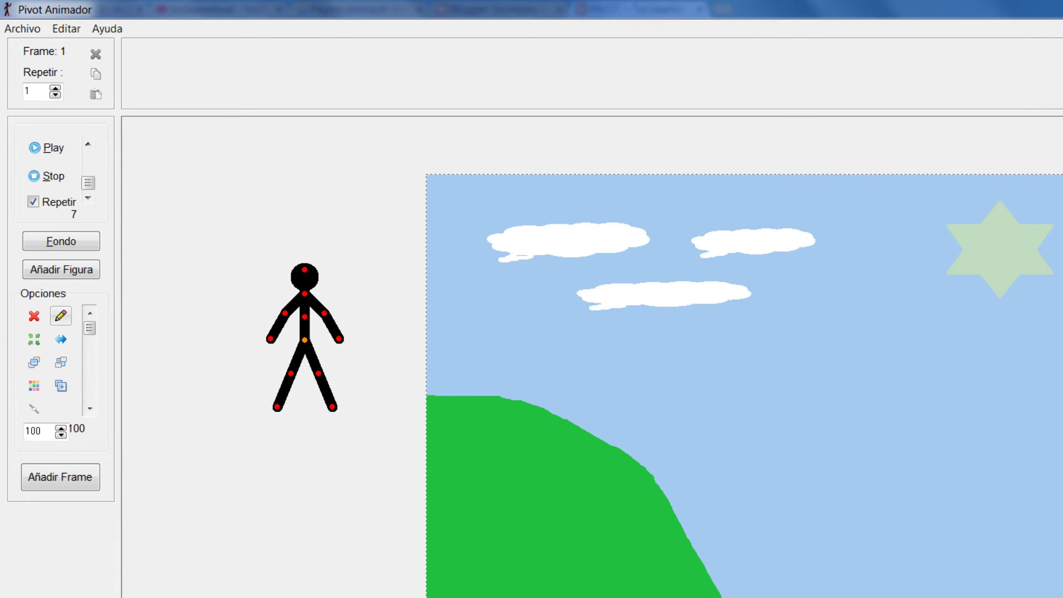
Step: Move the stick figure to the lower right and adjust its hand and body into a walking pose
drag(305, 340, 819, 571)
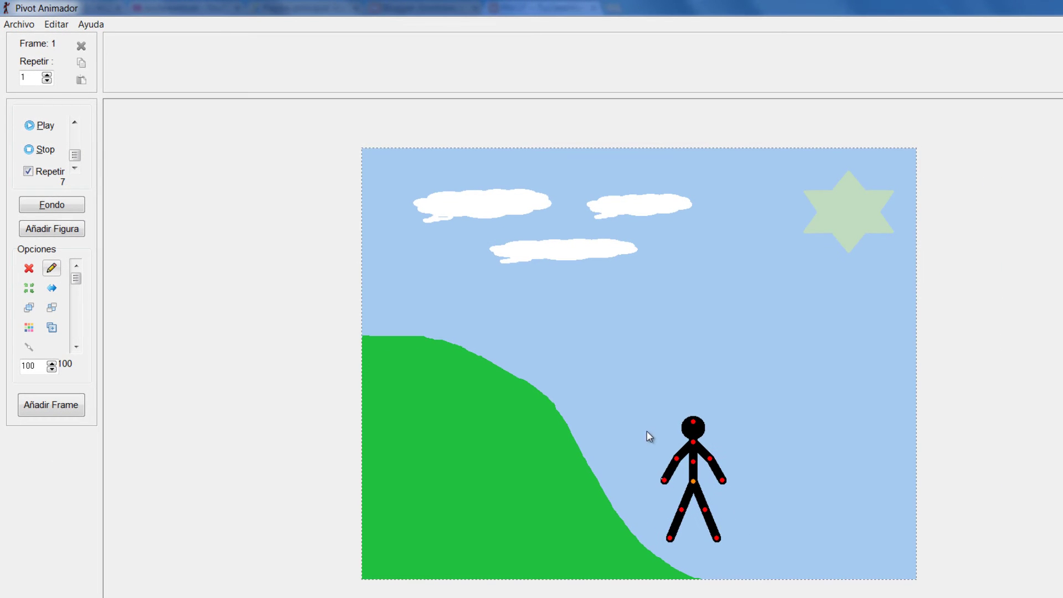
drag(652, 462, 653, 450)
drag(693, 483, 671, 536)
Step: Add three animation frames, then return to frame 3
click(57, 407)
click(58, 407)
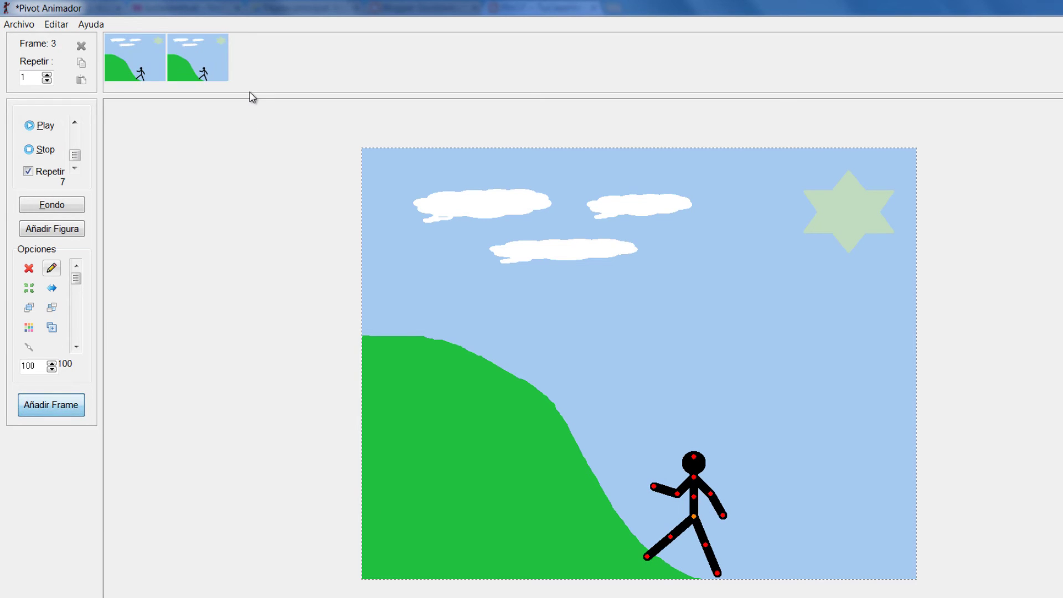
click(58, 407)
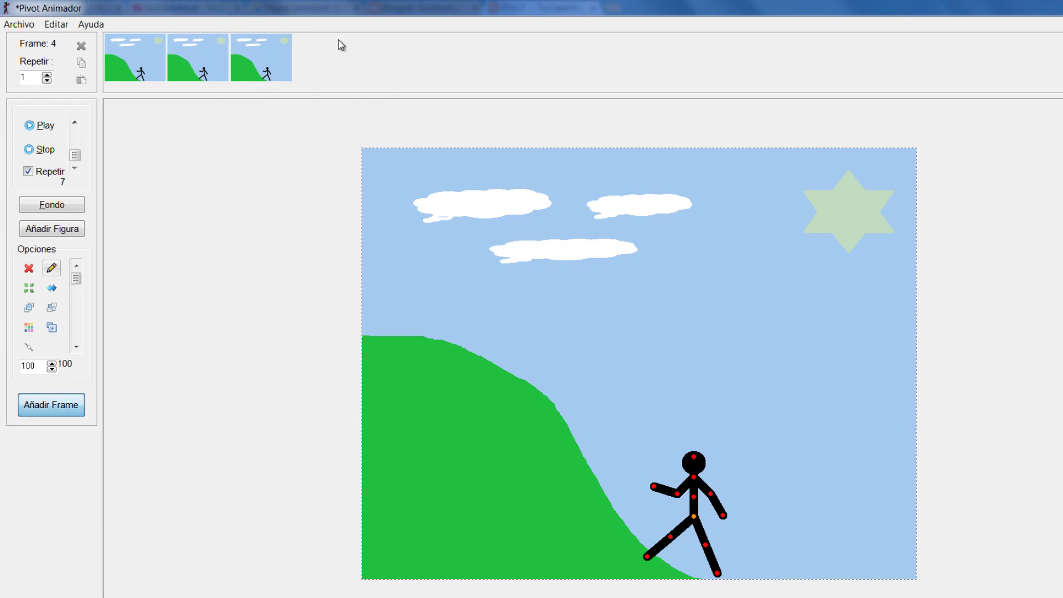
click(266, 54)
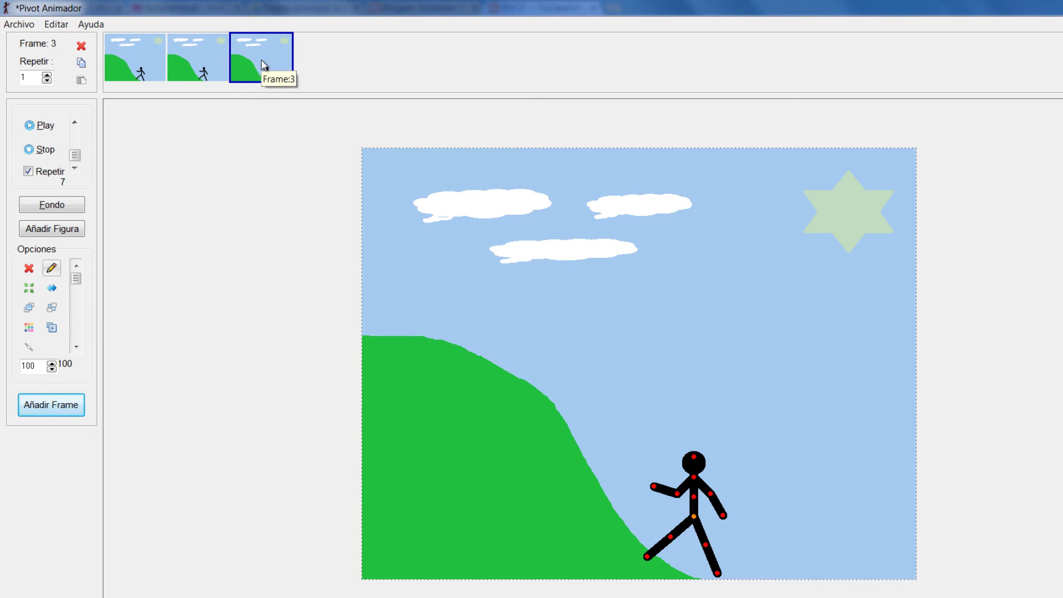
Step: Load lunaymar as the background and add two moonlit-sea frames
click(19, 24)
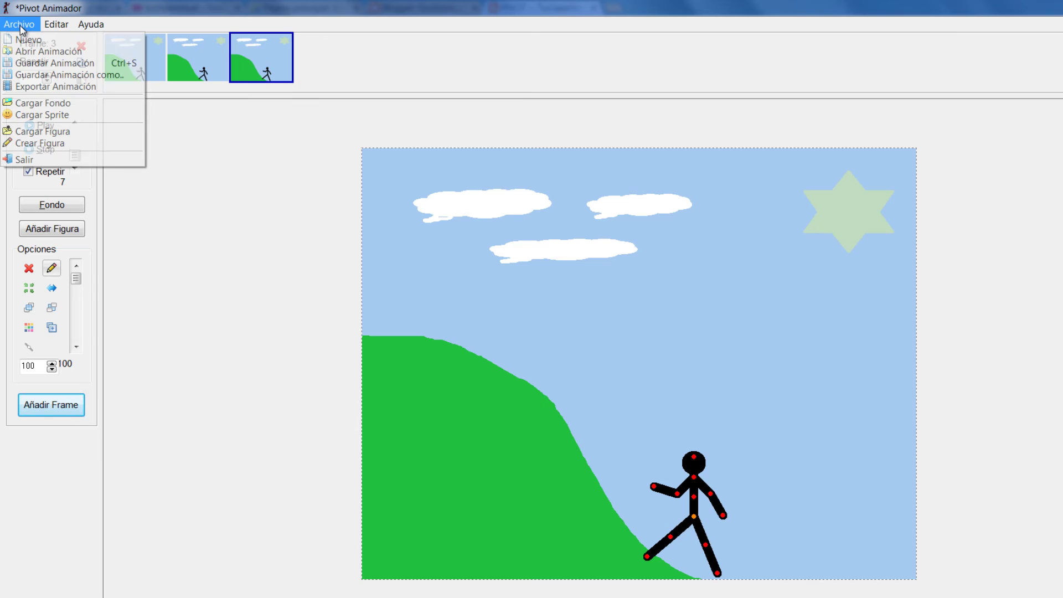
click(65, 104)
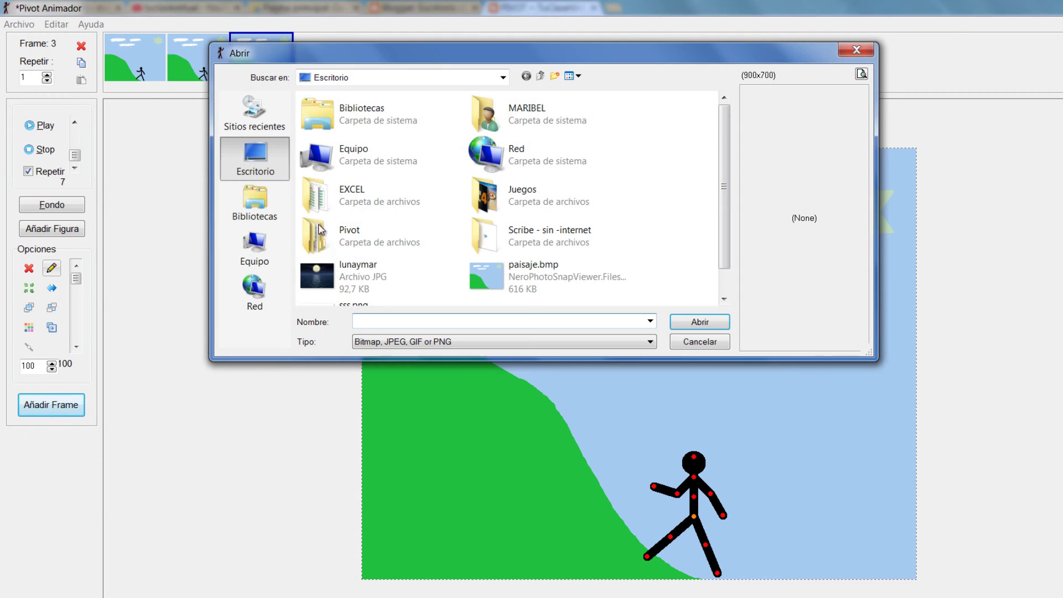
click(336, 287)
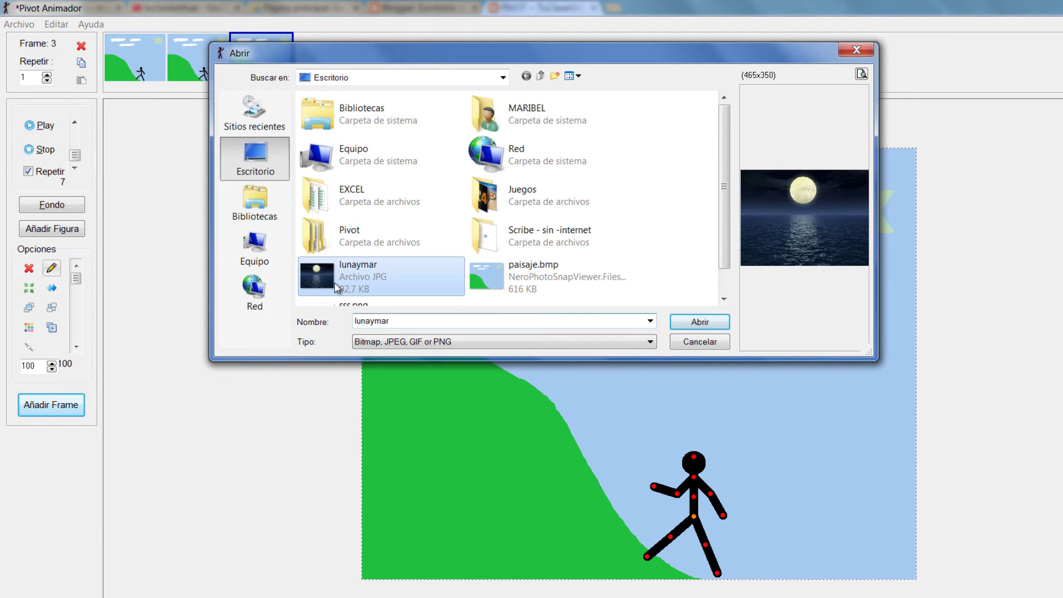
click(715, 324)
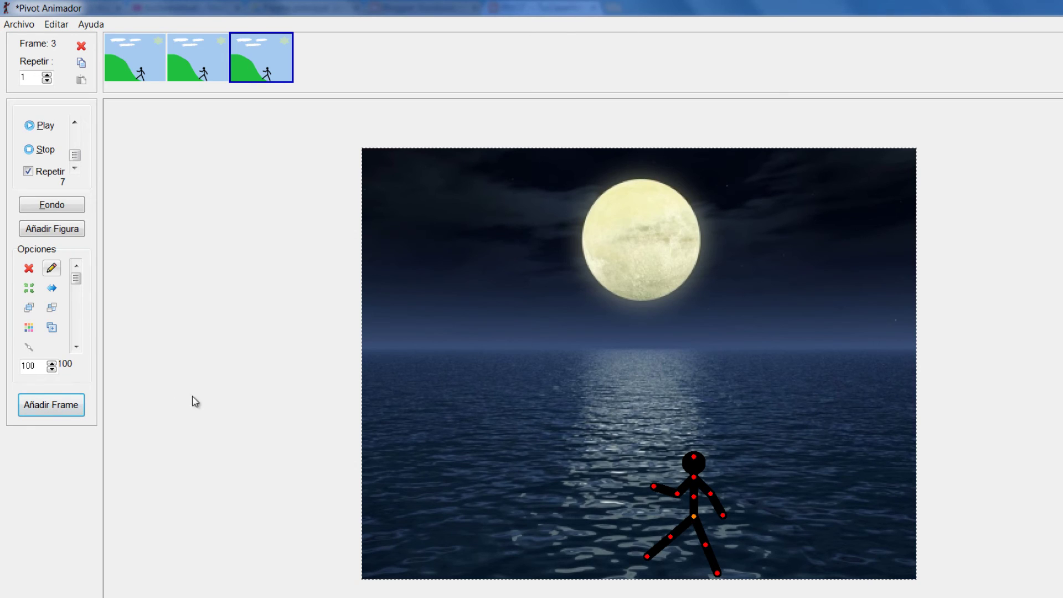
click(65, 411)
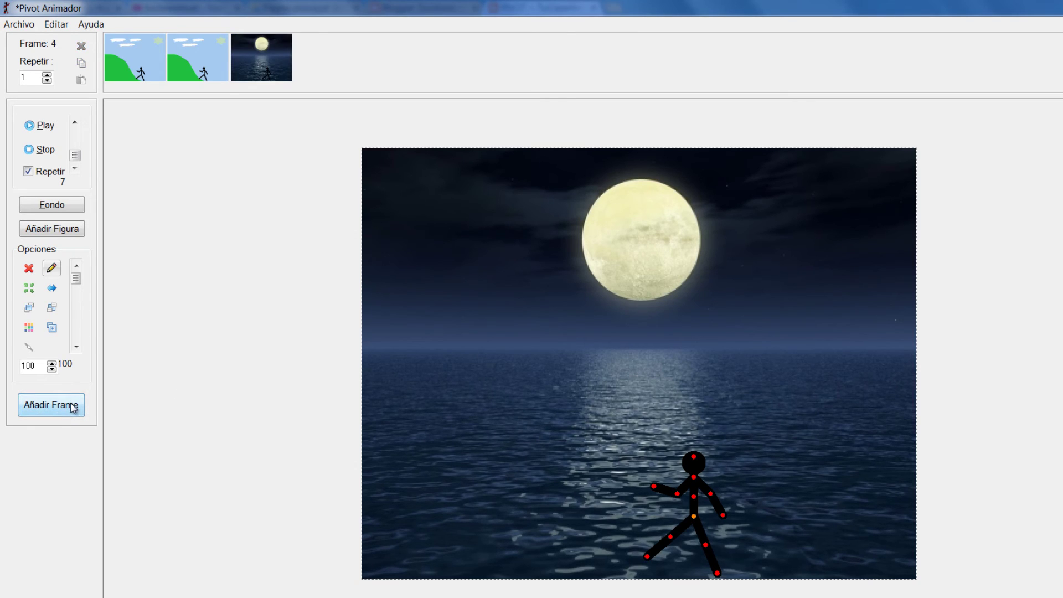
click(73, 409)
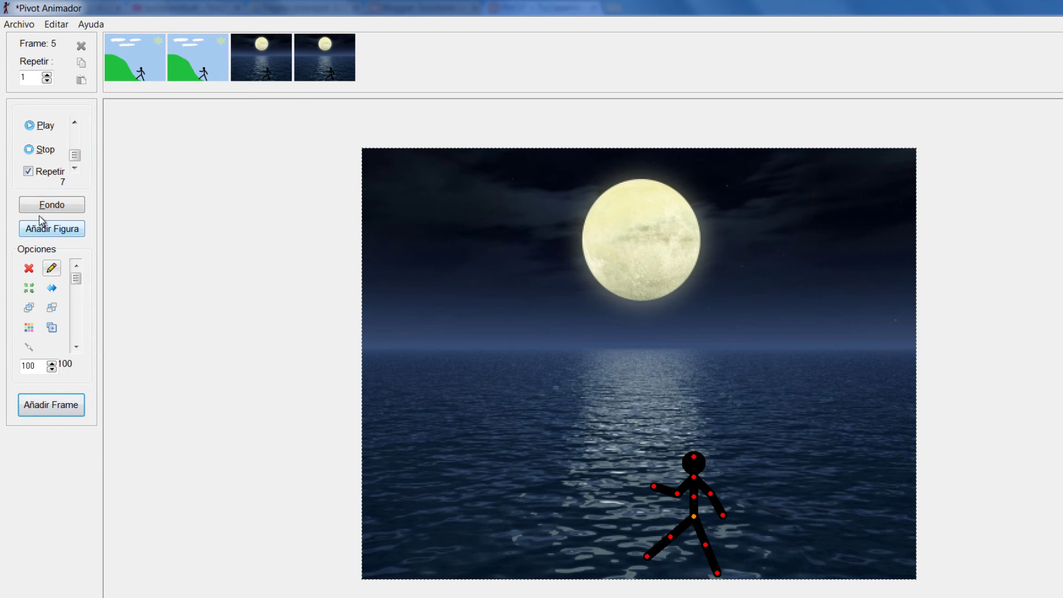
Step: Add a fifth frame, switch the newest frame's background to paisaje, and store it as a frame
click(69, 204)
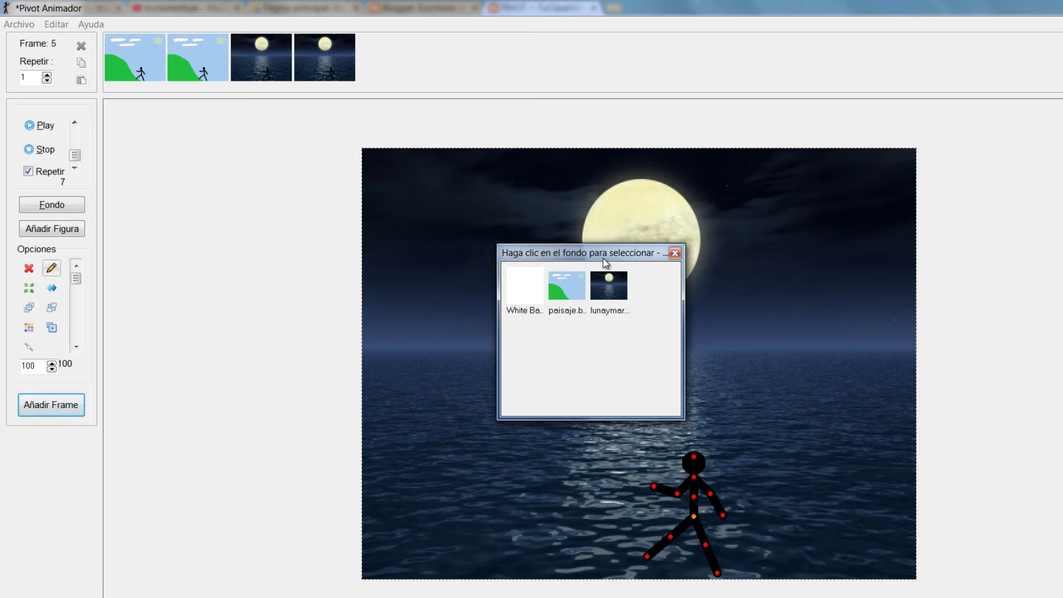
drag(603, 258, 230, 211)
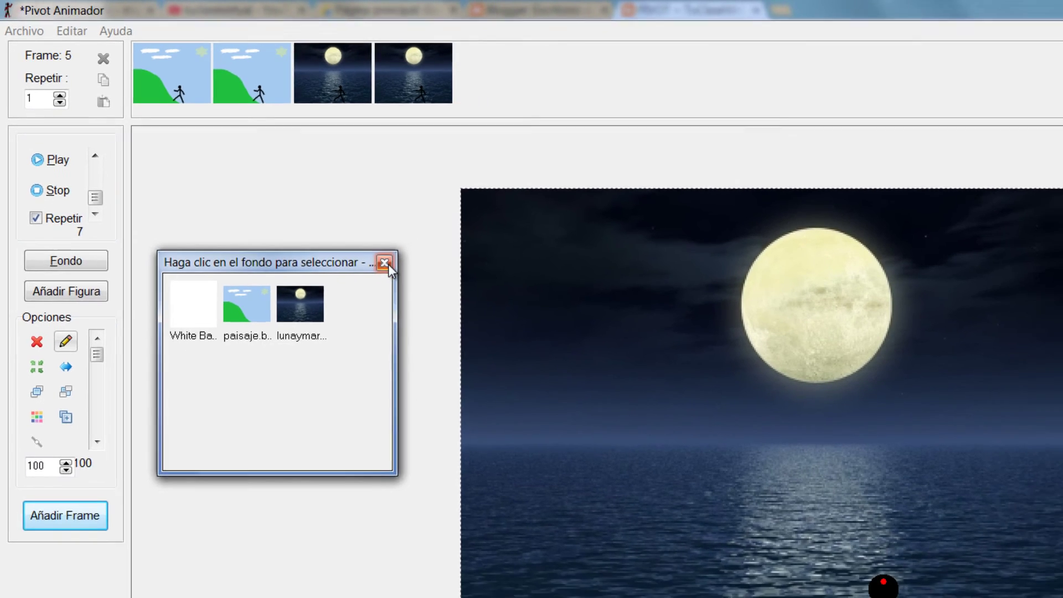
click(415, 283)
click(67, 407)
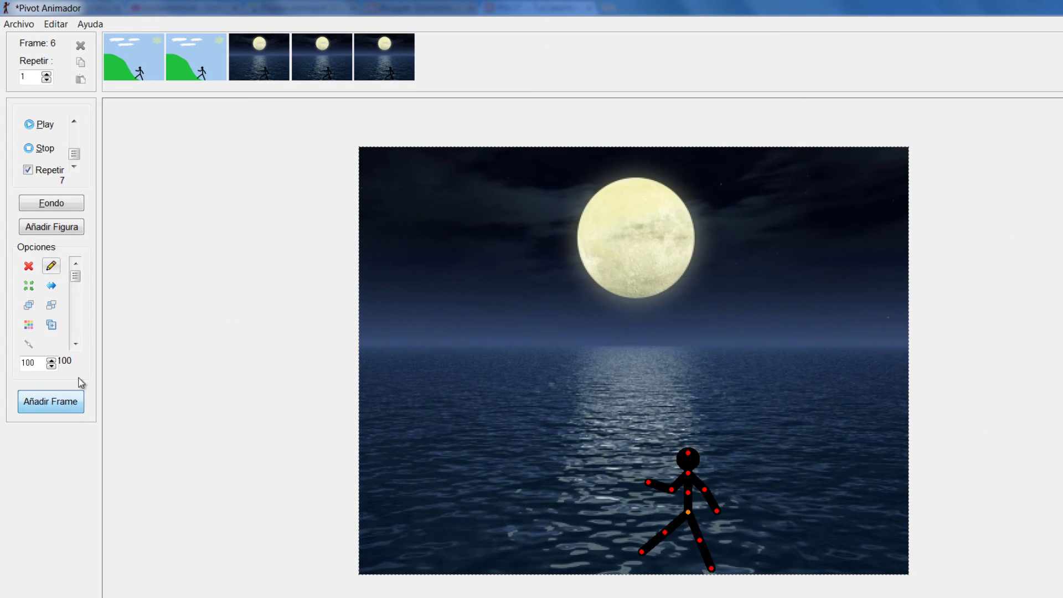
click(402, 81)
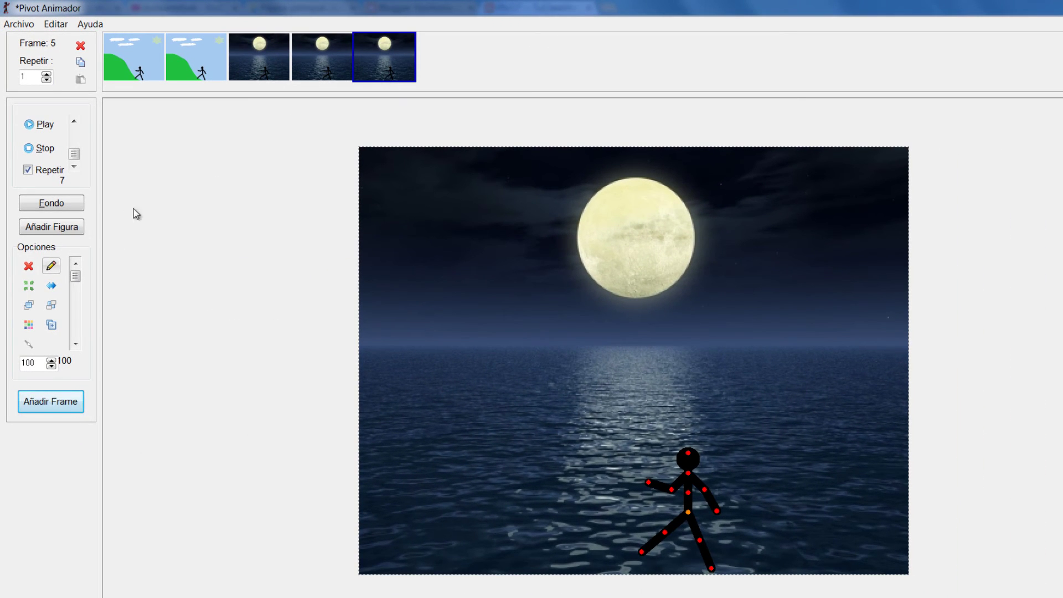
click(76, 205)
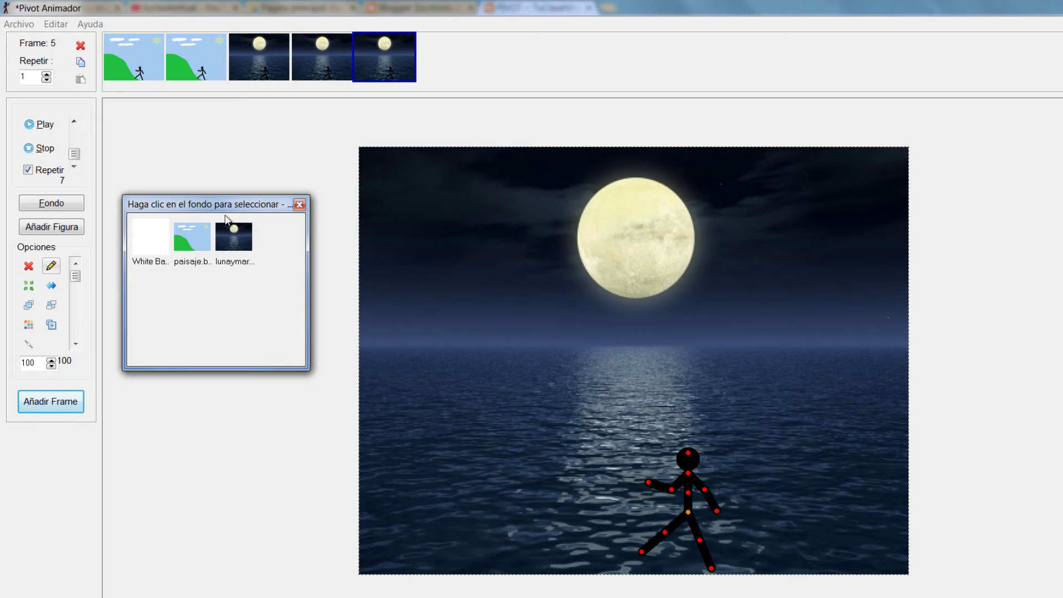
click(198, 242)
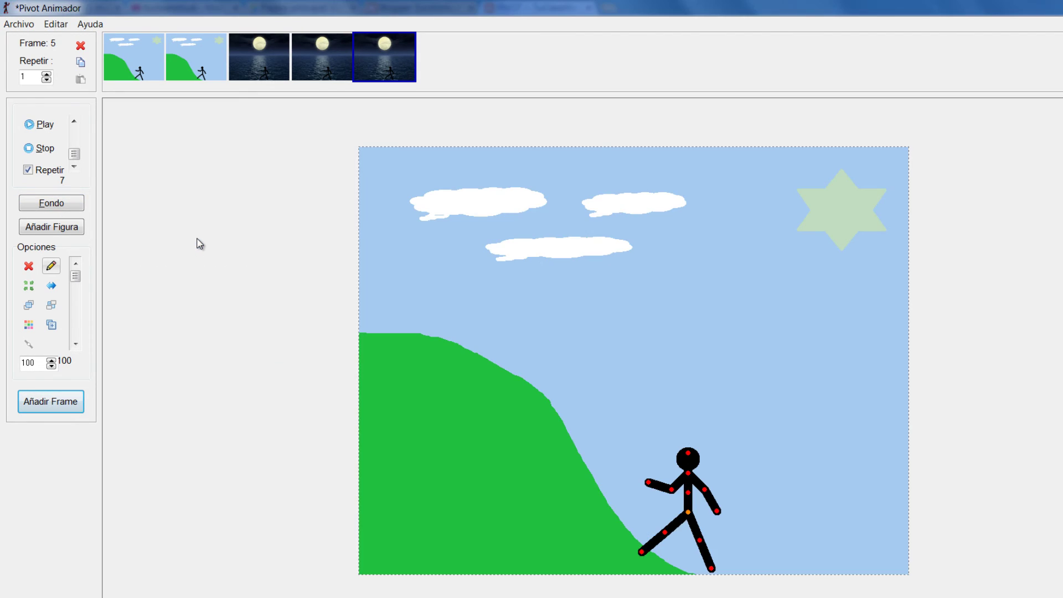
click(62, 408)
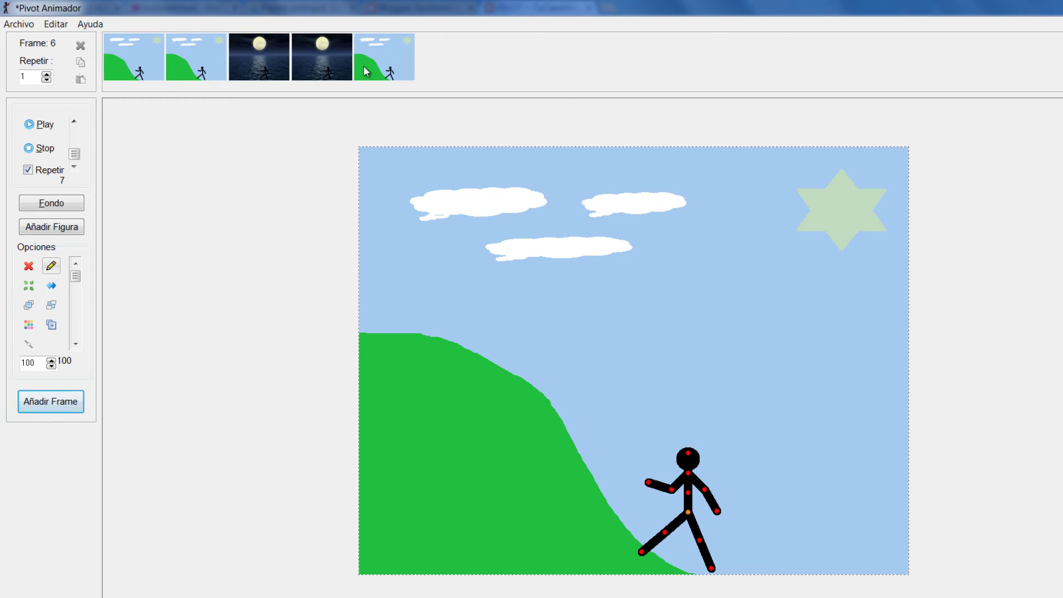
Step: Step through the frame thumbnails to review the animation so far
click(396, 65)
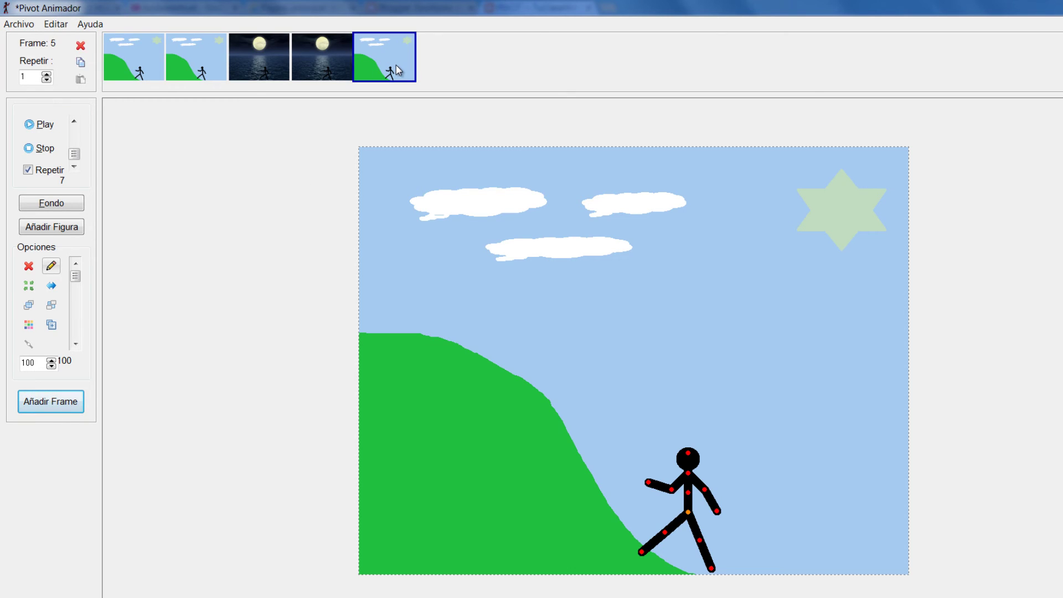
click(155, 64)
click(201, 60)
click(264, 59)
click(317, 55)
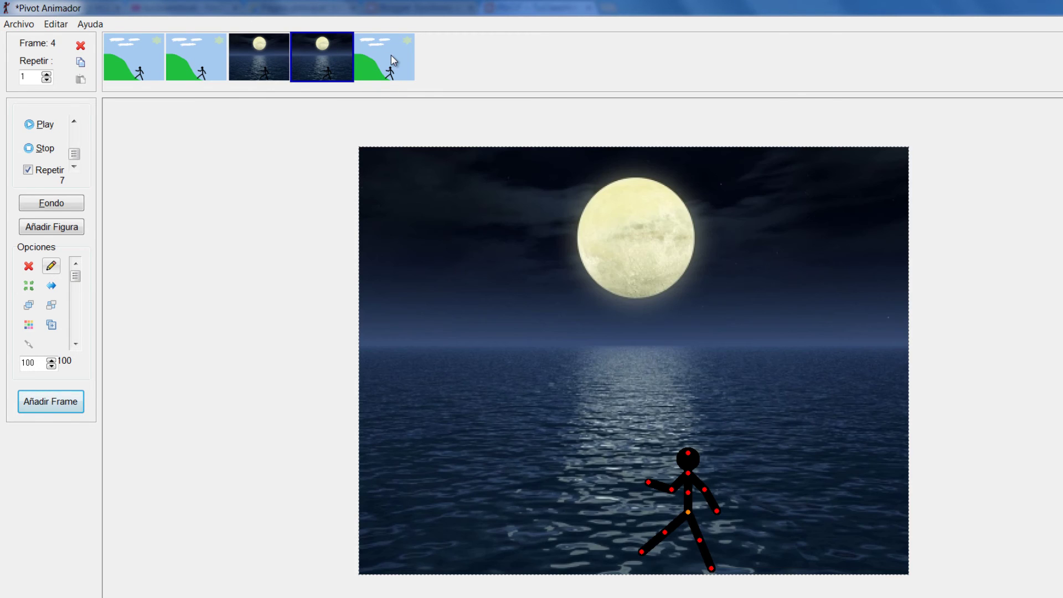
click(391, 55)
Step: Add three more landscape frames, select the sixth, and start Archivo > Cargar Fondo
click(74, 402)
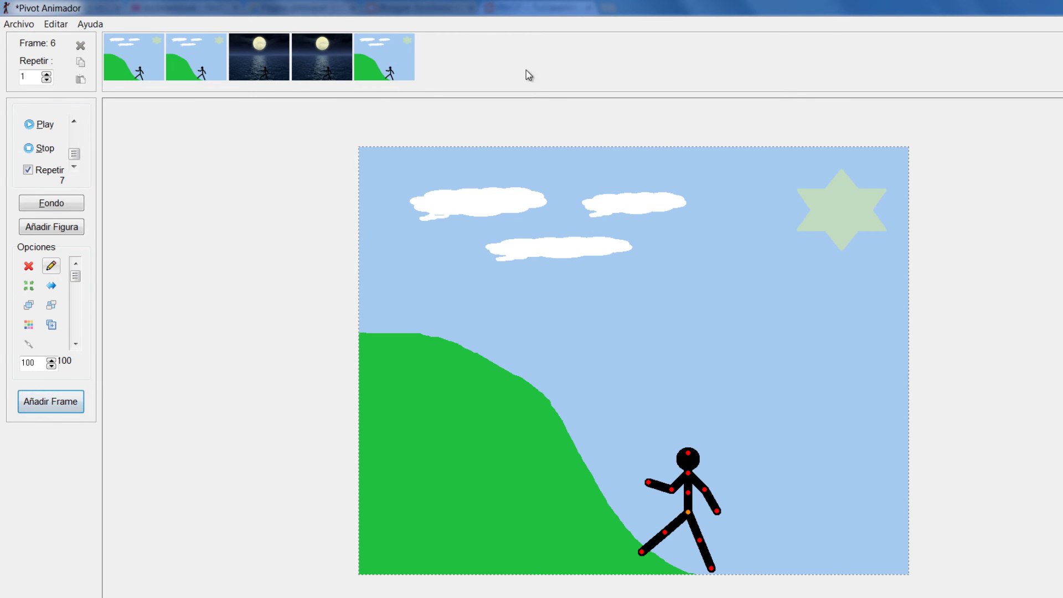
click(387, 72)
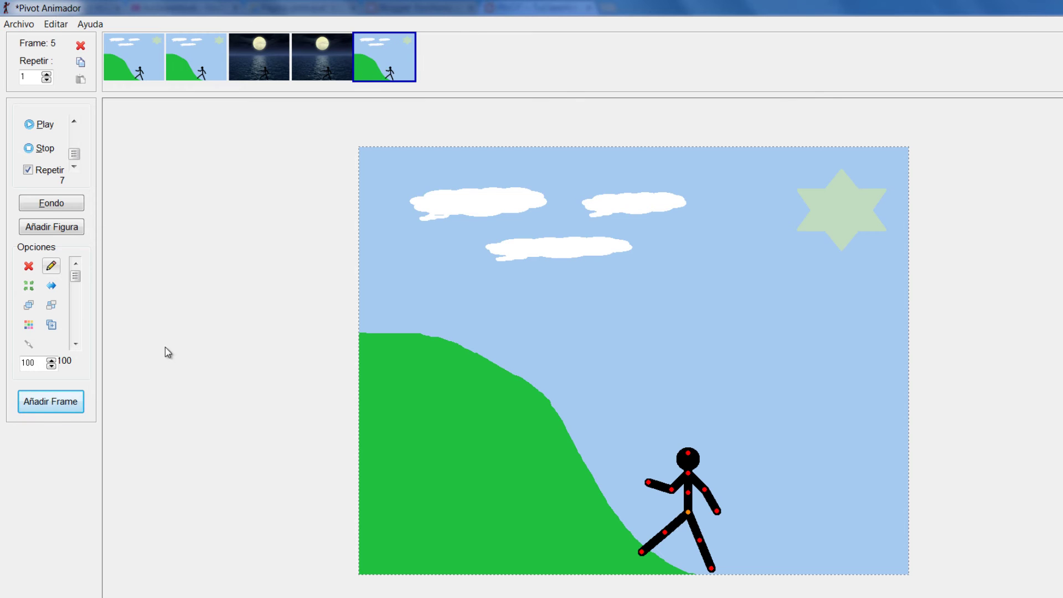
click(76, 403)
click(76, 403)
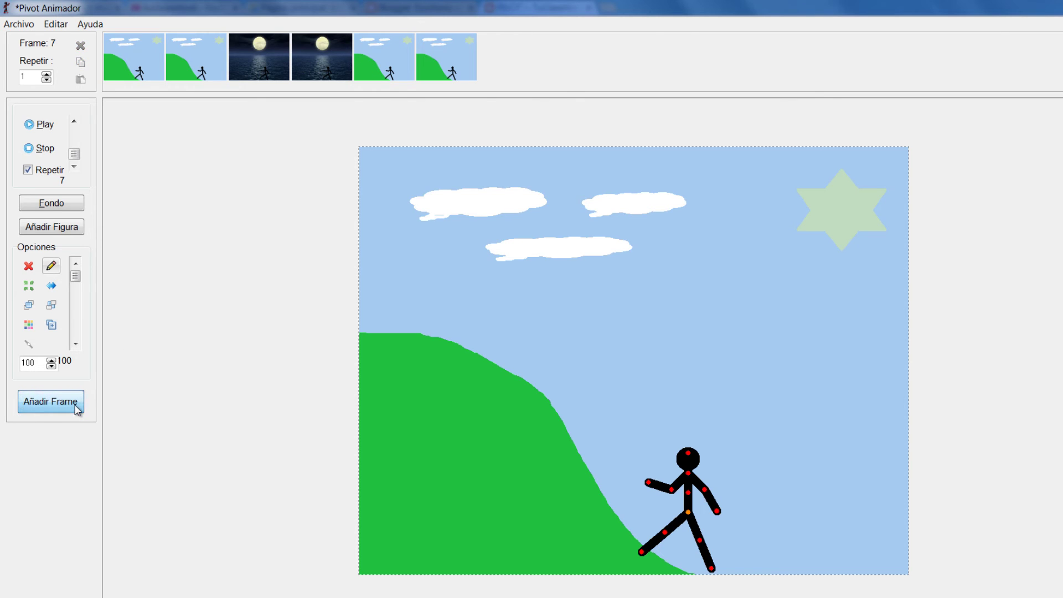
click(473, 61)
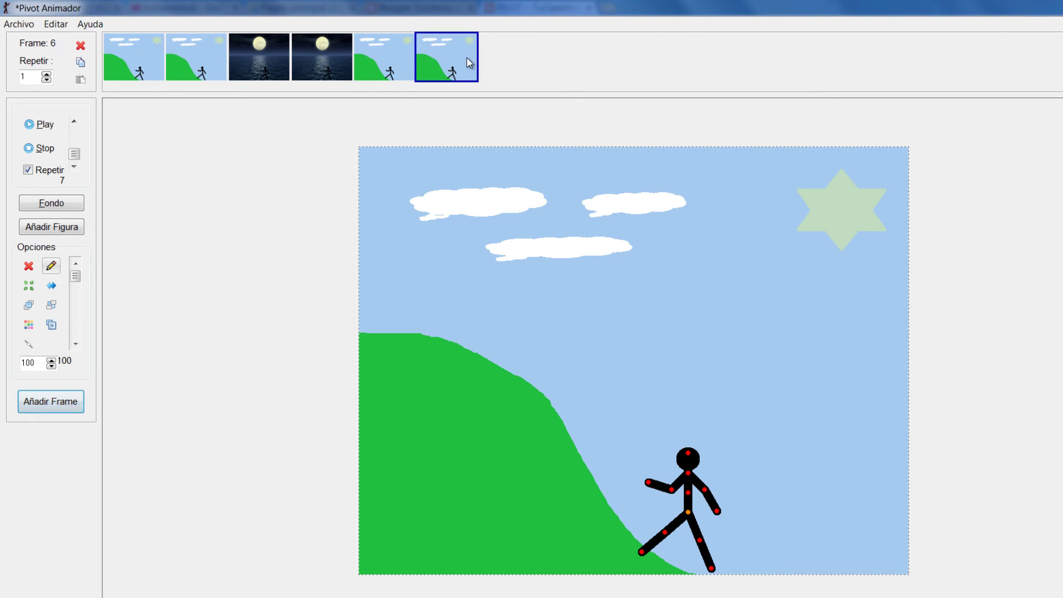
click(21, 25)
click(38, 102)
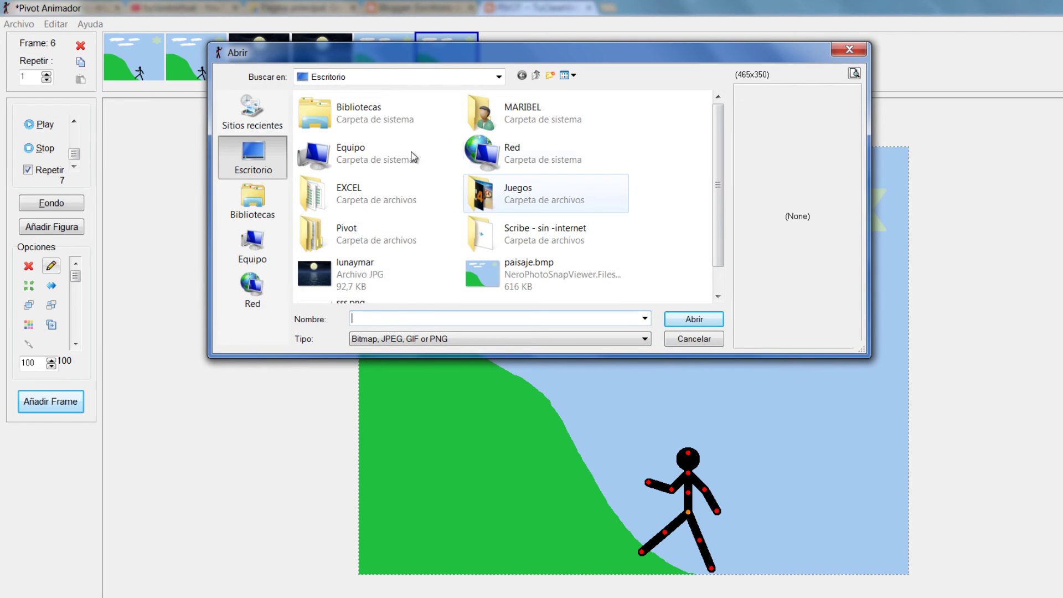
Step: Load the Pingüinos sample photo as background, place the figure by the left penguin, and add a frame
click(252, 199)
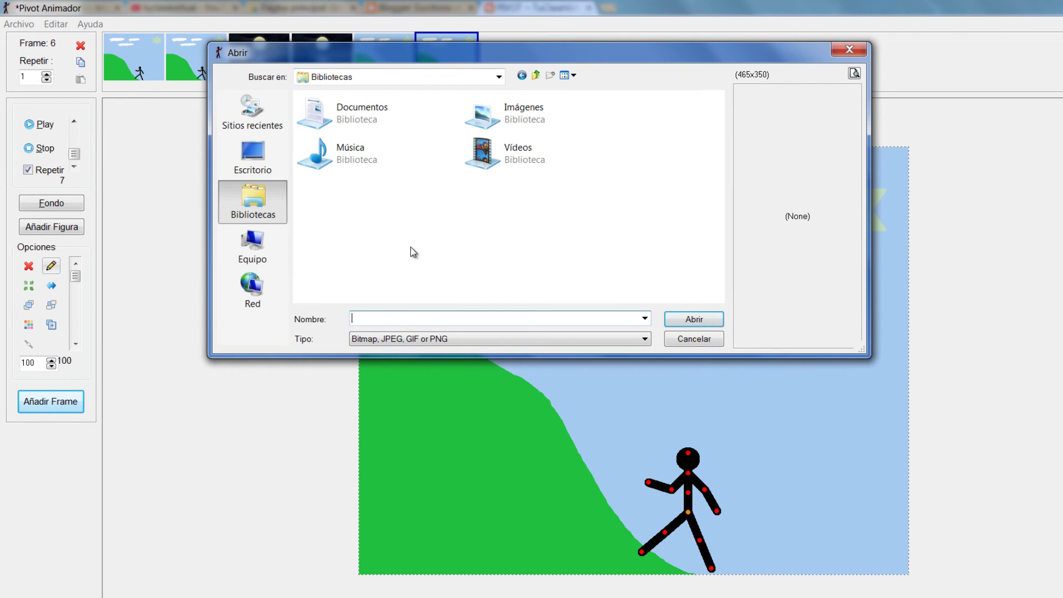
double_click(506, 114)
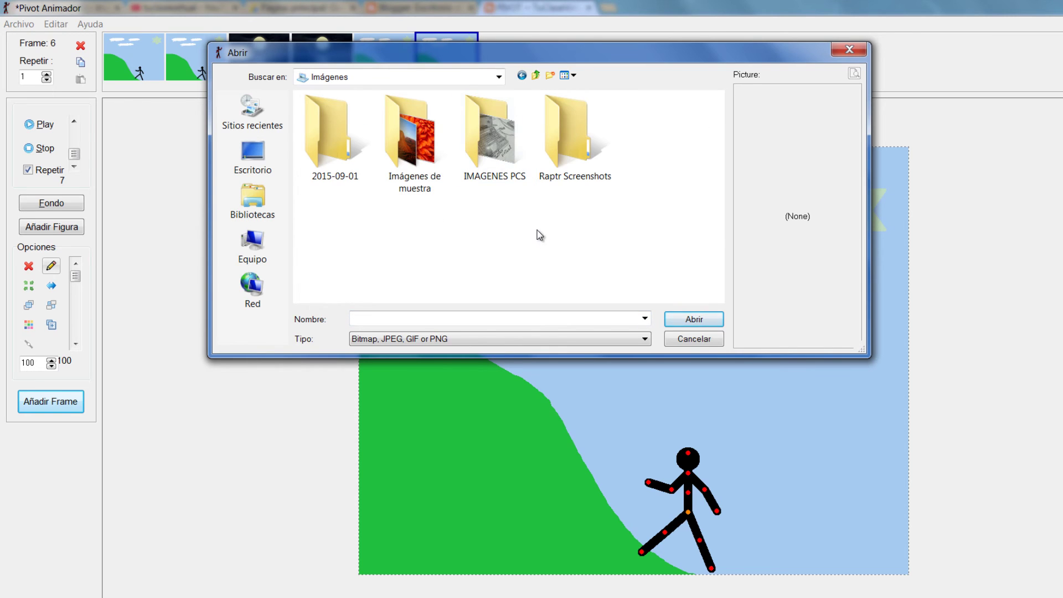
double_click(416, 145)
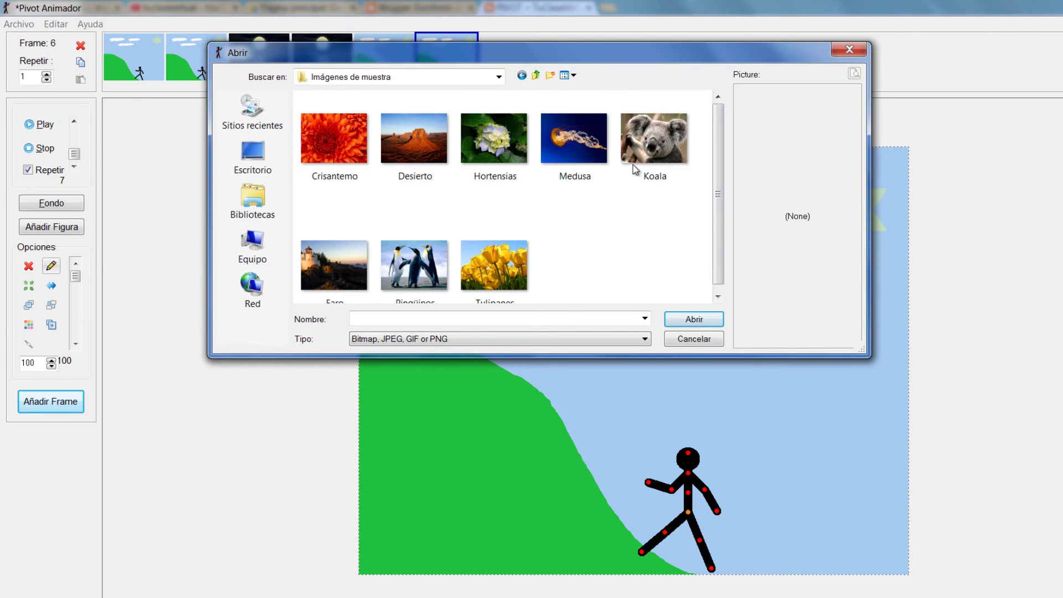
click(421, 270)
click(694, 320)
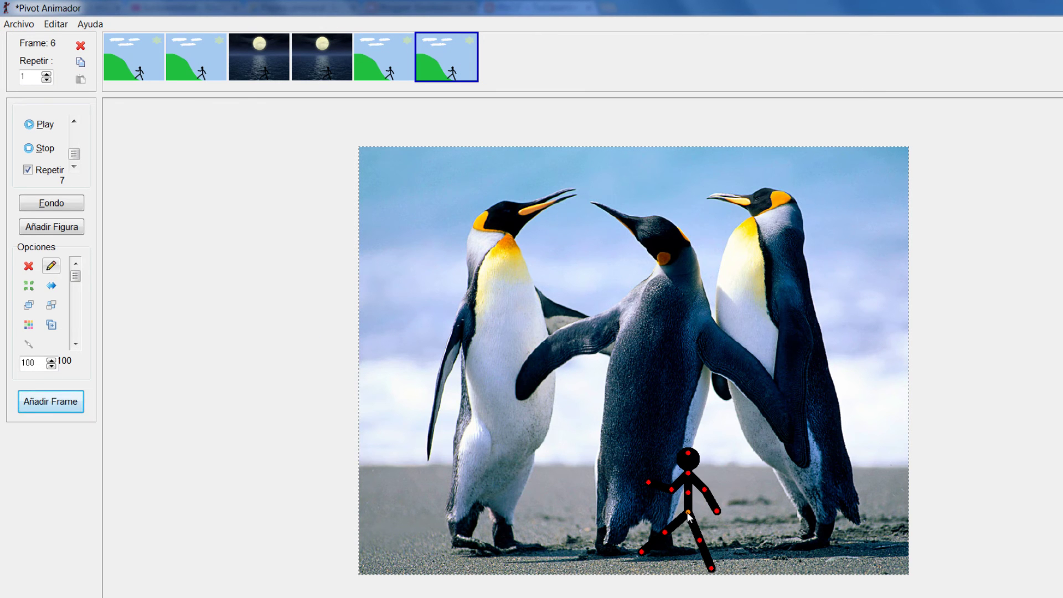
drag(688, 514, 562, 469)
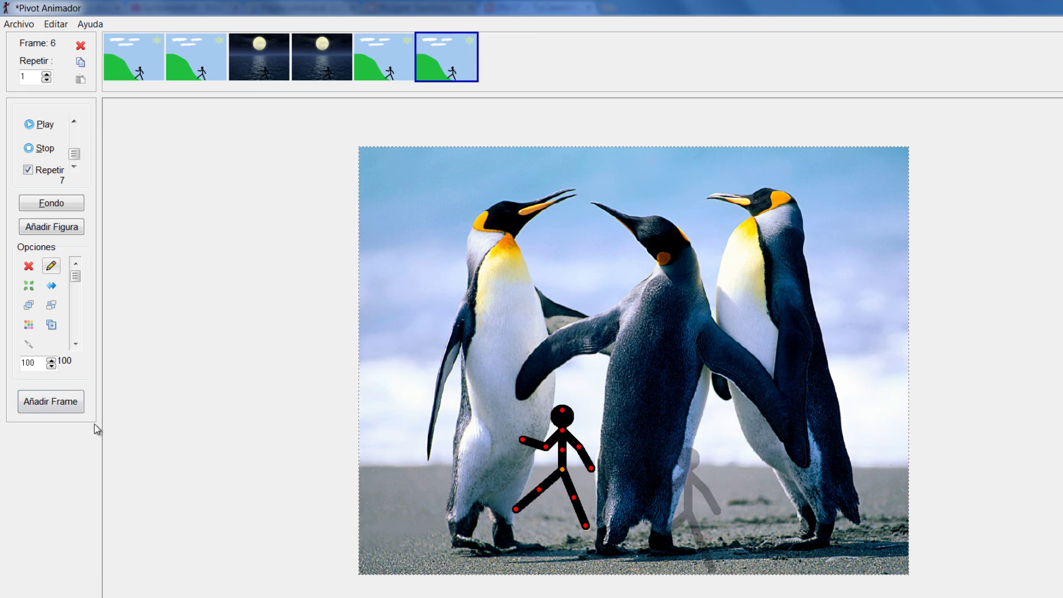
click(50, 401)
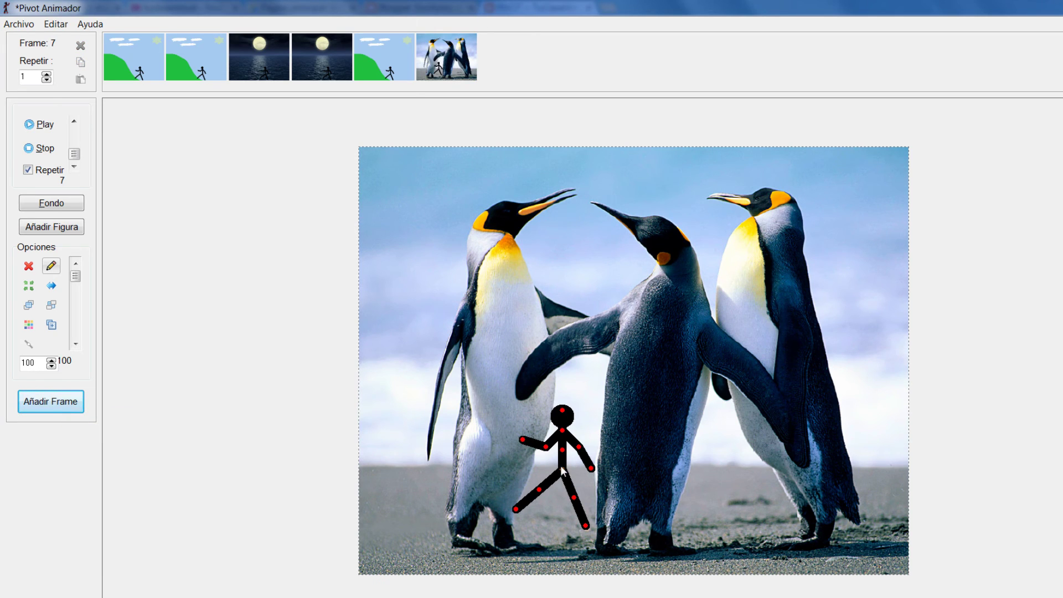
Step: Add four more penguin frames, select the last one, and open the background chooser
click(67, 405)
click(58, 410)
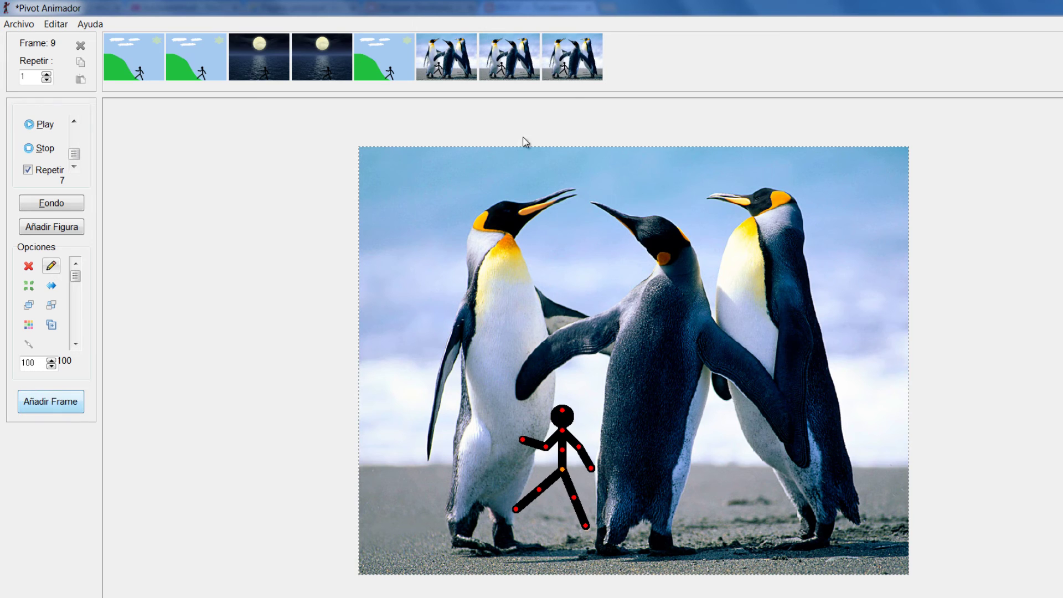
click(71, 405)
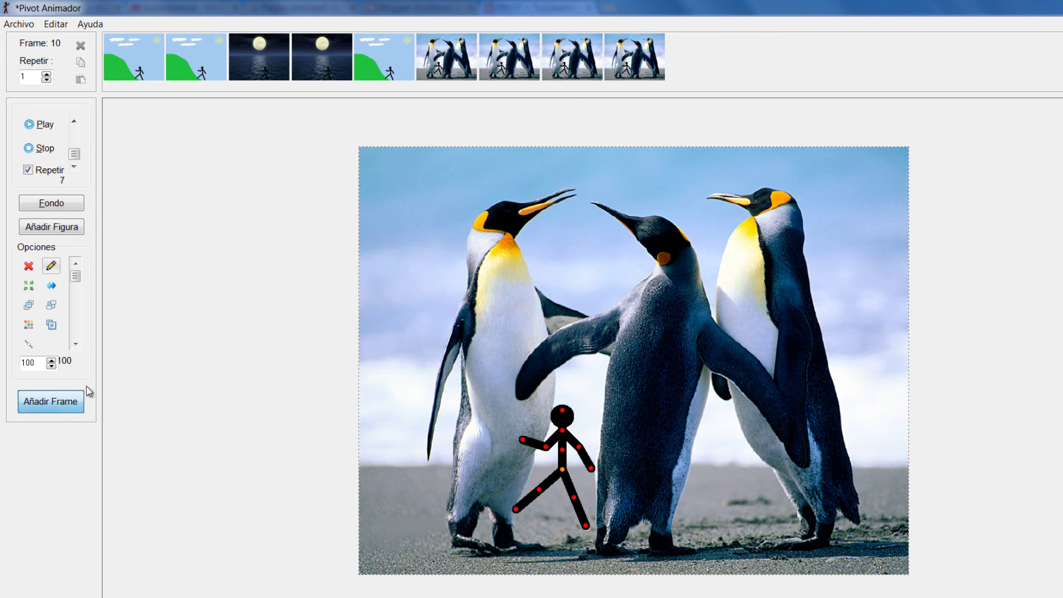
click(81, 395)
click(707, 74)
click(707, 73)
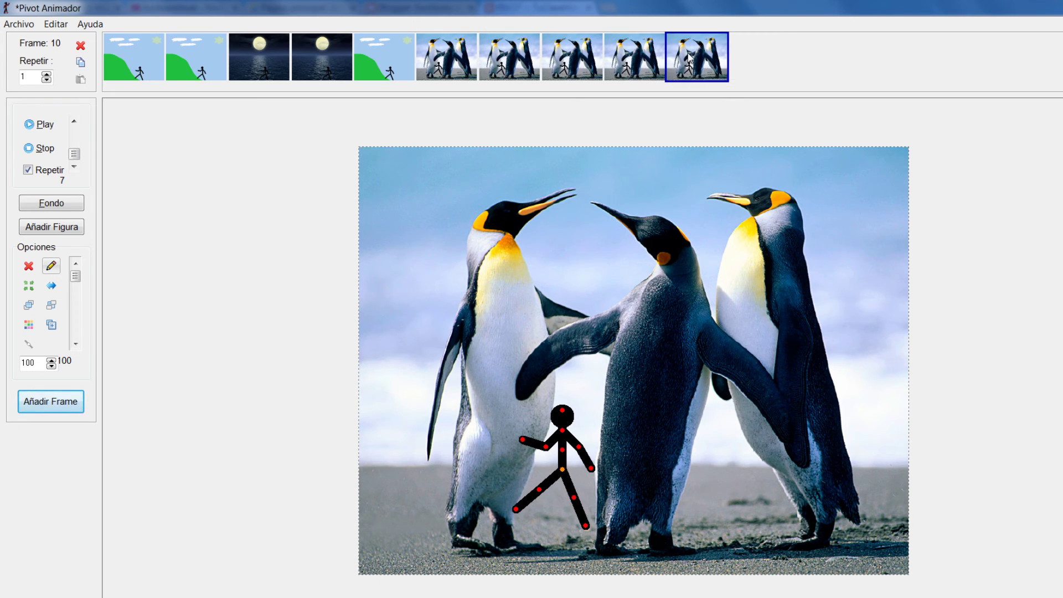
click(66, 206)
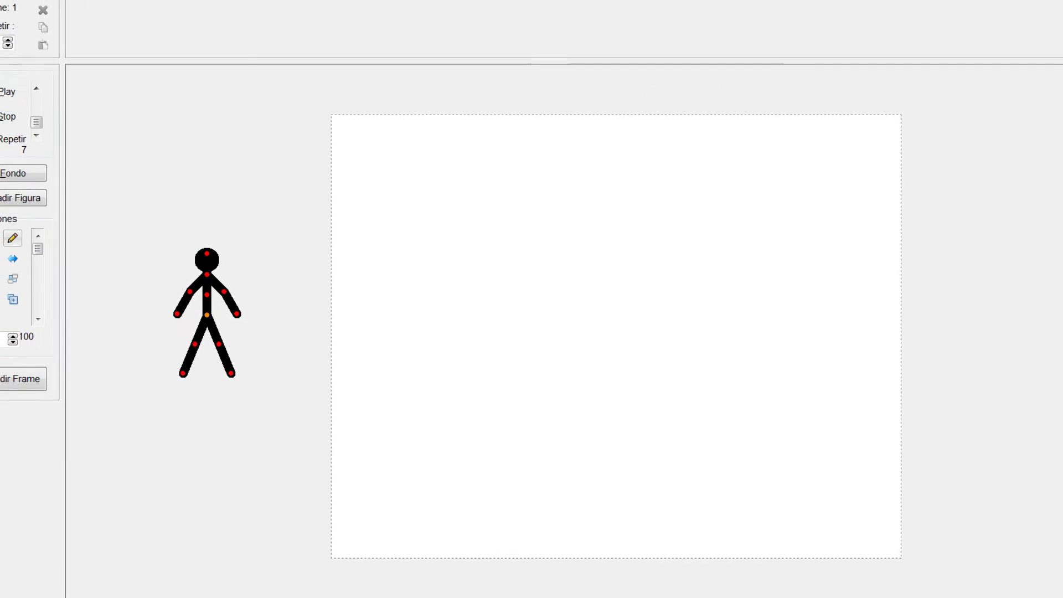
Step: Load the lion GIF sprite from Imágenes > IMAGENES PCS > GIF ANIMADOS > ANIMALES
click(19, 18)
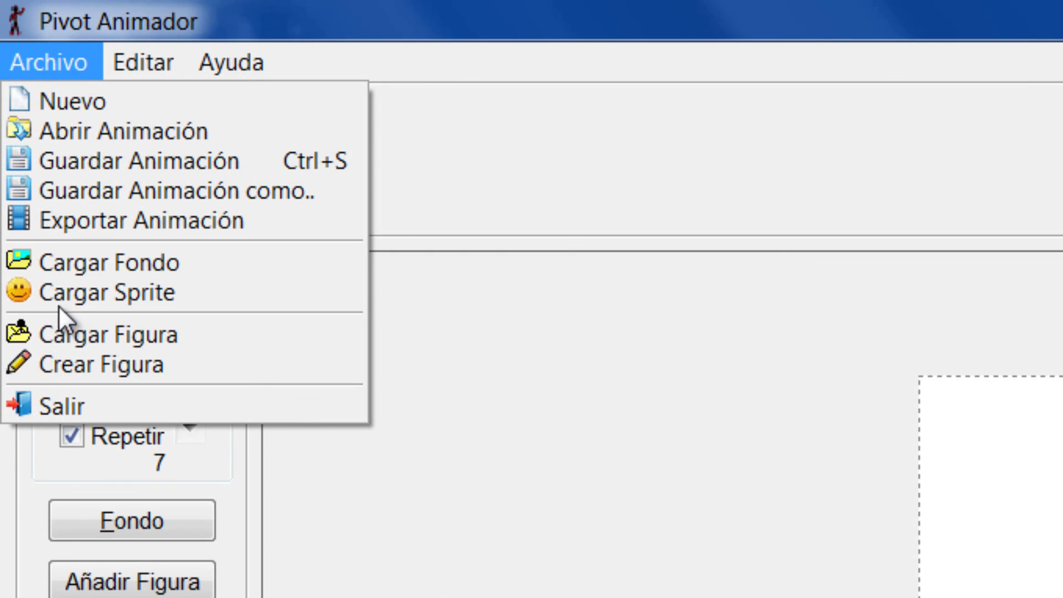
click(161, 291)
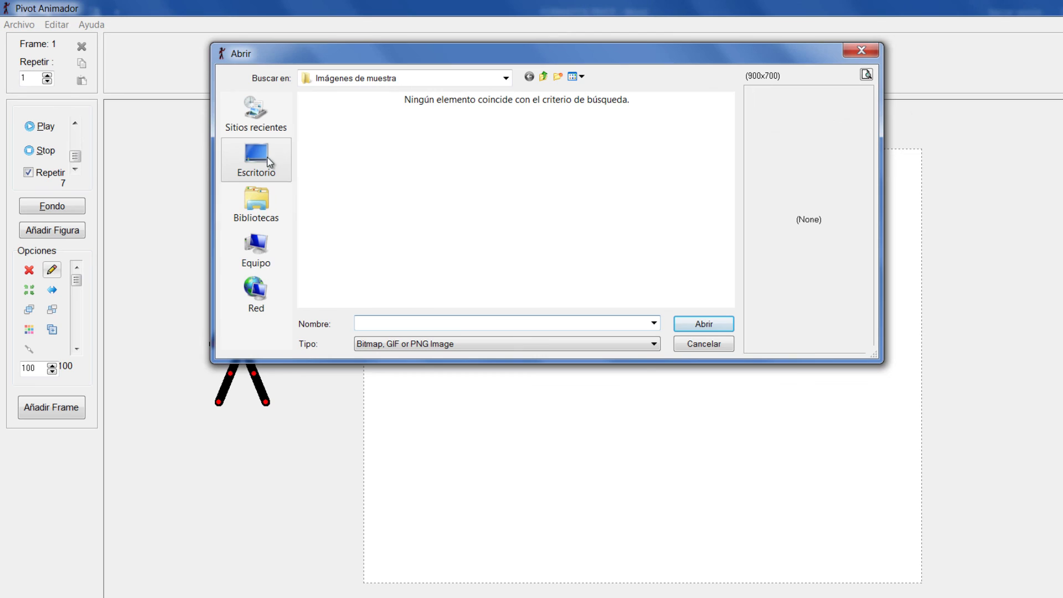
click(256, 200)
double_click(543, 119)
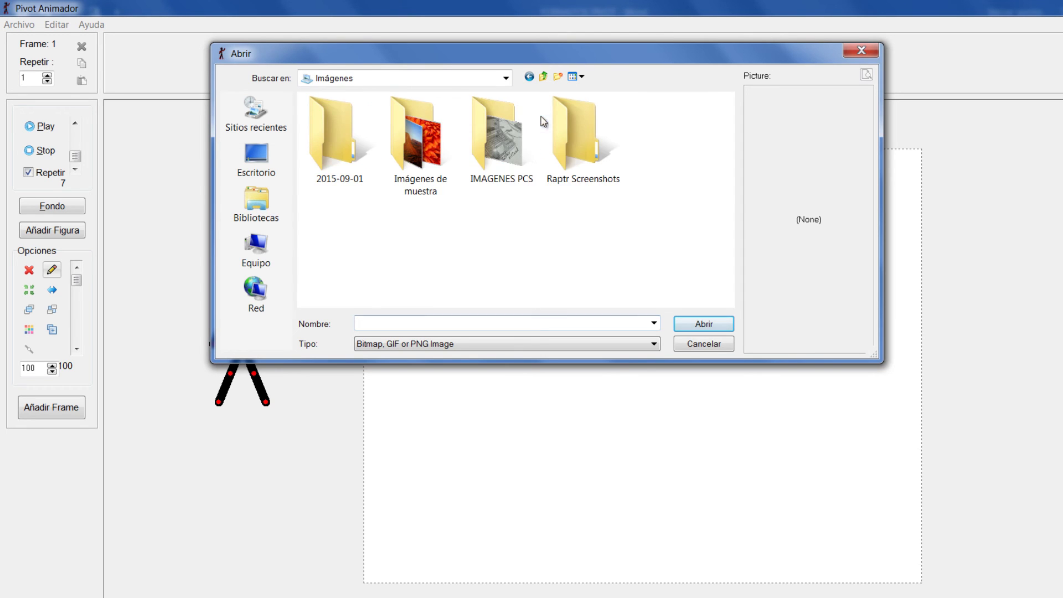
click(501, 136)
double_click(522, 141)
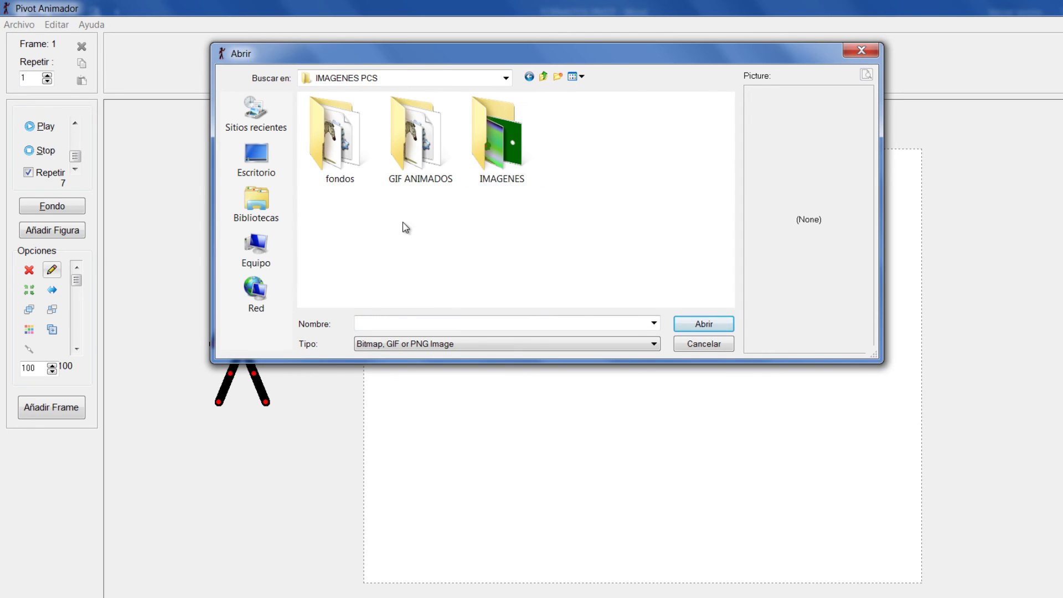
double_click(410, 180)
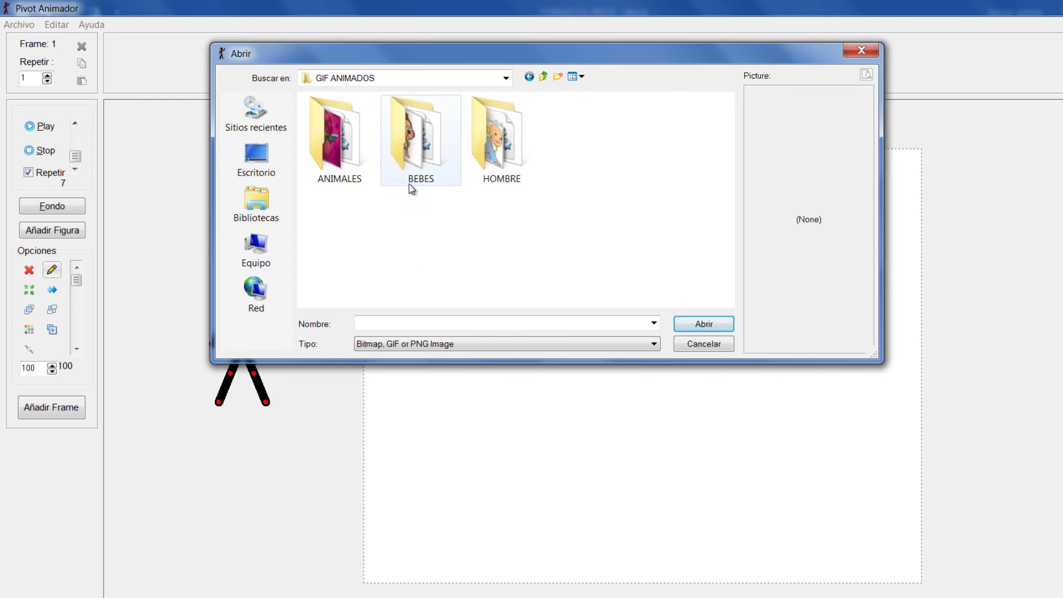
click(346, 156)
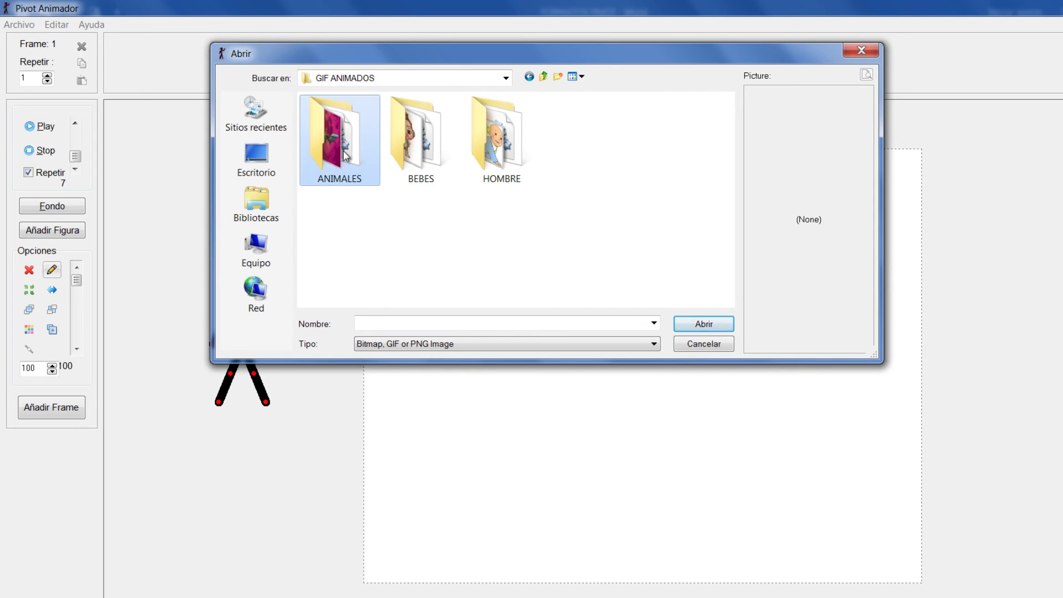
double_click(344, 155)
click(508, 131)
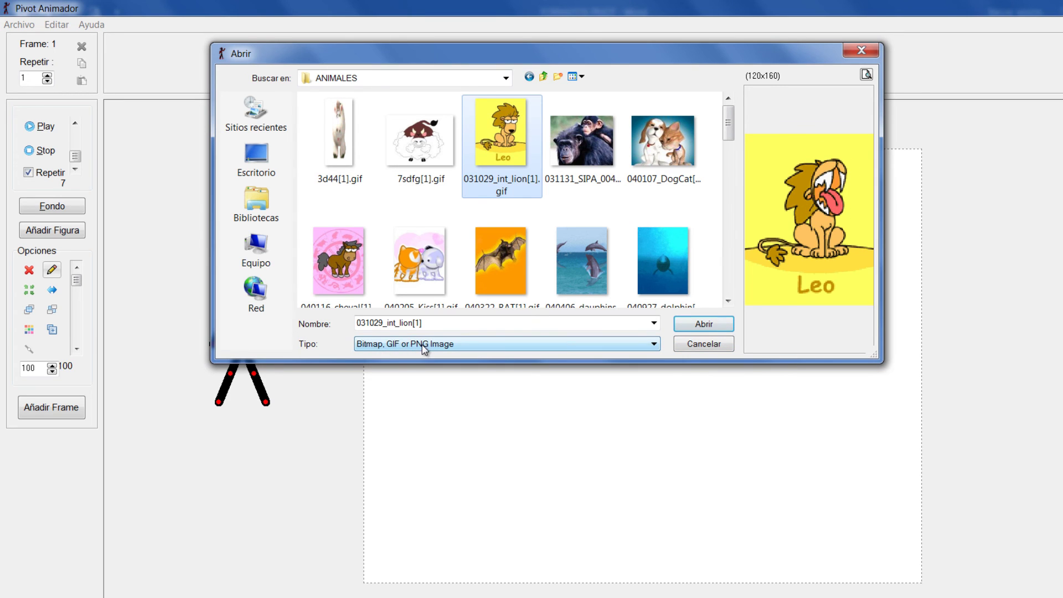
click(705, 325)
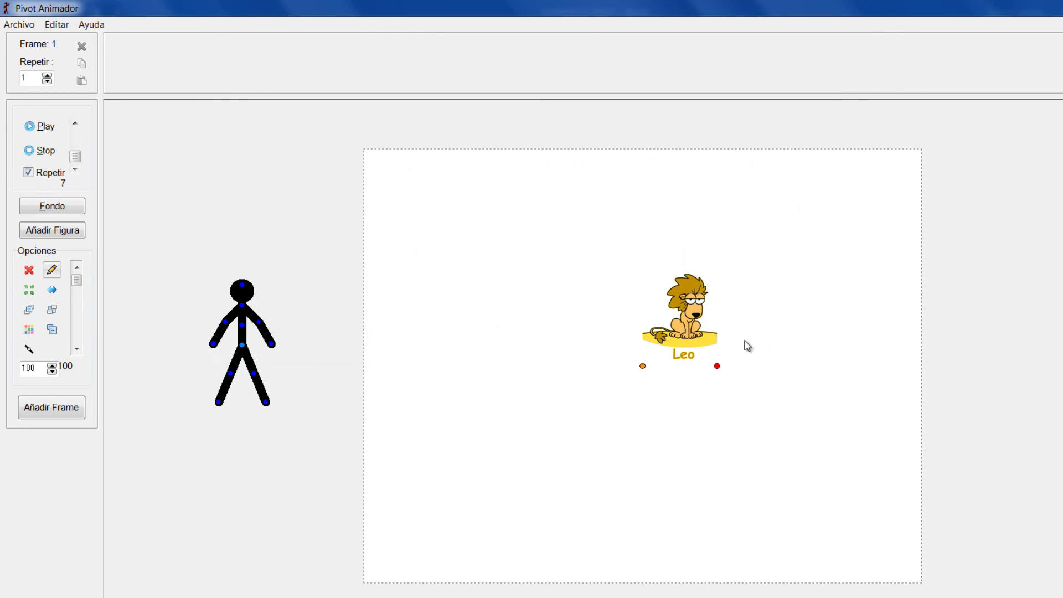
Step: Move the lion toward the upper left, place the stick figure beside it, and raise its leg
drag(644, 365, 438, 317)
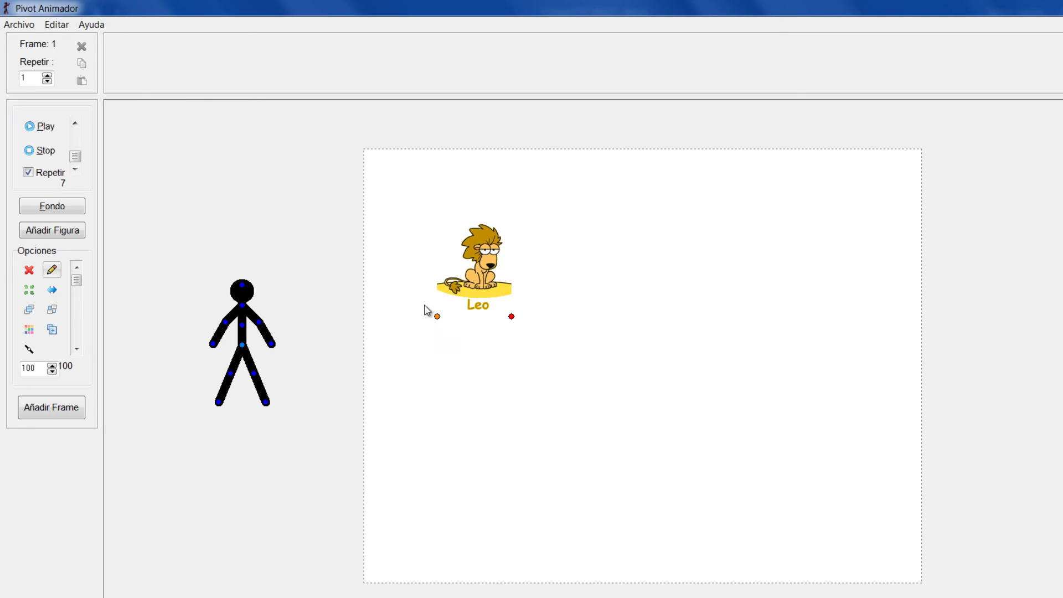
drag(244, 346, 601, 268)
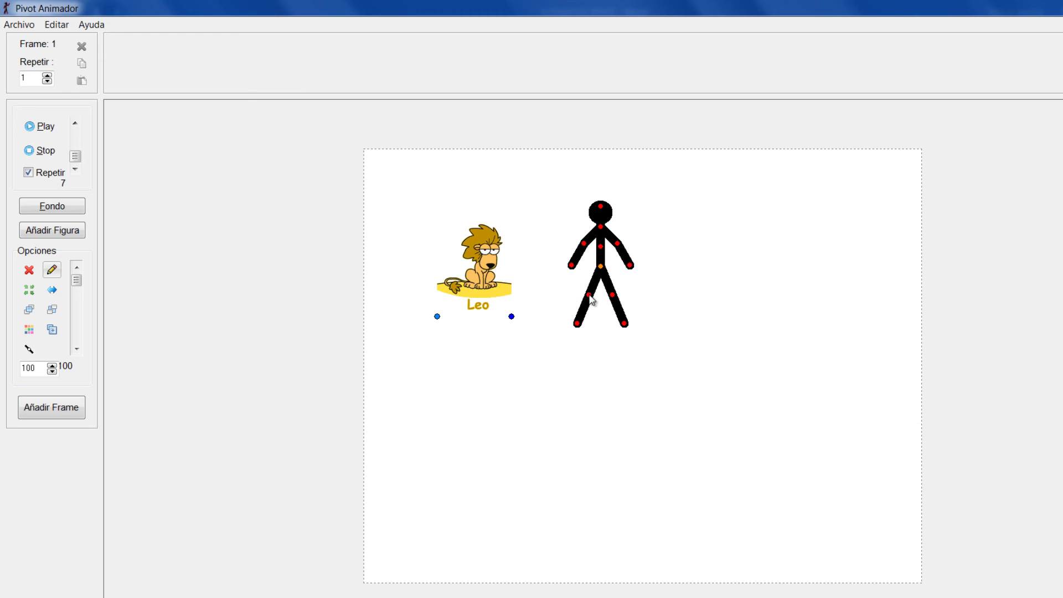
mouse_move(590, 295)
mouse_down()
mouse_move(564, 314)
mouse_move(593, 309)
mouse_up()
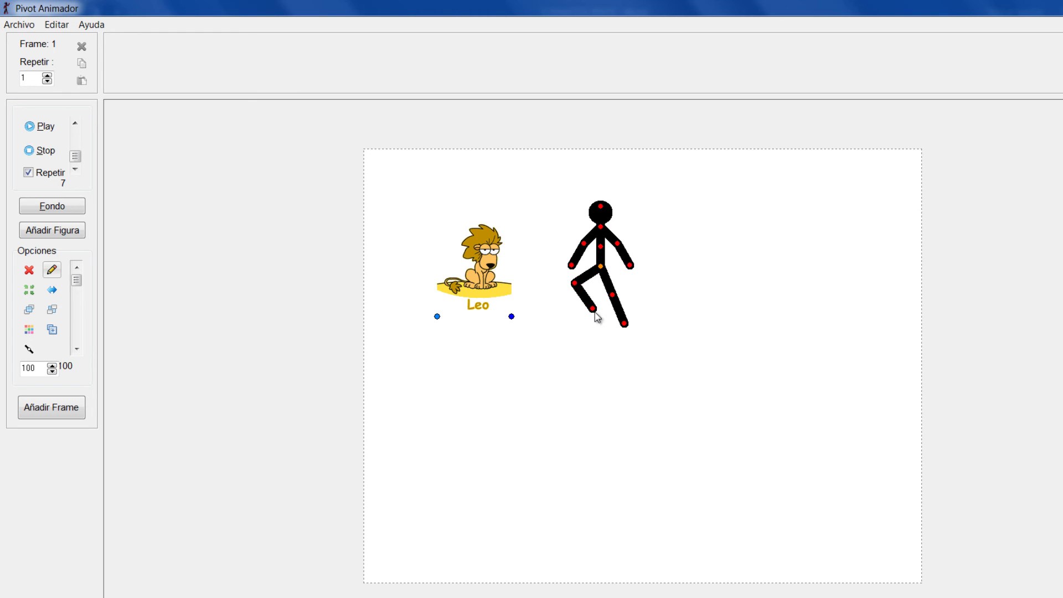
Step: Load 2dancers.gif from GIF ANIMADOS > HOMBRE as a sprite and drag it below, between lion and stick figure
click(15, 26)
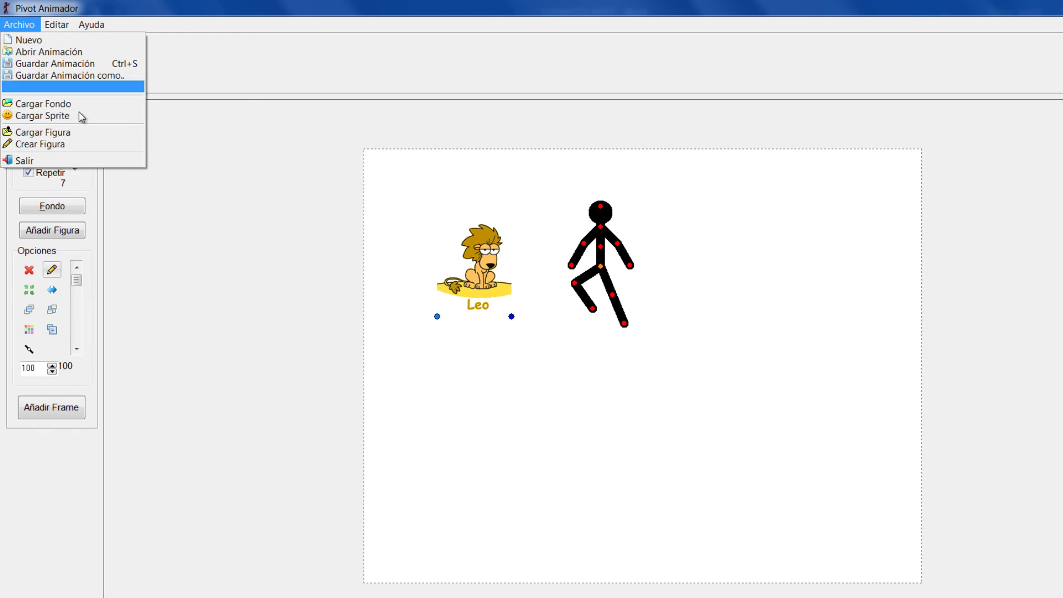
click(72, 115)
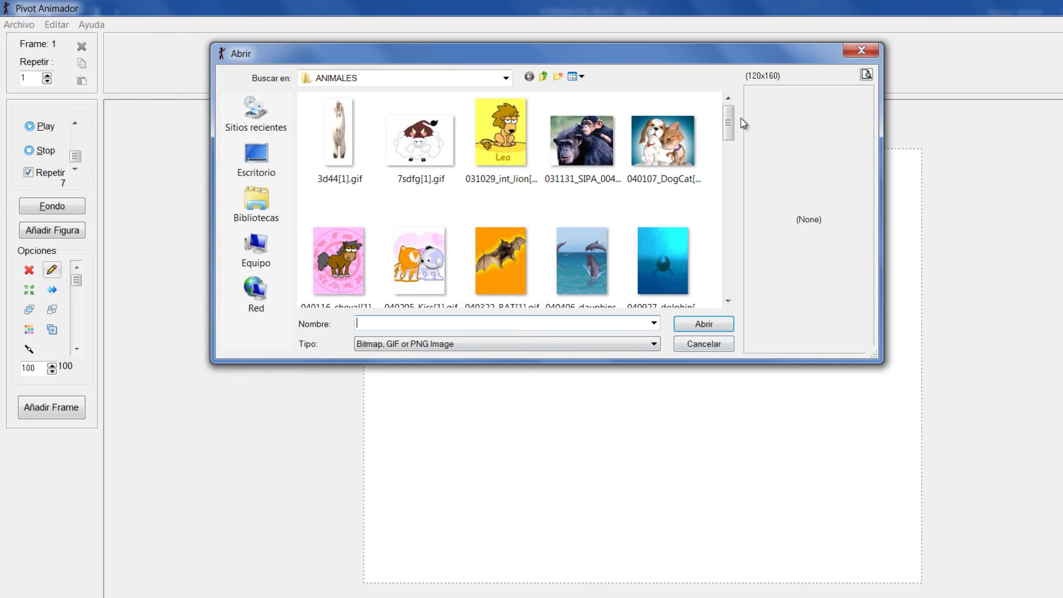
click(543, 82)
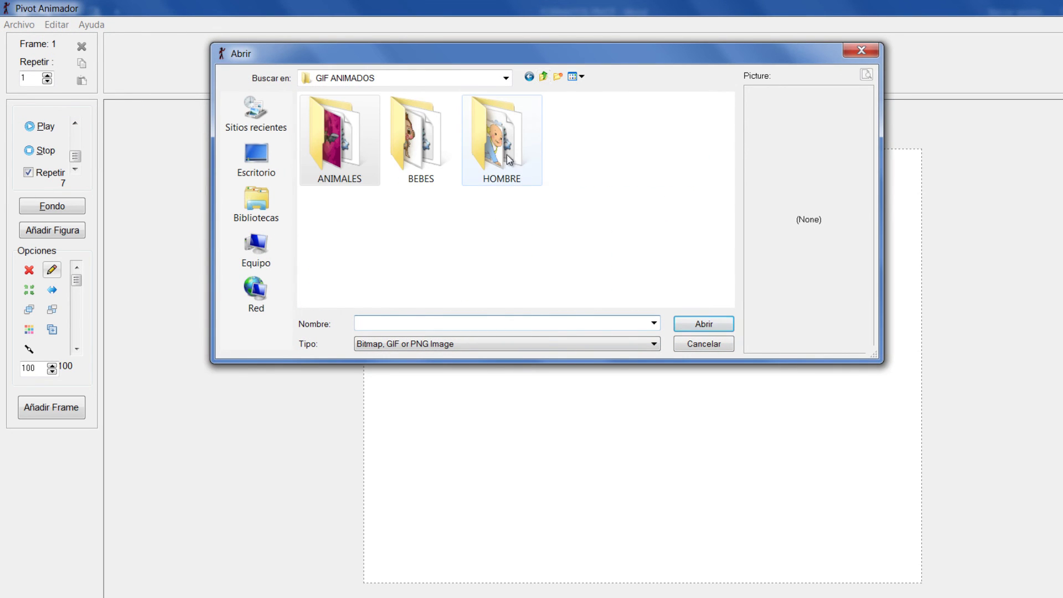
double_click(497, 138)
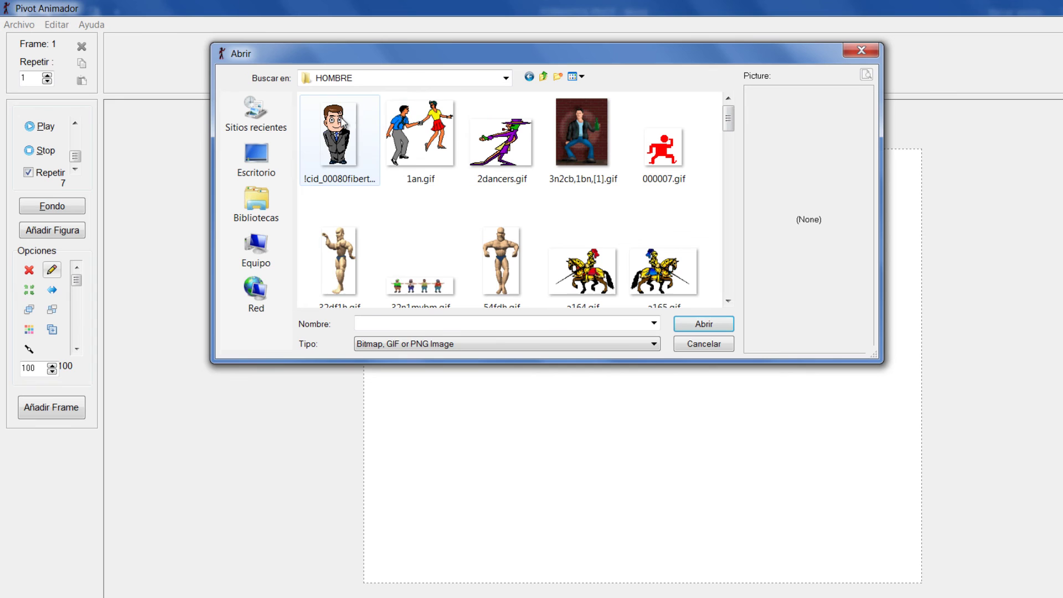
click(502, 150)
click(727, 329)
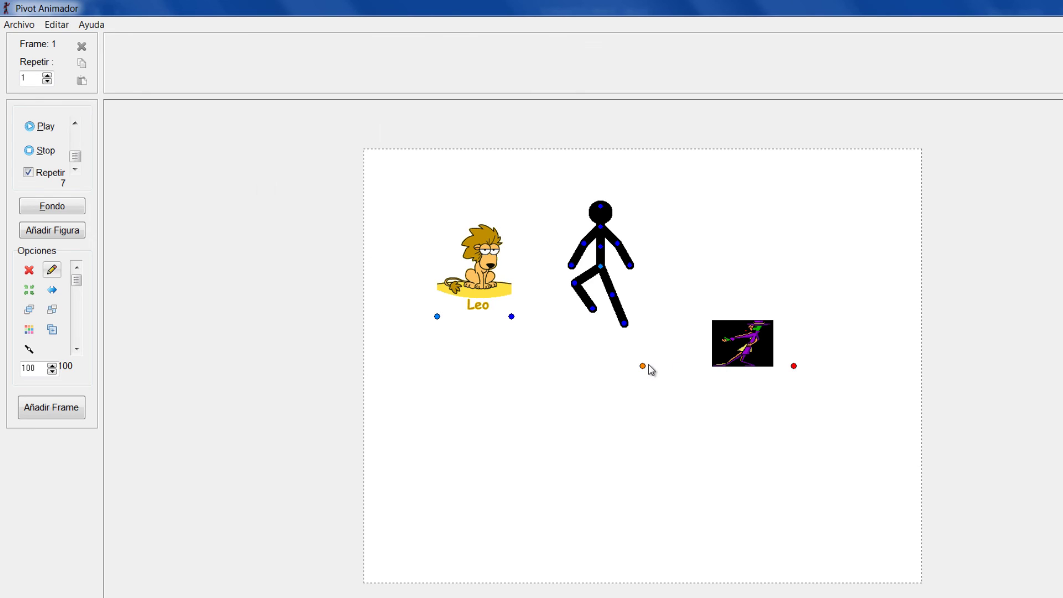
drag(644, 371, 442, 419)
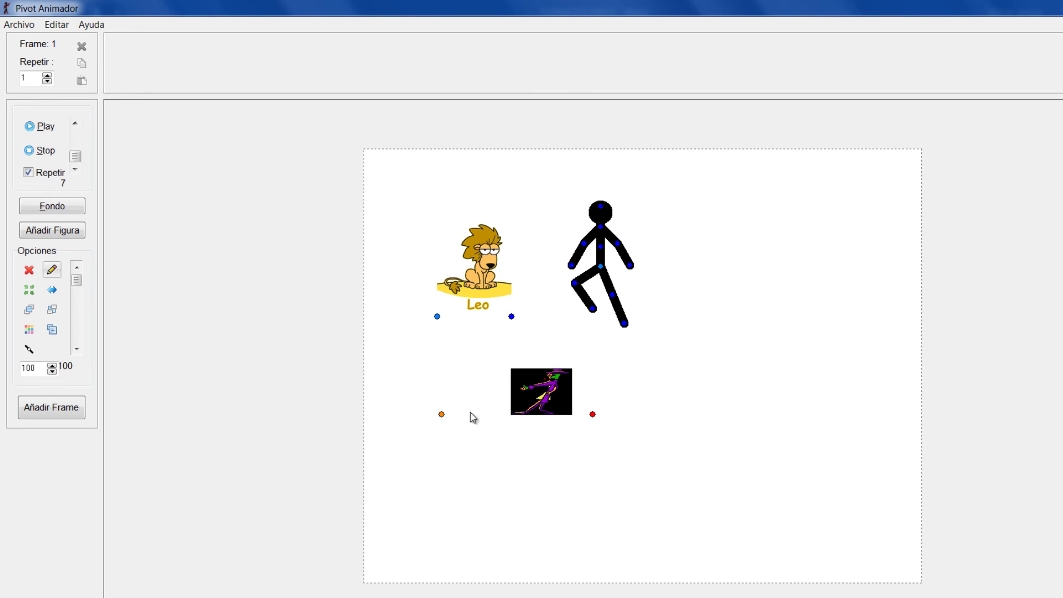
Step: Load the Desktop's sss.png scribble as a sprite, drag it across the stick figure, and show the figure chooser
click(21, 26)
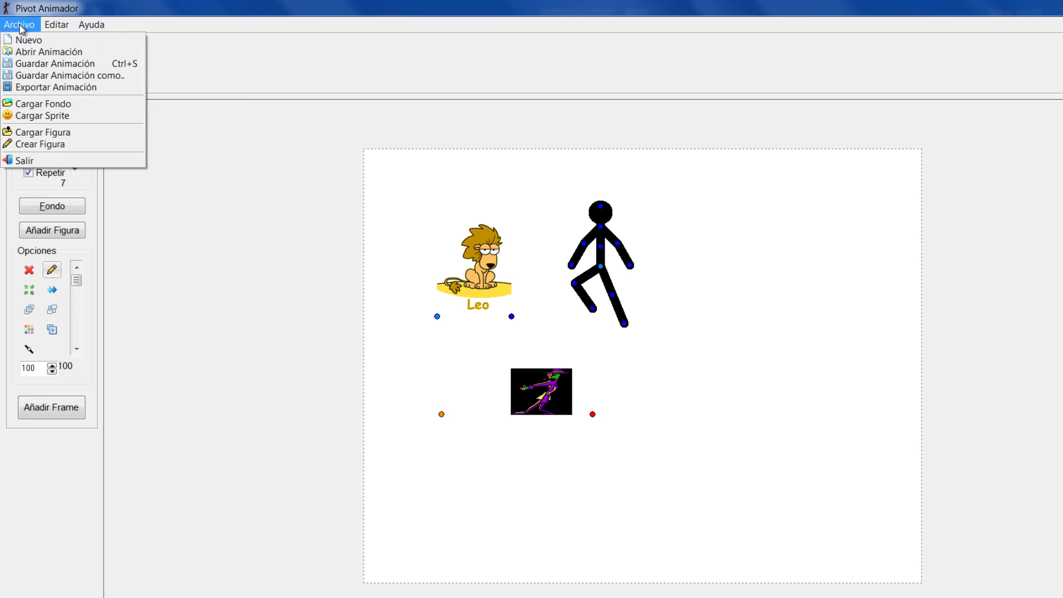
click(64, 116)
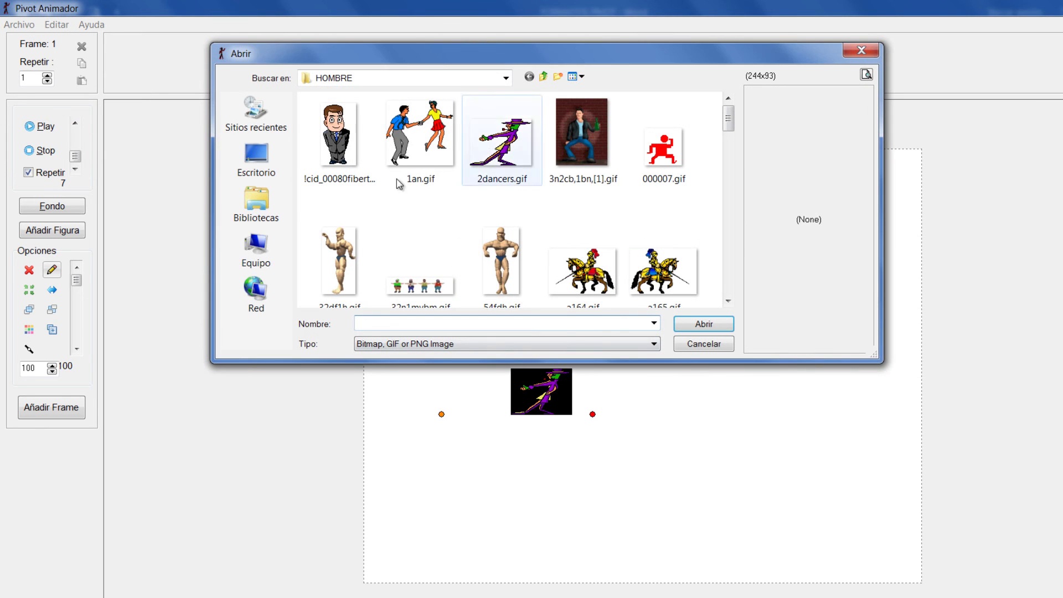
click(543, 77)
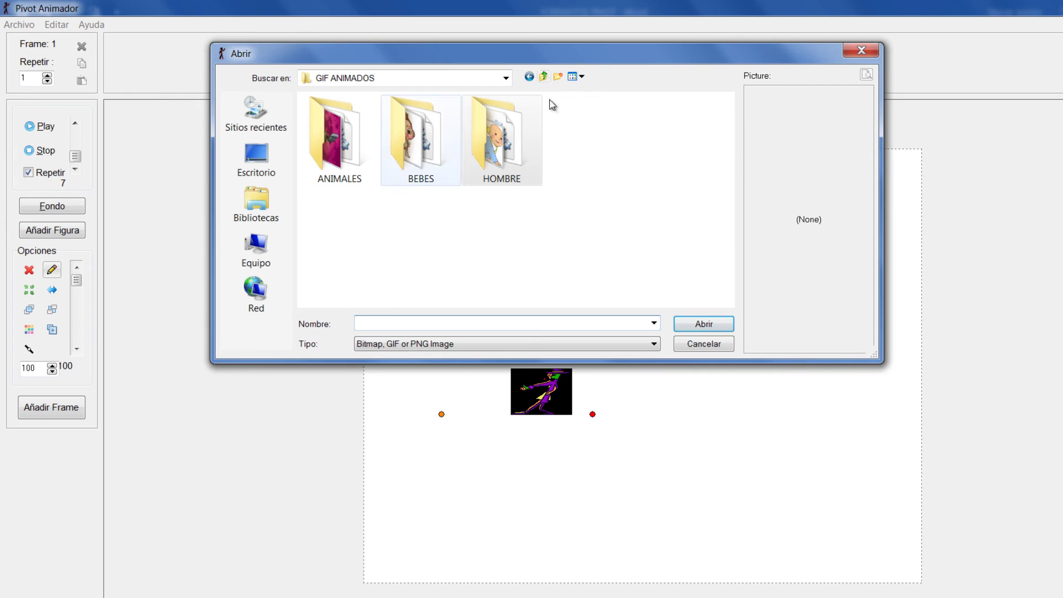
click(543, 77)
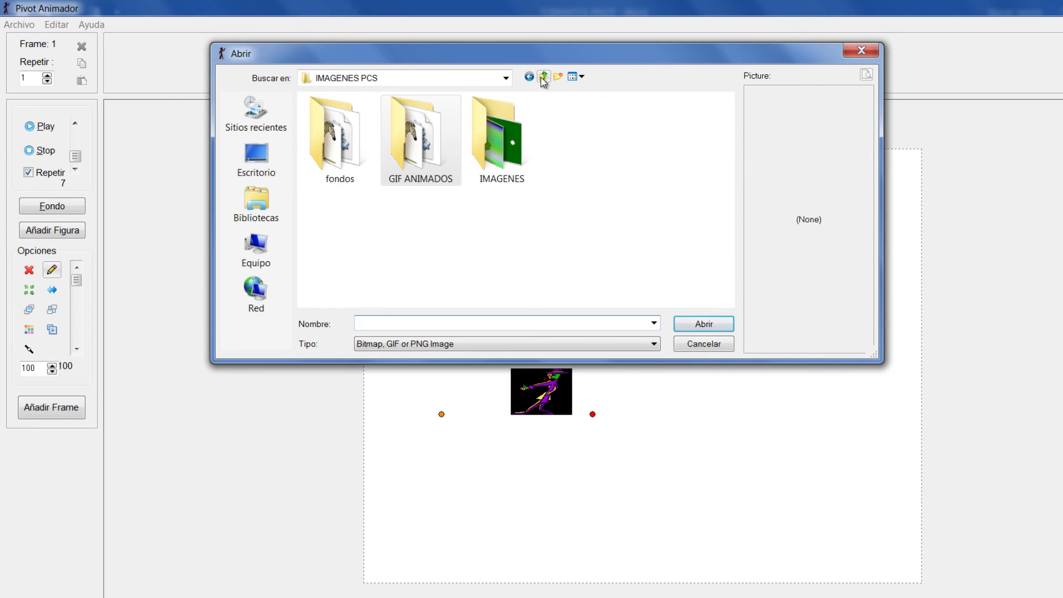
click(259, 164)
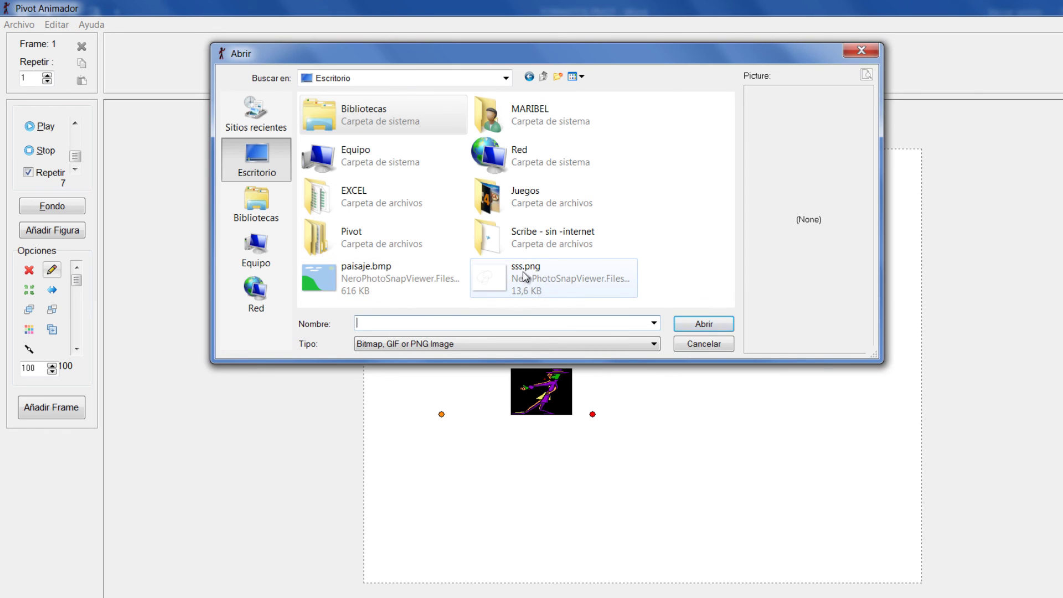
click(499, 278)
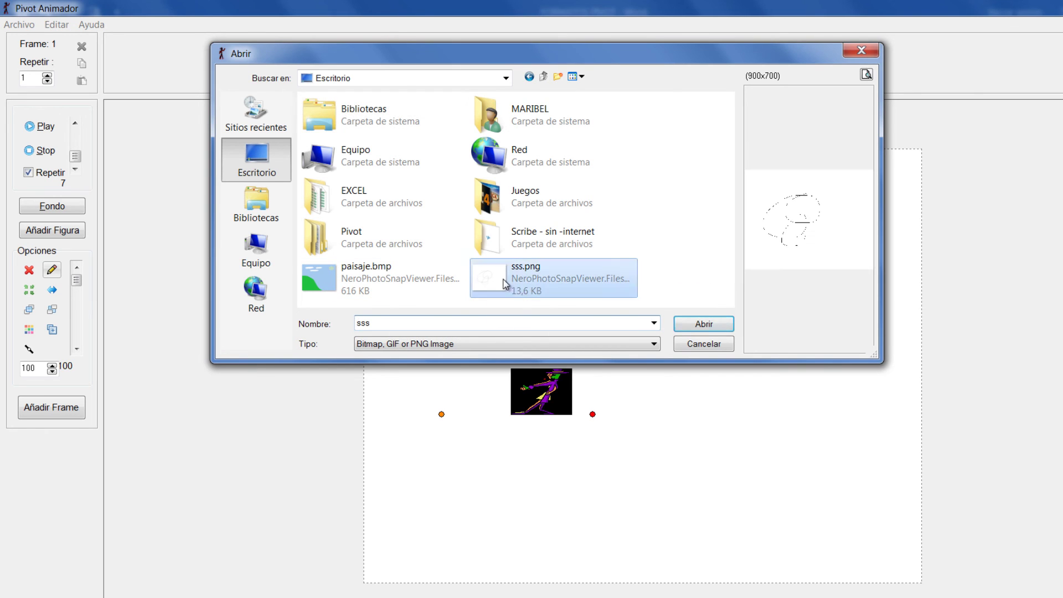
click(731, 327)
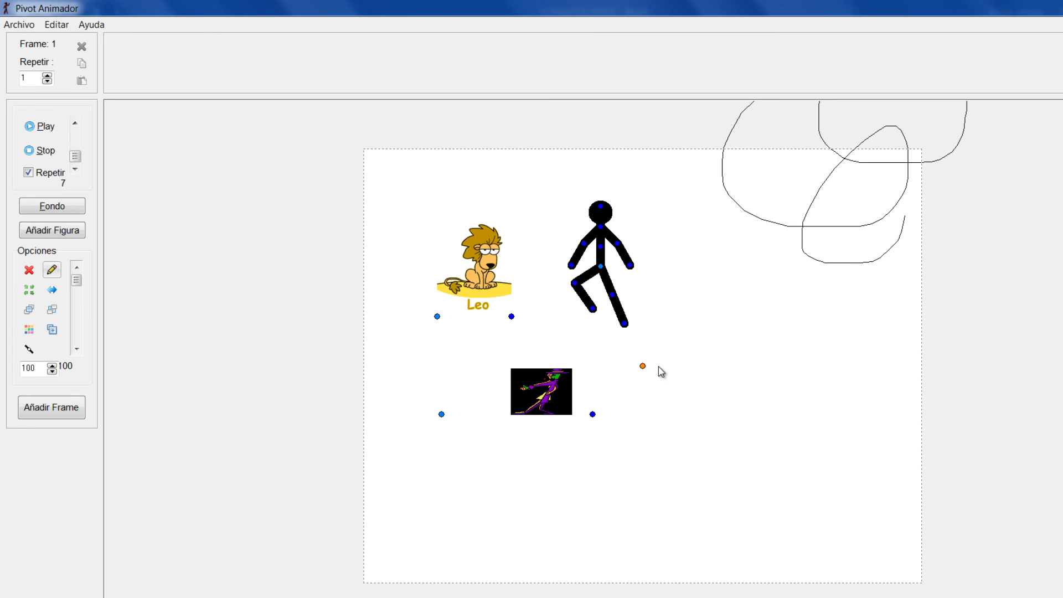
mouse_move(643, 366)
mouse_down()
mouse_move(763, 431)
mouse_move(546, 505)
mouse_move(583, 575)
mouse_move(484, 459)
mouse_move(386, 496)
mouse_up()
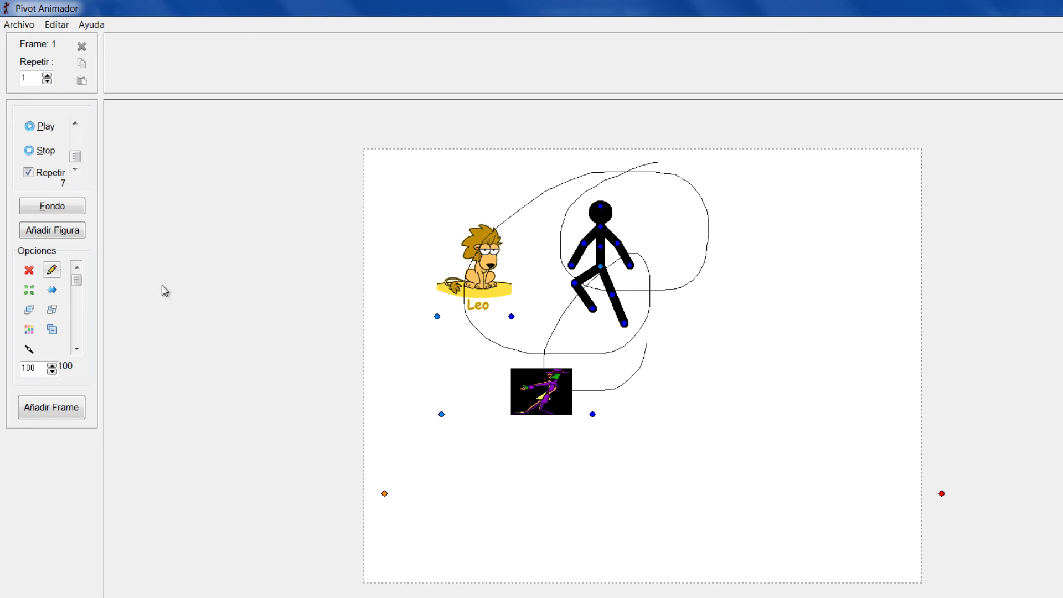
click(62, 235)
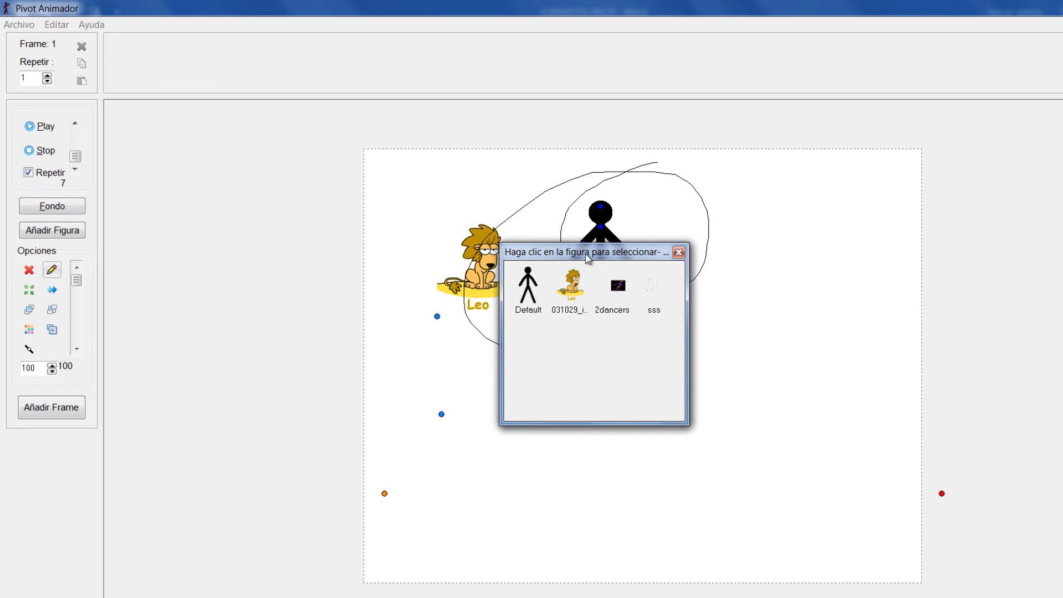
Step: Move the figure chooser aside, add frames until there are four, and select frame 4
drag(588, 259, 241, 247)
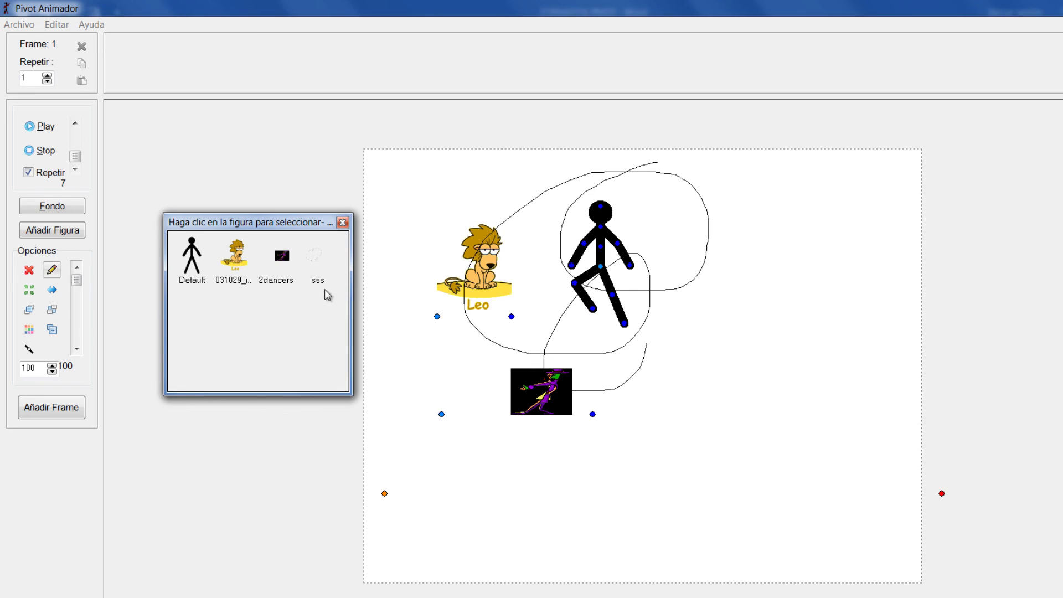
click(62, 410)
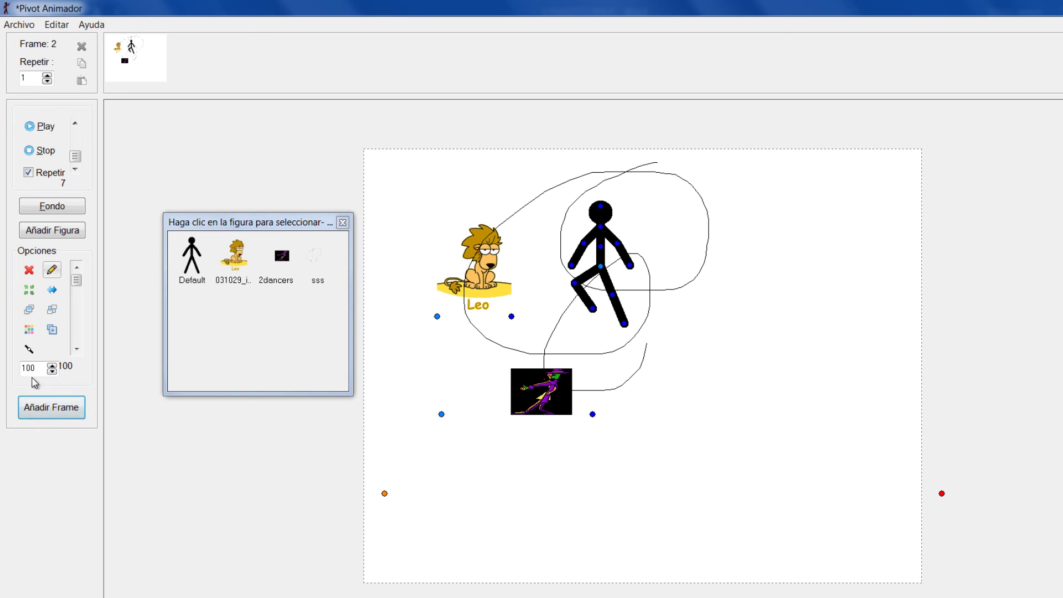
click(51, 408)
click(51, 408)
click(52, 408)
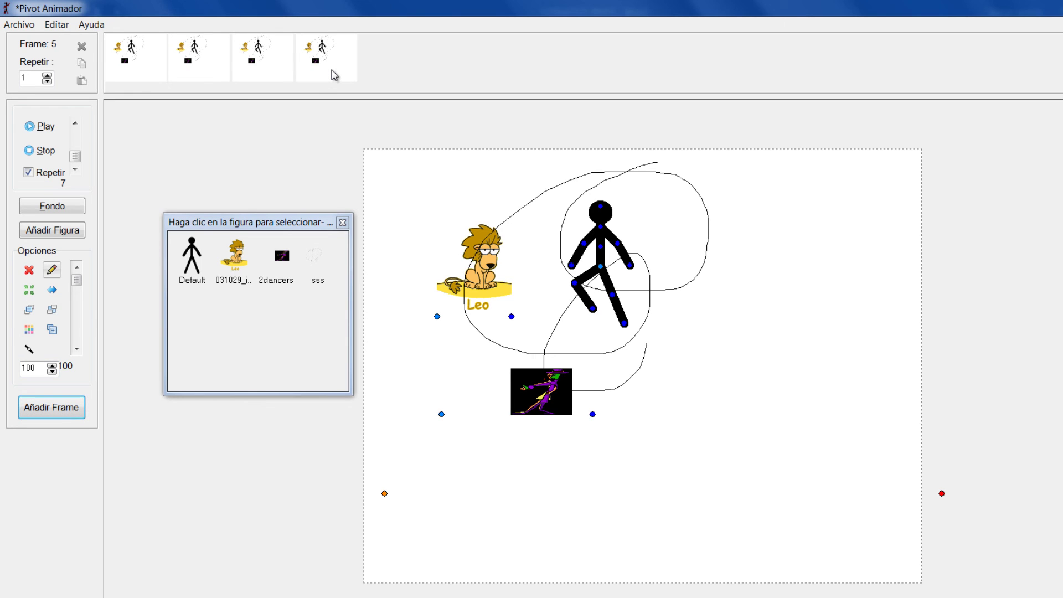
click(334, 76)
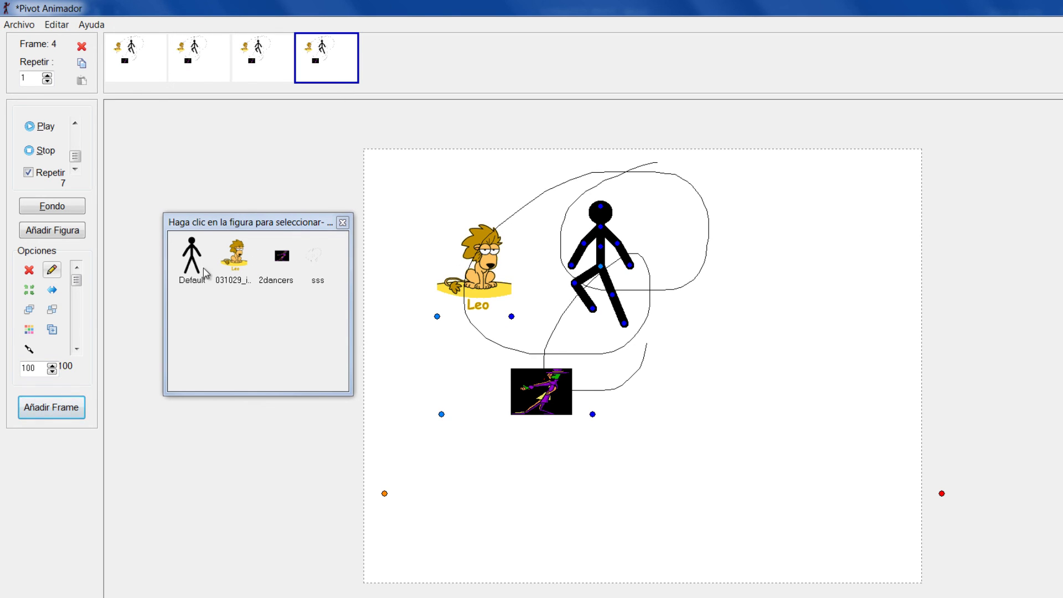
Step: In frame 4, add another 2dancers sprite and a second Leo lion placed lower, then close the chooser
click(282, 258)
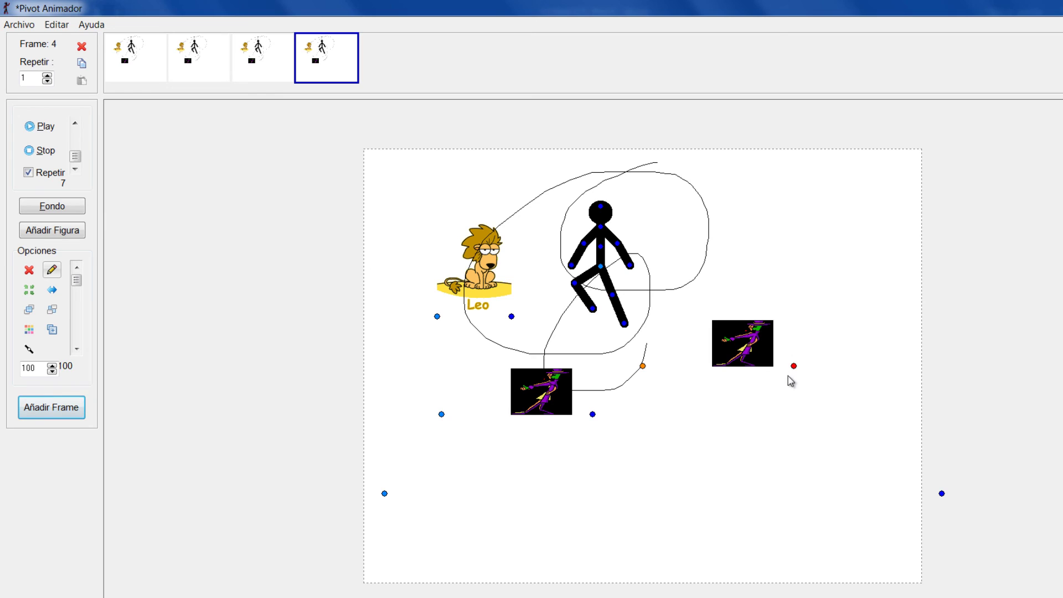
click(60, 232)
click(223, 259)
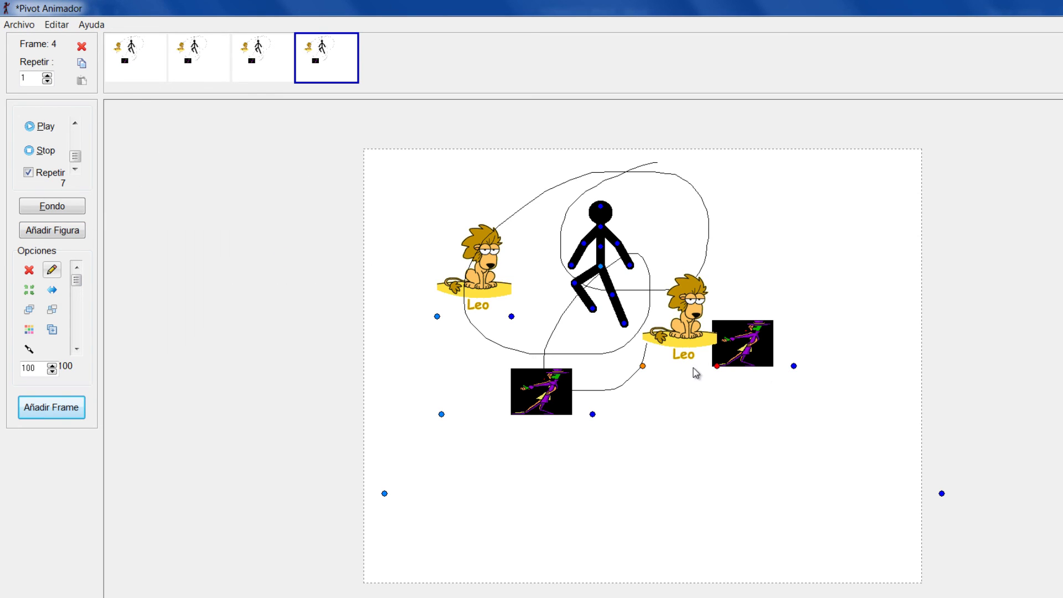
drag(643, 366, 503, 534)
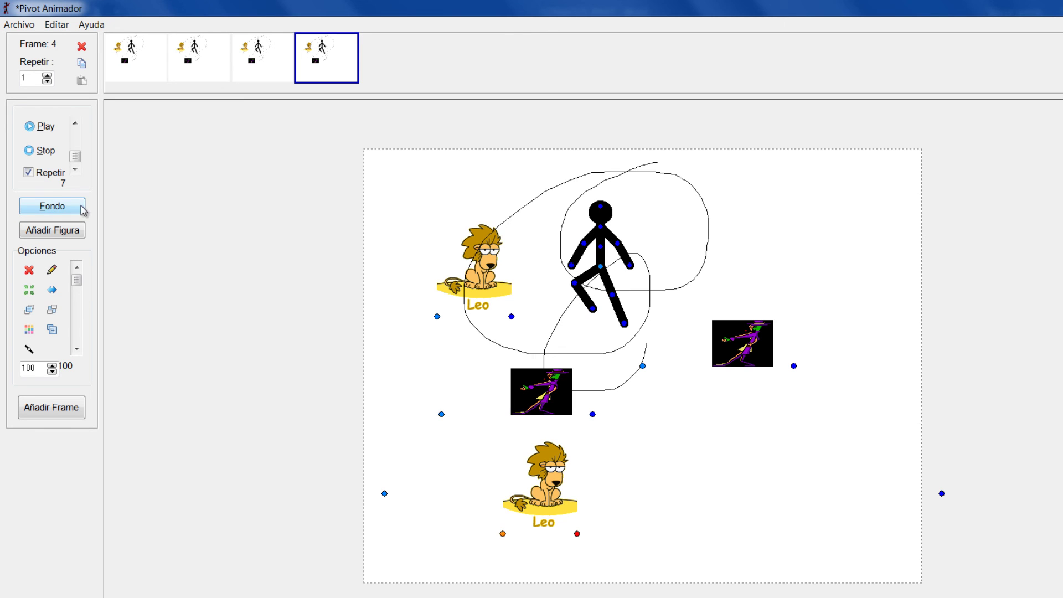
click(59, 233)
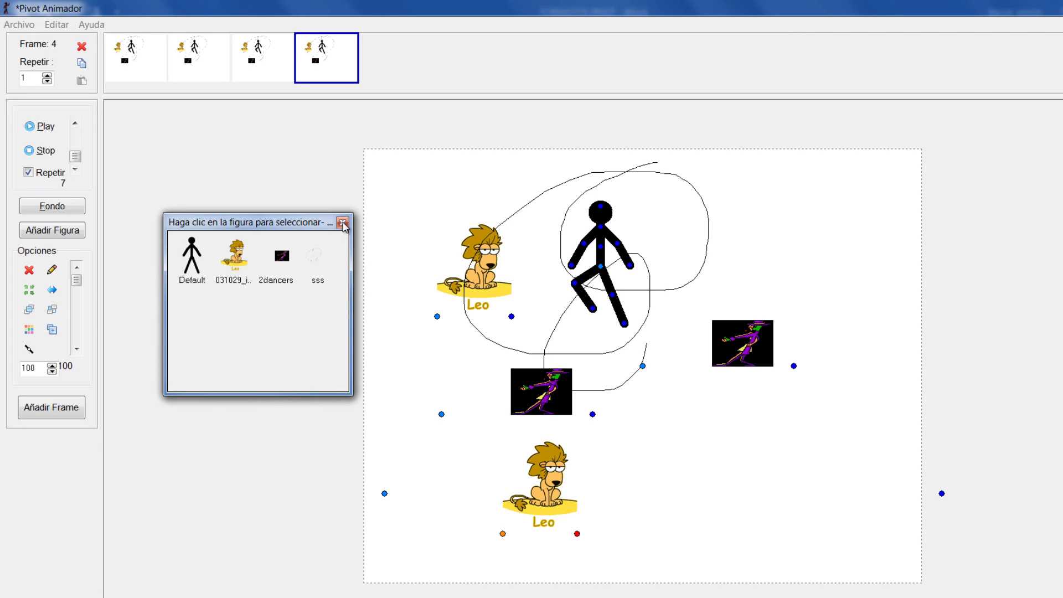
click(343, 222)
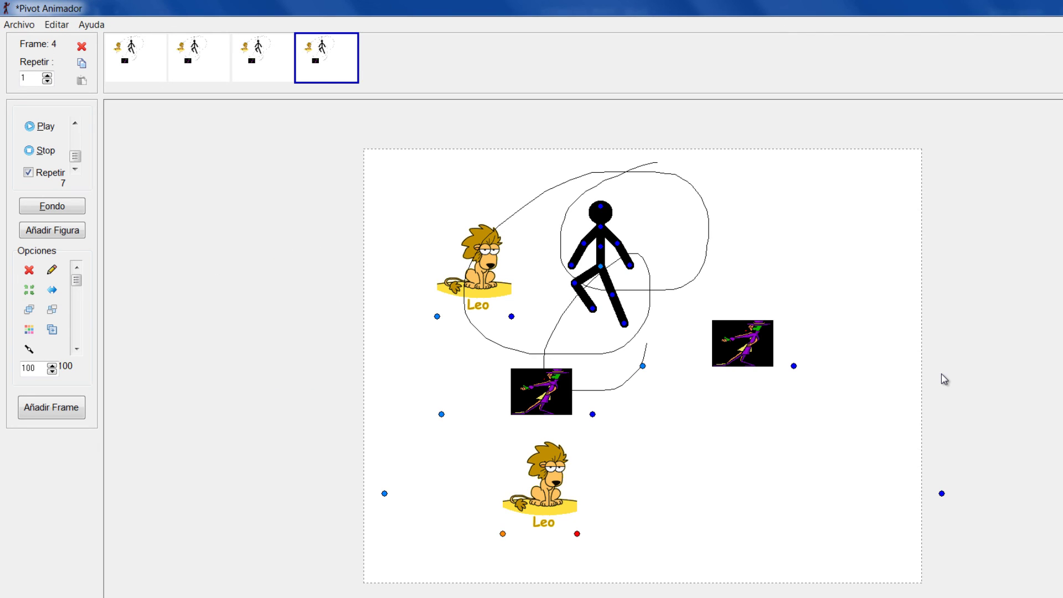